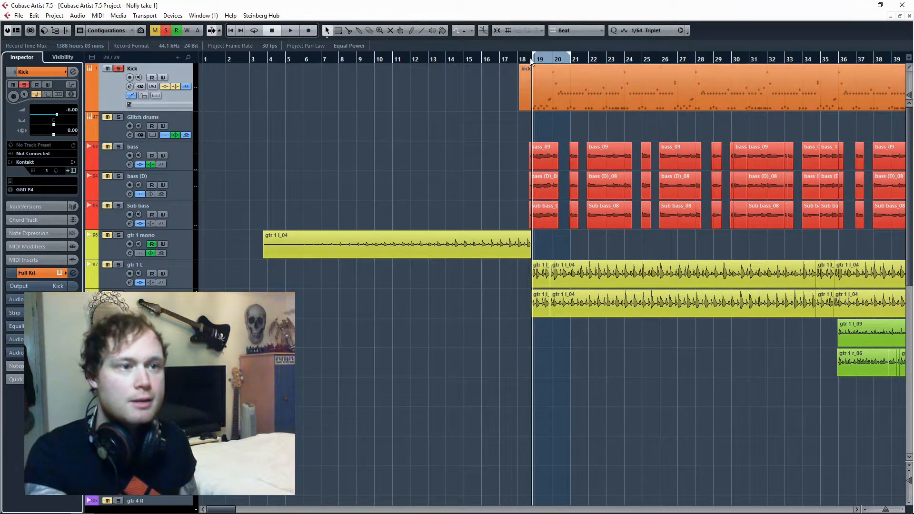
Place the playhead just before bar 19, play the soloed Kick drum part, stop, and return to the left locator.
click(527, 61)
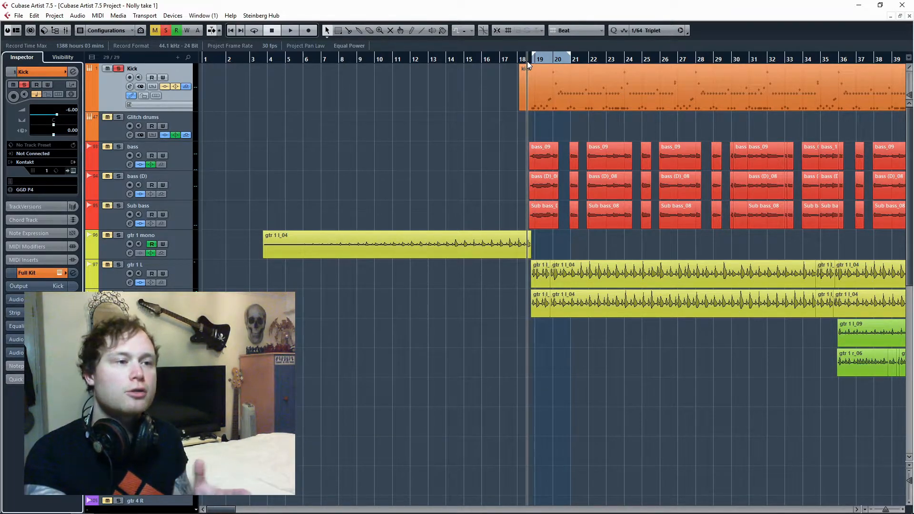
right_click(528, 61)
click(481, 136)
key(space)
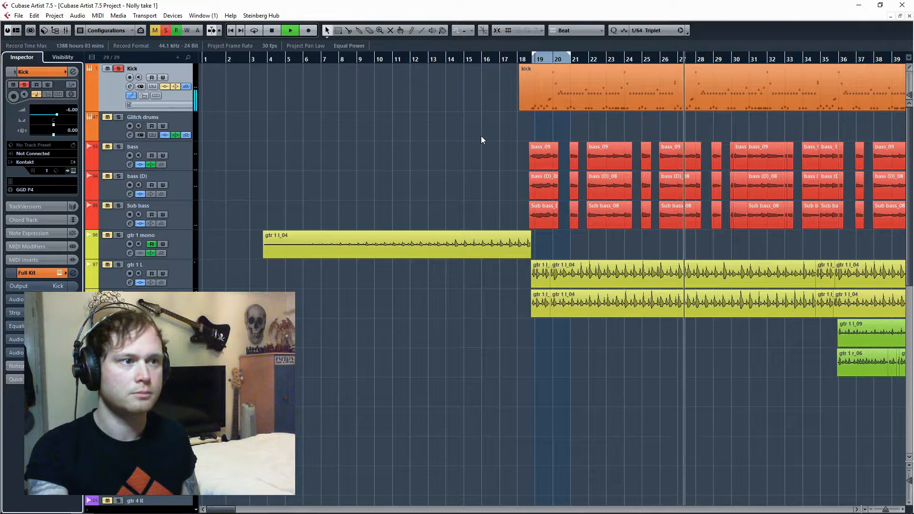
key(space)
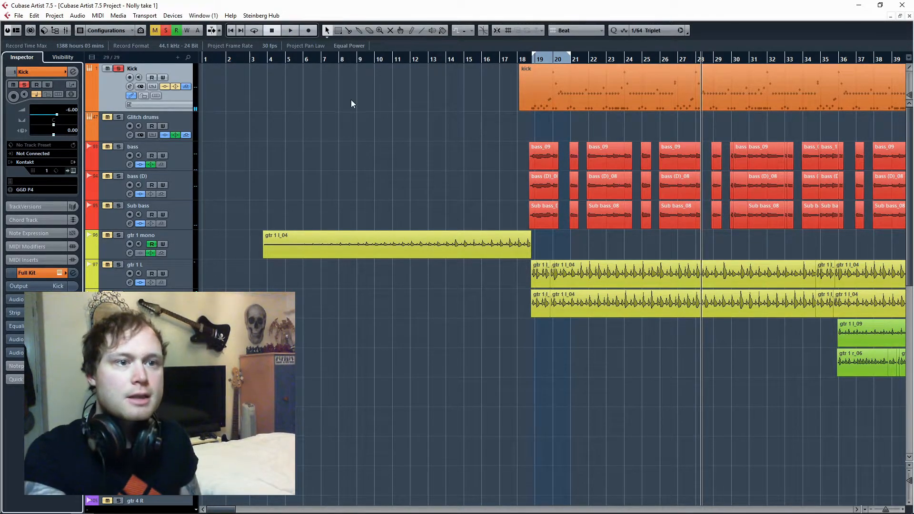
key(KP_1)
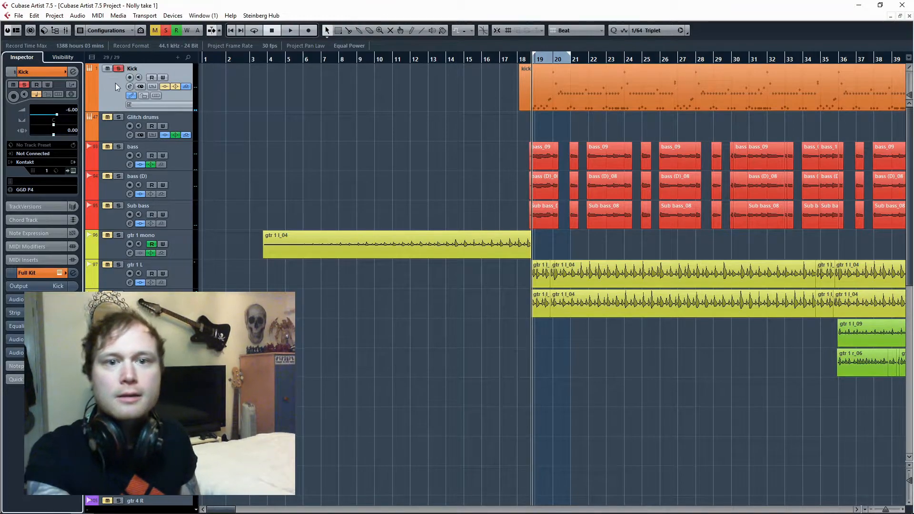
Open the Full Kit drum instrument from the Kick track and show its kick channels.
click(58, 275)
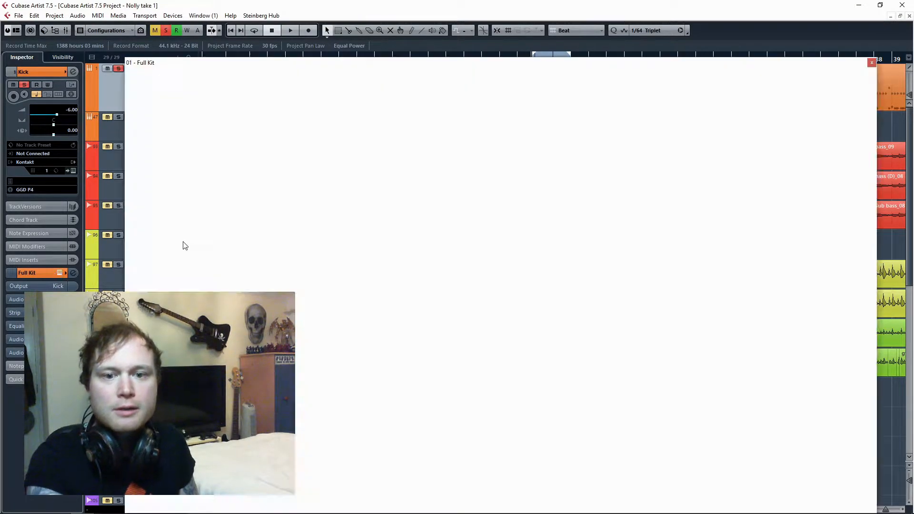
click(419, 187)
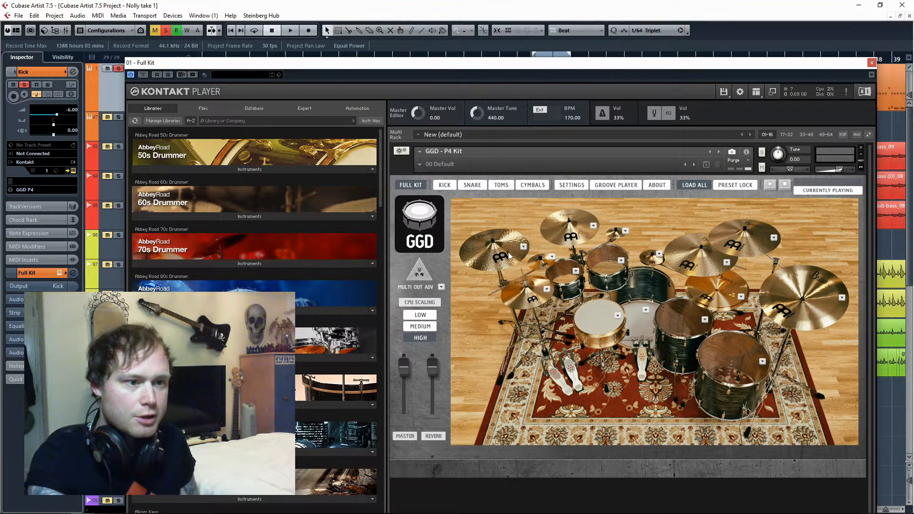
click(447, 186)
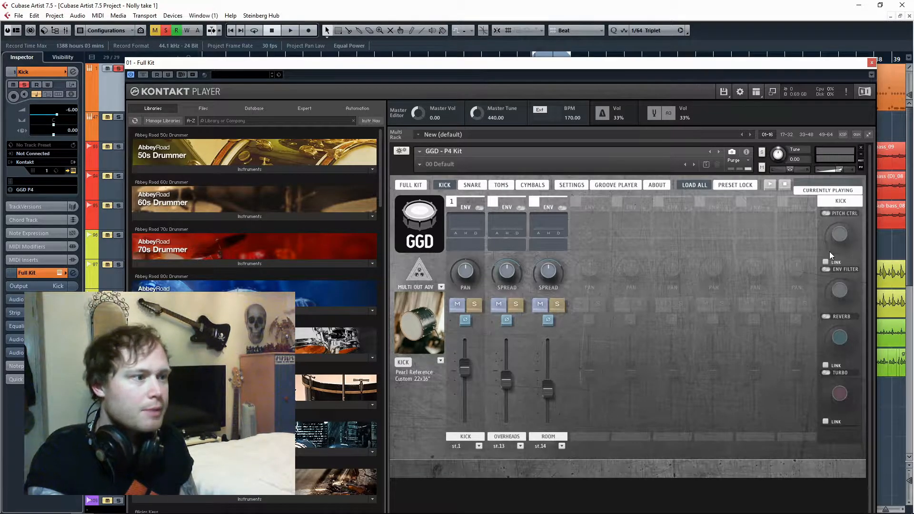
Solo the close kick channel and audition it with the pitch control off.
click(827, 214)
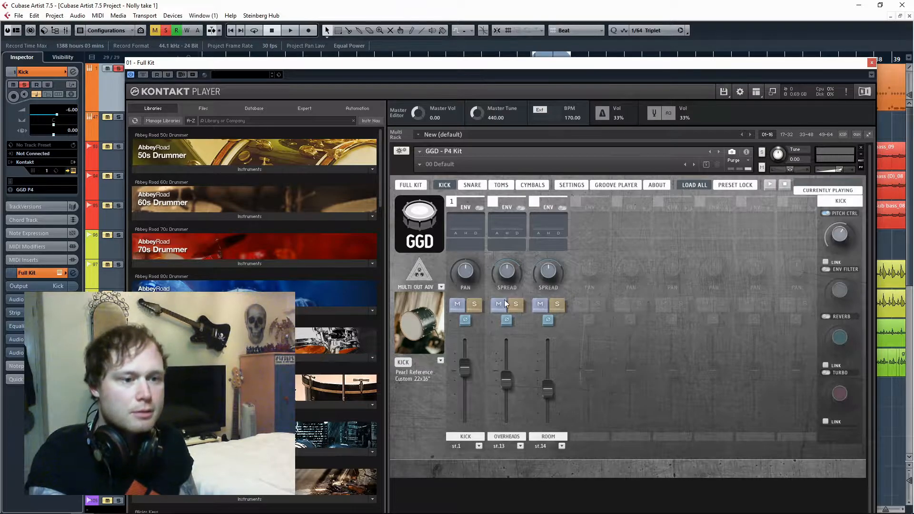
click(827, 213)
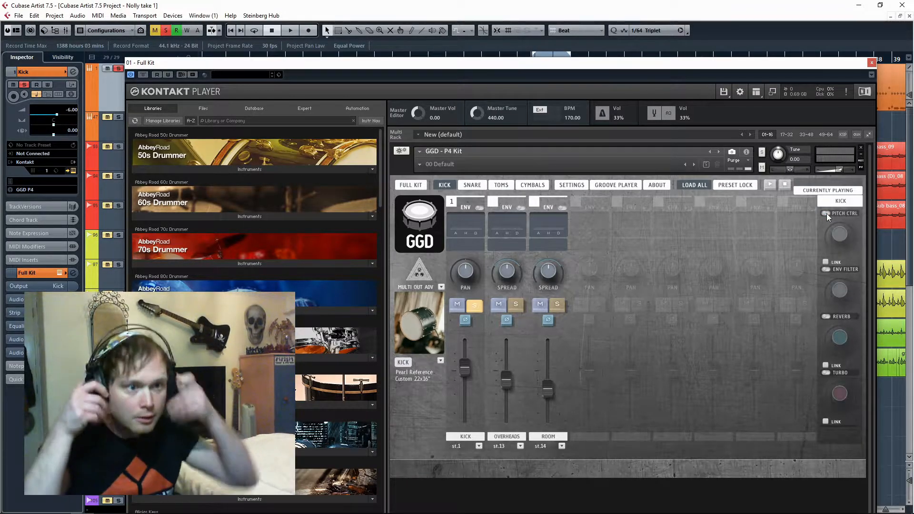
key(space)
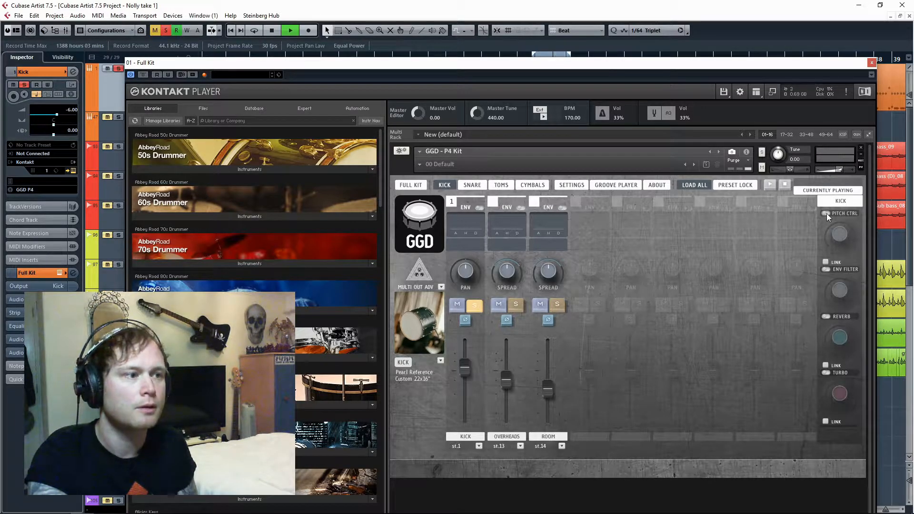
key(space)
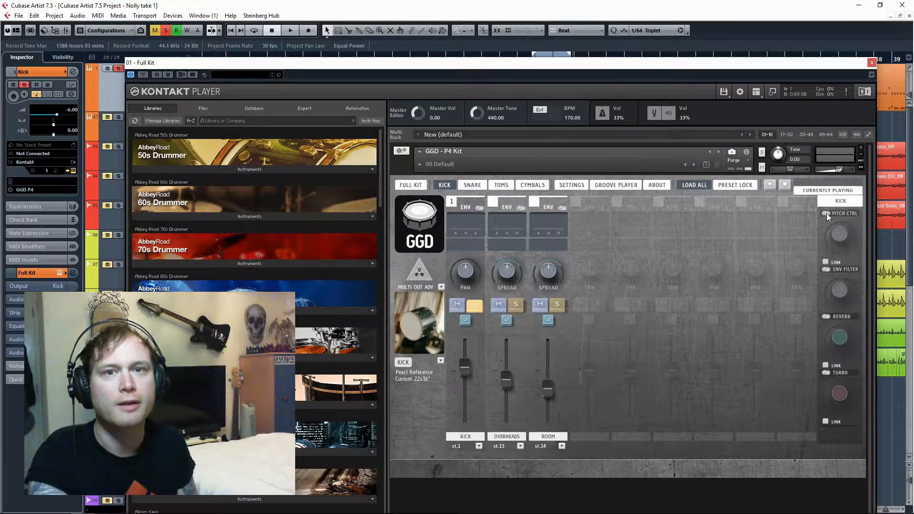
Turn on the kick's pitch control and audition the kick with it.
click(827, 213)
key(space)
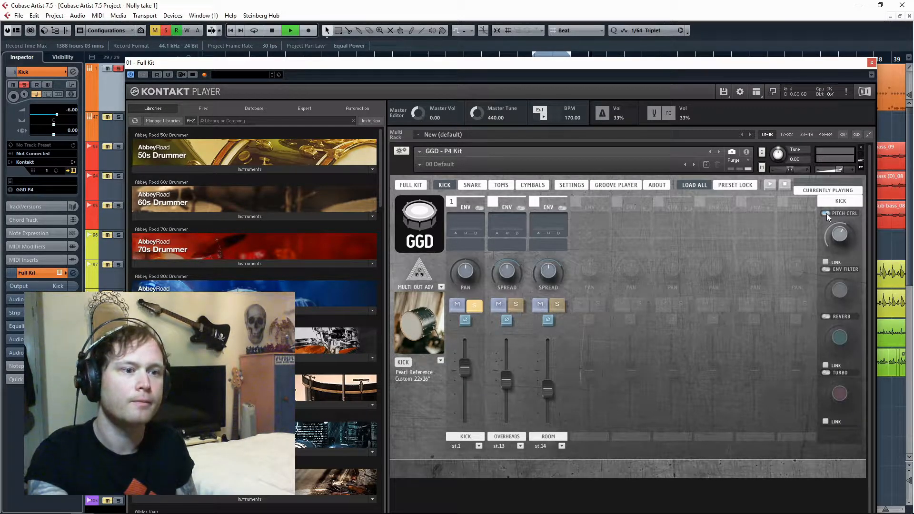
key(space)
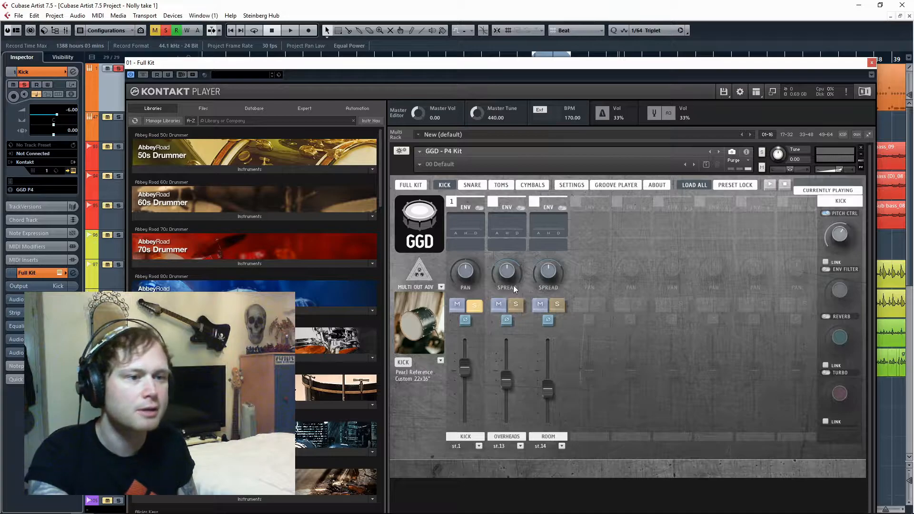
Show the snare channels, solo Snare Top, and play a short passage.
click(470, 185)
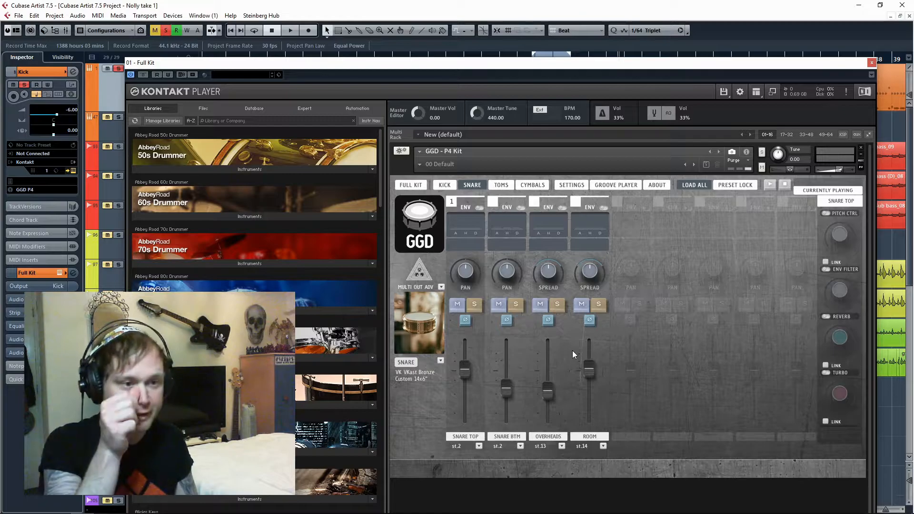
click(475, 305)
key(space)
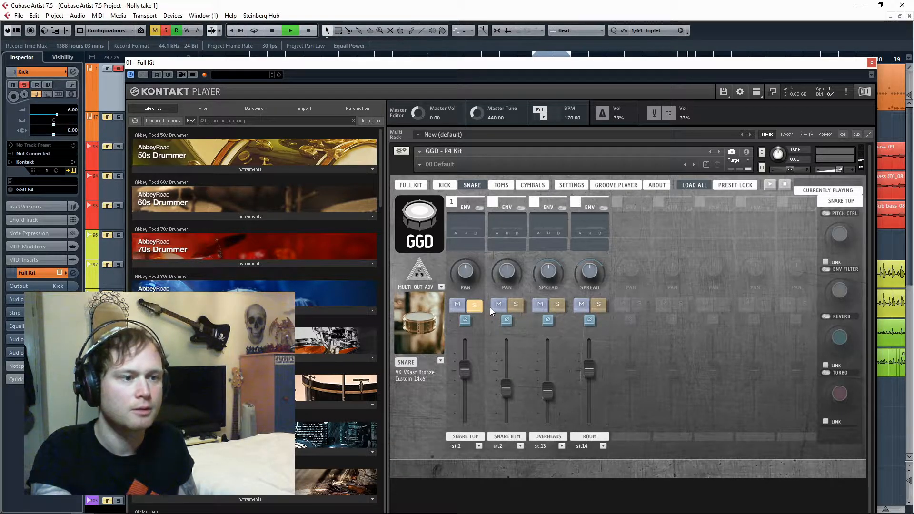
key(space)
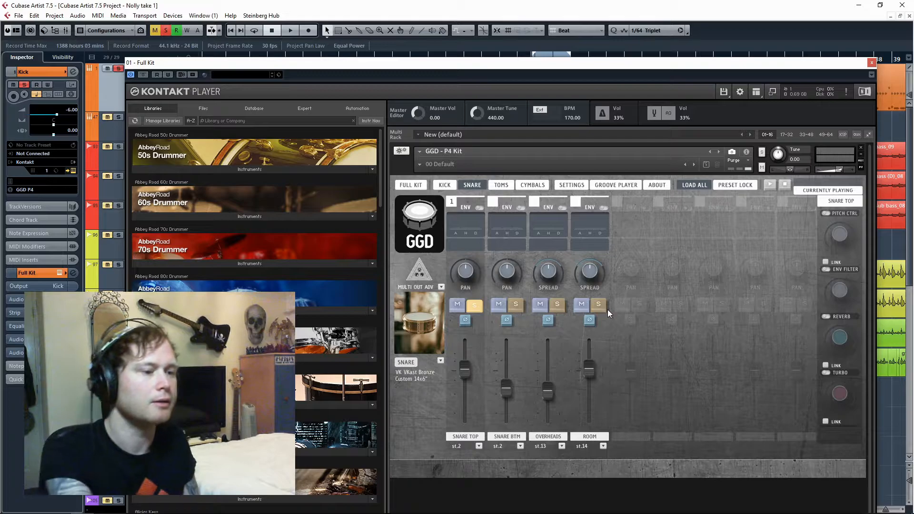
Solo the snare's Room channel along with Snare Top, audition both, and clear the solos.
click(599, 306)
key(space)
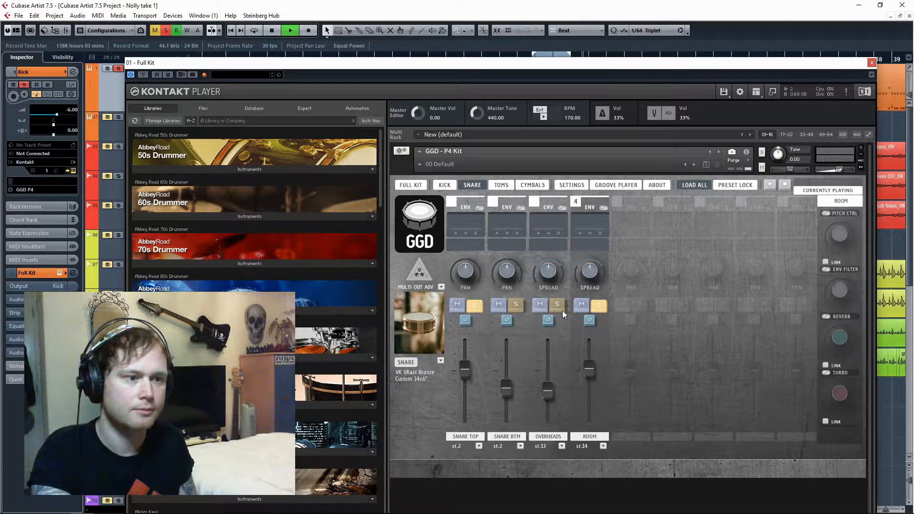
key(space)
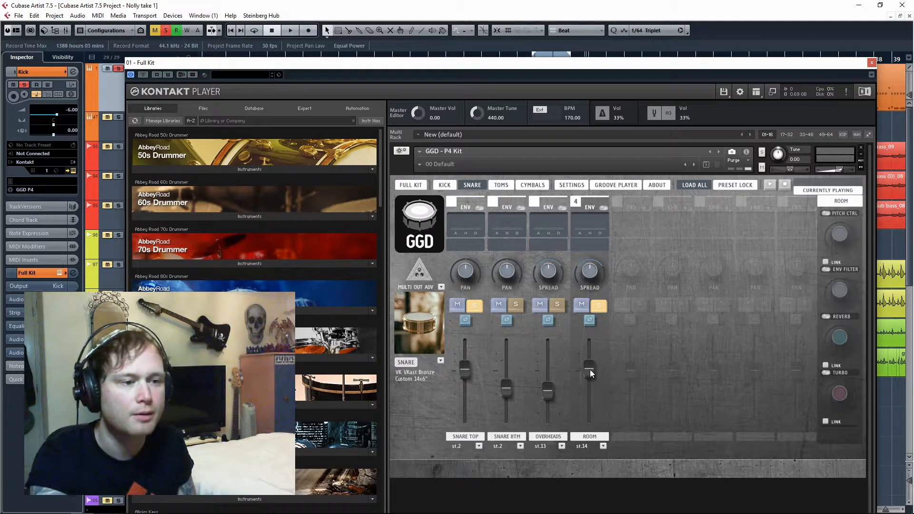
click(478, 305)
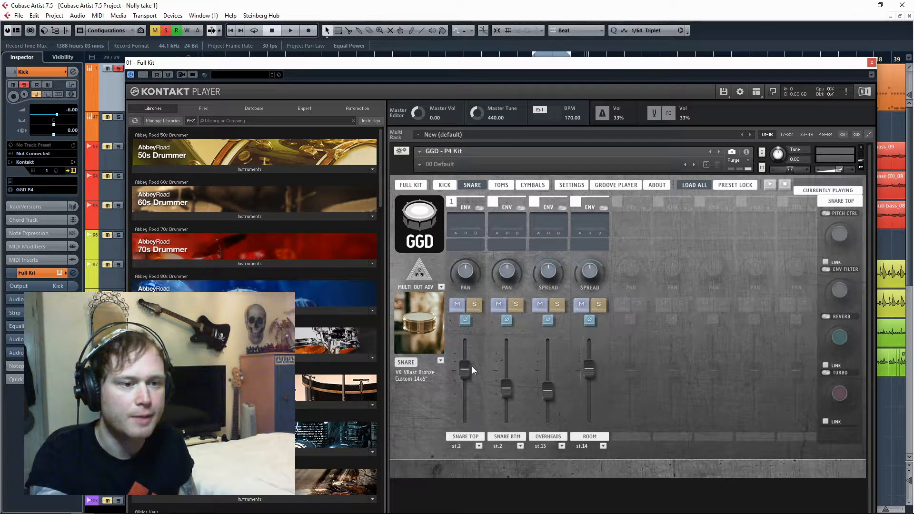
Show the tom channels and switch the envelopes of Rack Tom 2, Floor Tom 1 and Floor Tom 2 on and back off.
click(500, 185)
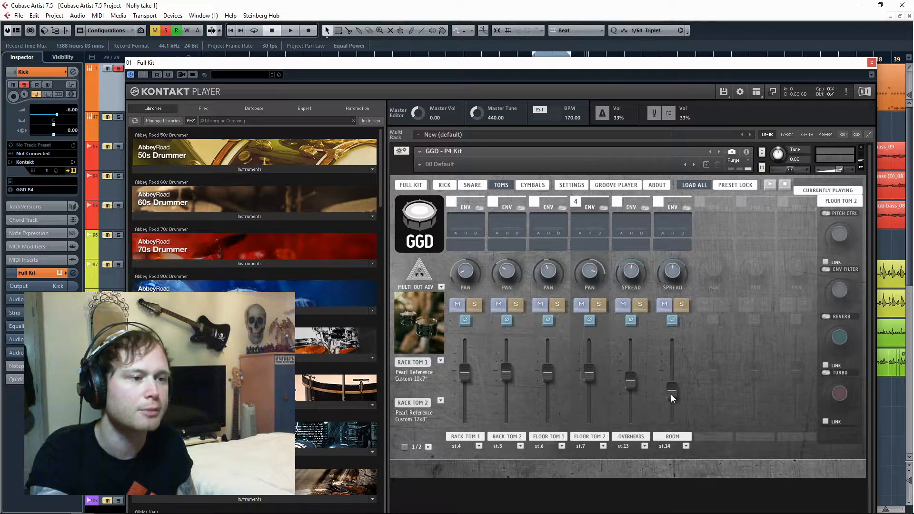
click(521, 208)
click(561, 207)
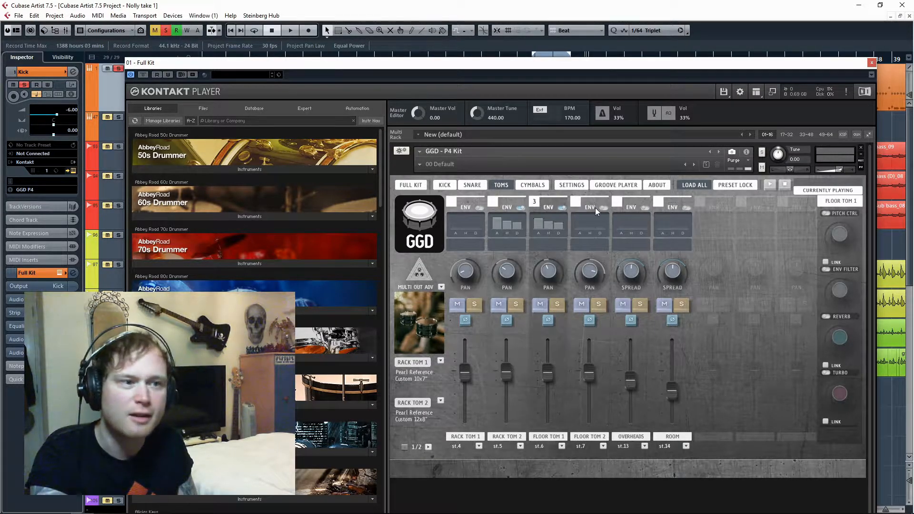
click(604, 208)
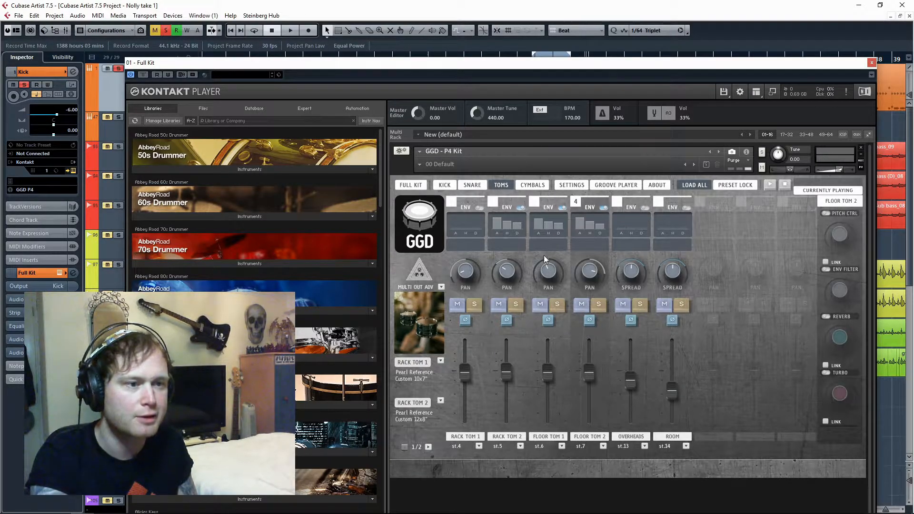
click(521, 208)
click(561, 208)
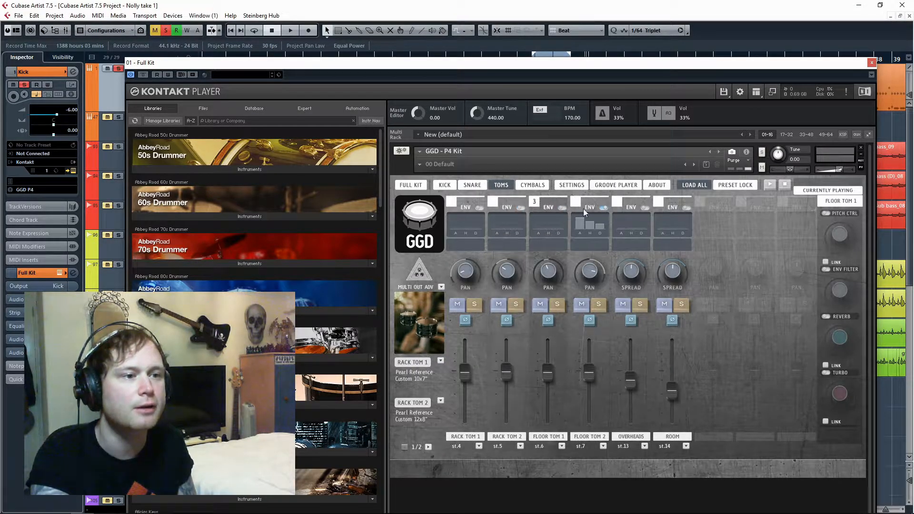
click(604, 207)
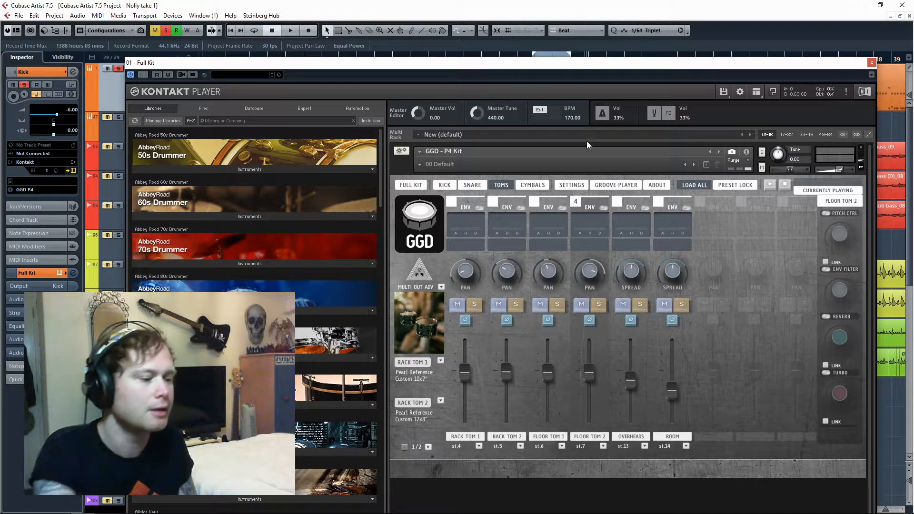
Move the instrument window down to expose the timeline ruler, then solo Rack Tom 2, Floor Tom 1 and Floor Tom 2 during playback.
drag(546, 61, 548, 84)
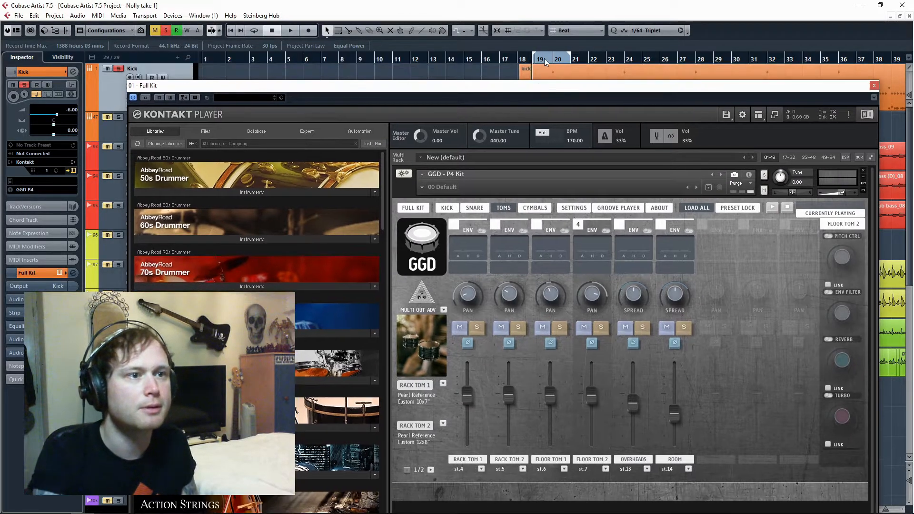
key(space)
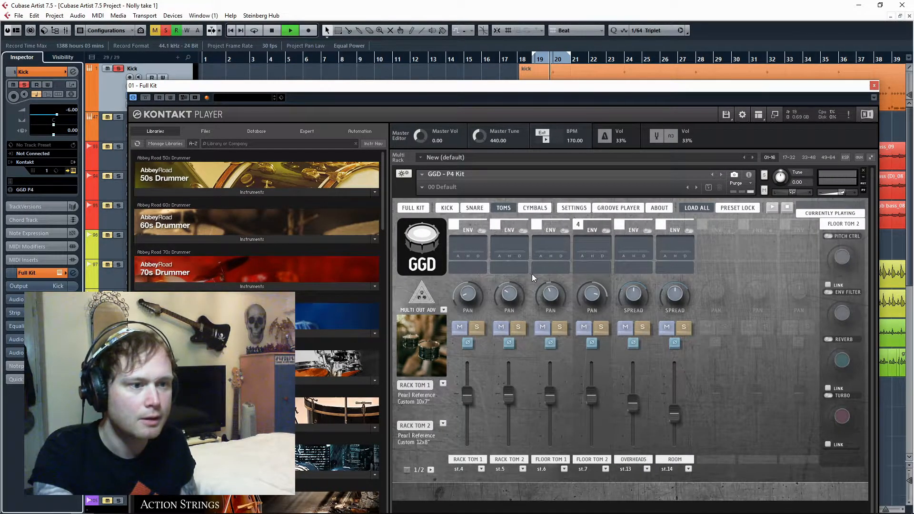
click(519, 327)
click(560, 328)
click(601, 329)
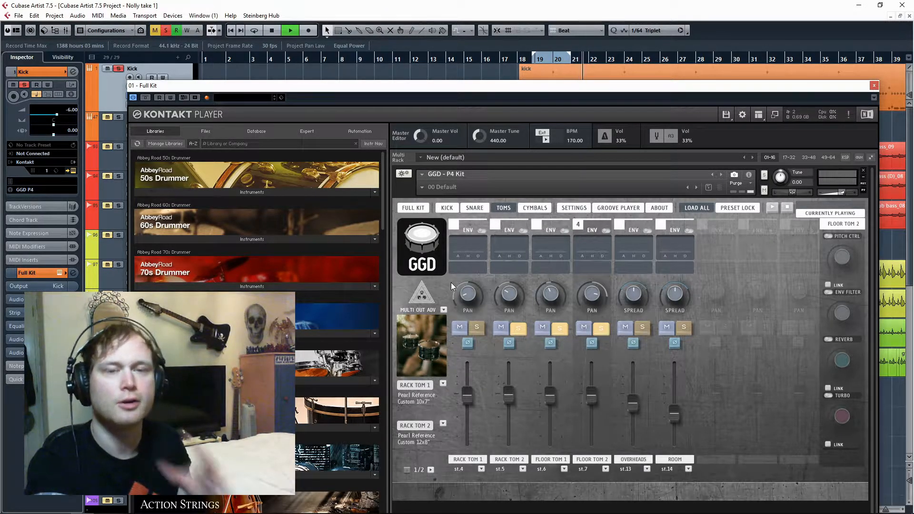
key(space)
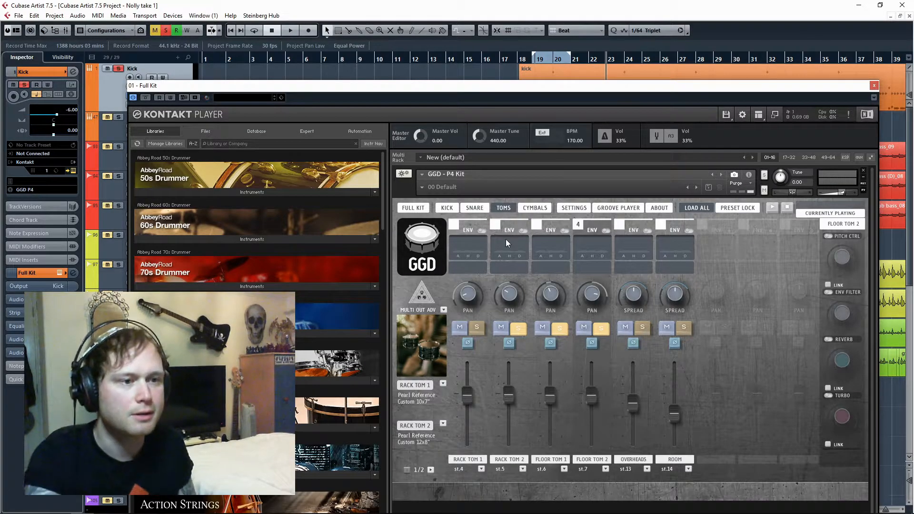
Switch on the envelopes of Rack Tom 2, Floor Tom 1 and Floor Tom 2 and play the soloed toms.
click(522, 230)
click(564, 231)
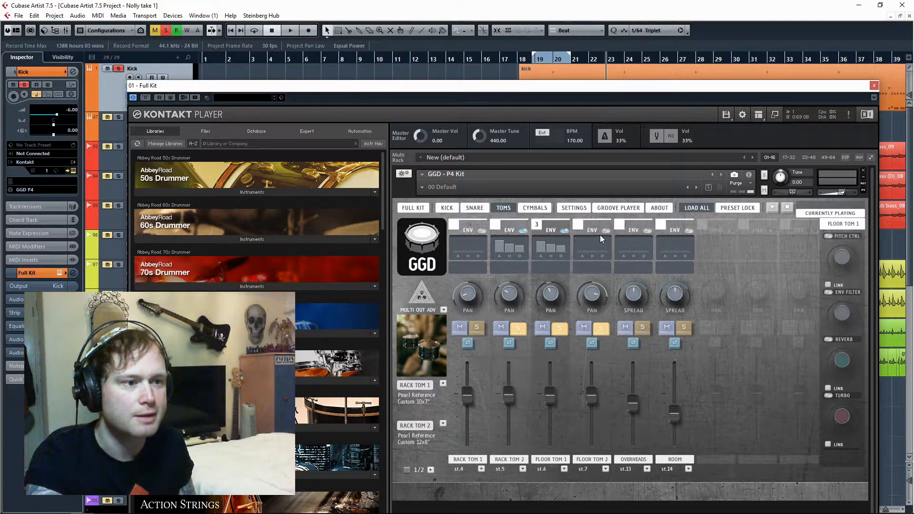
click(606, 230)
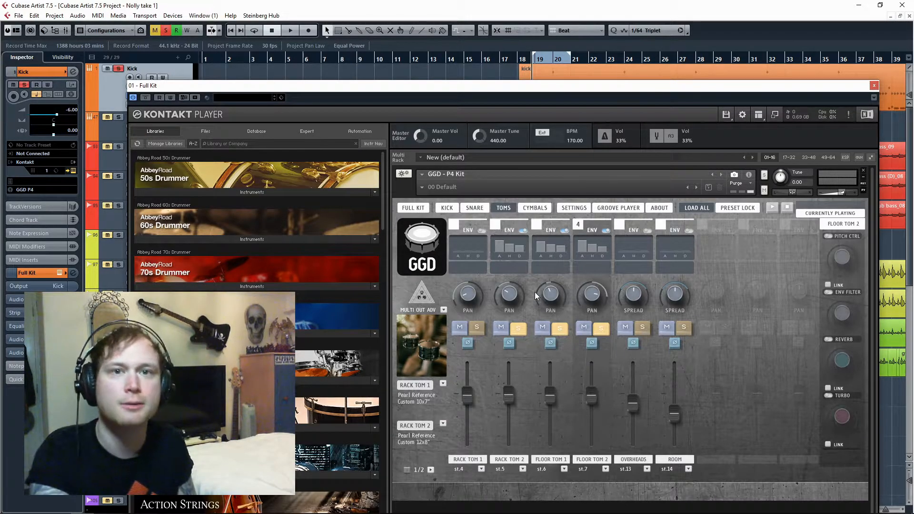
key(space)
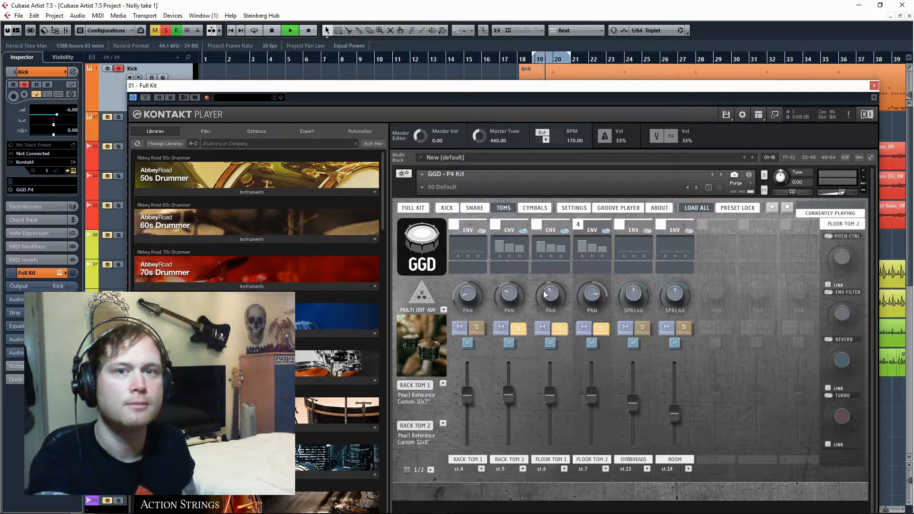
Switch off the three soloed toms' envelopes during playback to compare the sound, and stop playback.
click(525, 230)
click(564, 231)
click(602, 232)
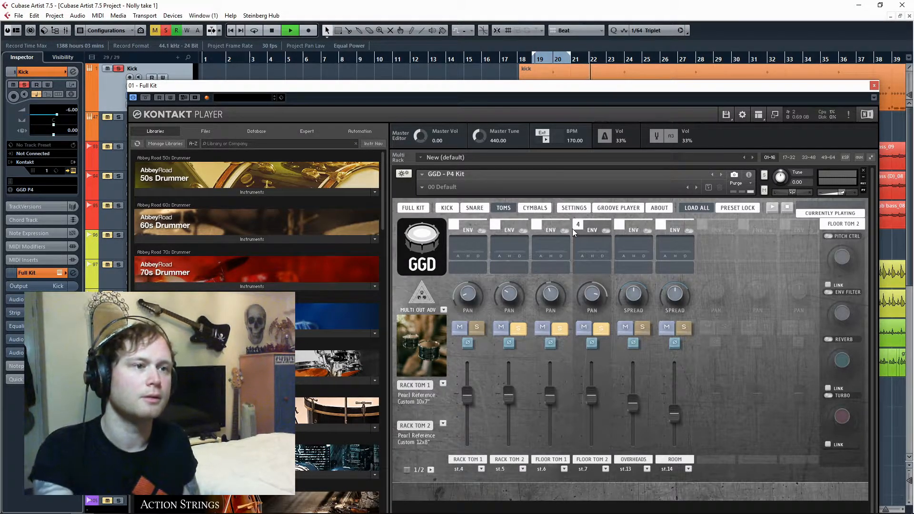
key(space)
Switch the envelopes of Rack Tom 2, Floor Tom 1 and Floor Tom 2 back on and clear their solos.
click(524, 231)
click(564, 230)
click(605, 231)
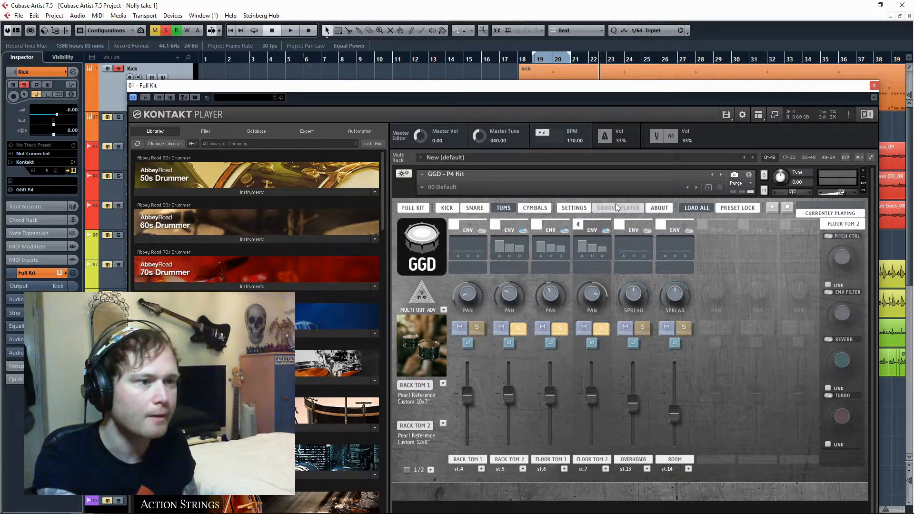
click(519, 329)
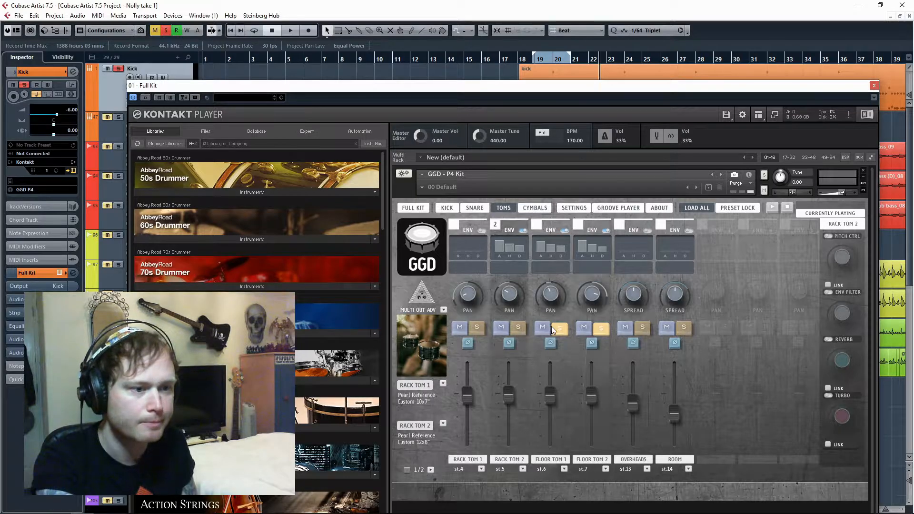
click(559, 328)
click(601, 329)
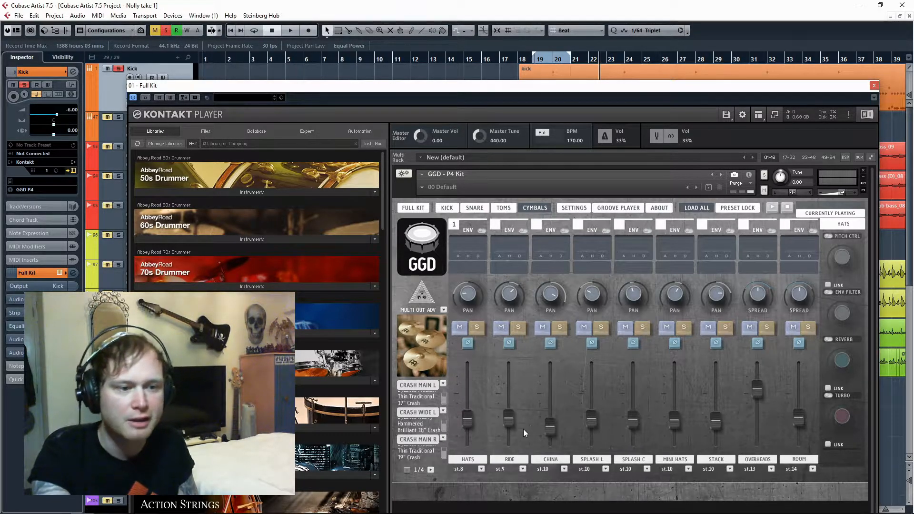
Inspect the hats and china channel faders and the overhead and room levels in the cymbal mixer settings.
drag(468, 421, 467, 420)
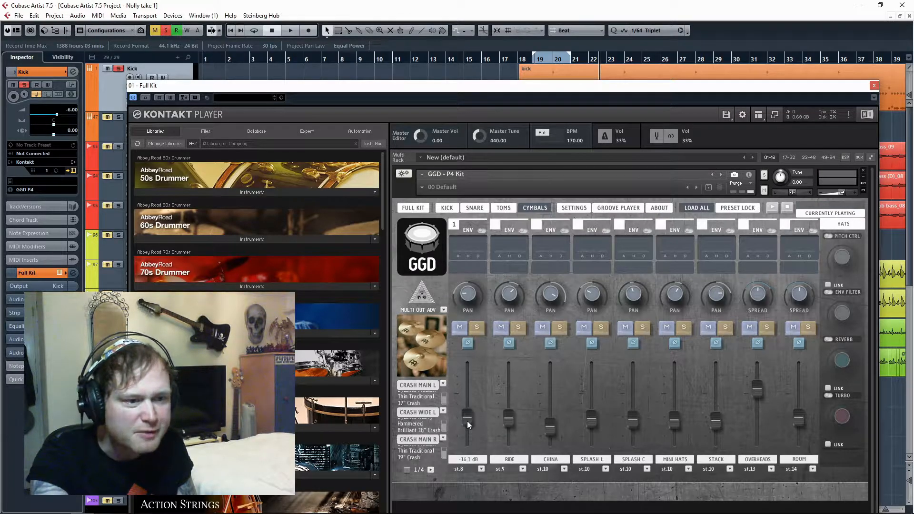
click(552, 427)
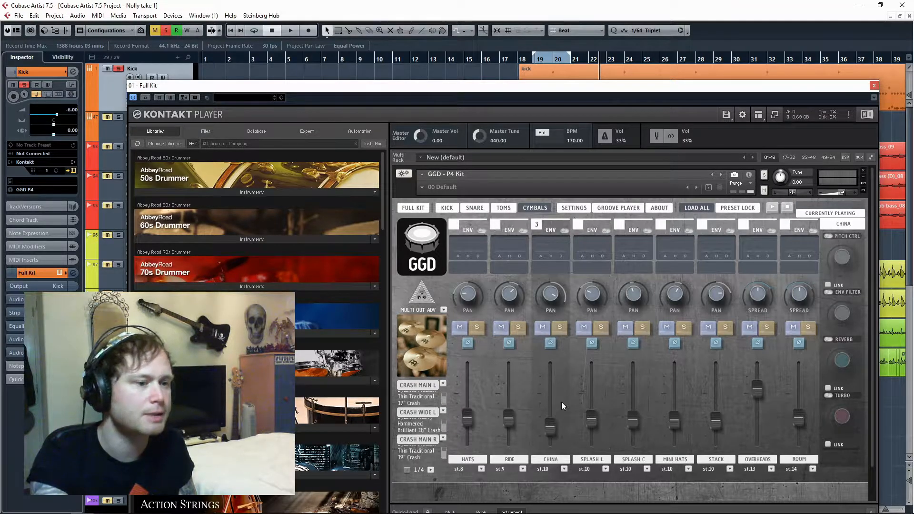
click(573, 208)
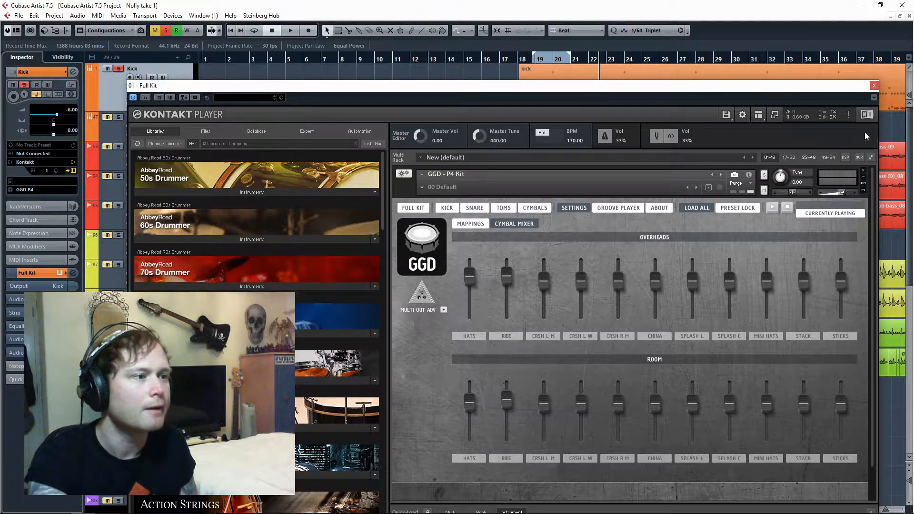
Look back through the kit's cymbals, toms, snare and kick pages.
click(534, 209)
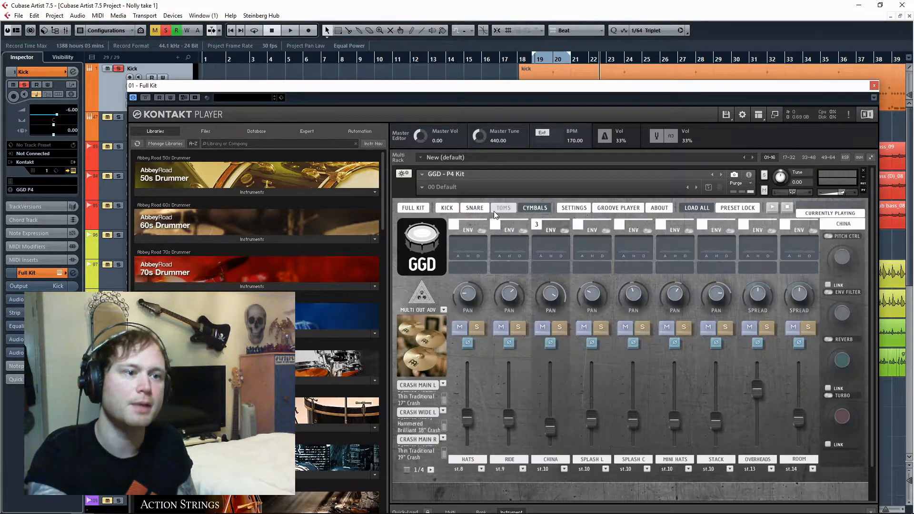
click(507, 206)
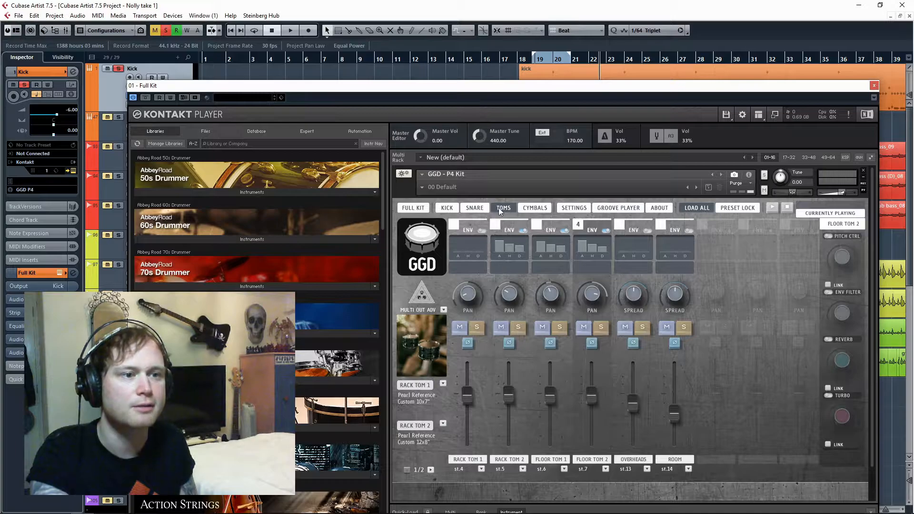
click(472, 211)
click(453, 211)
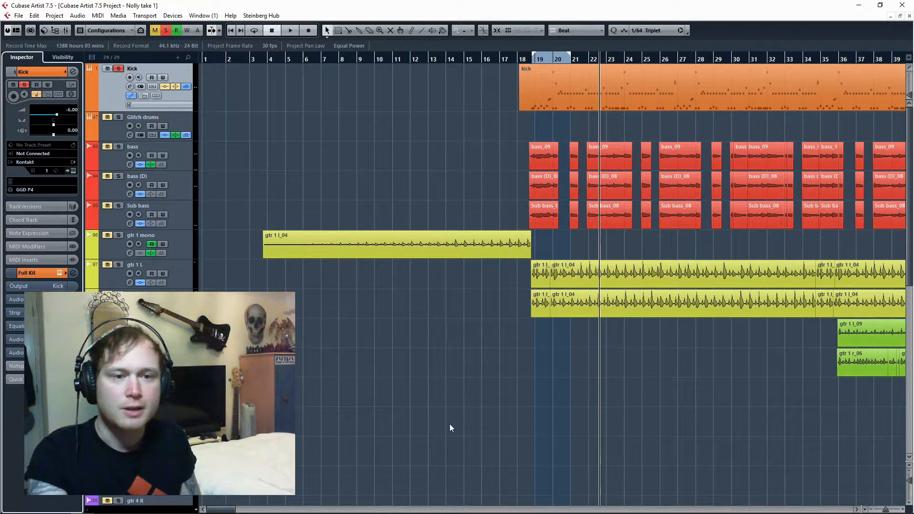
drag(911, 116, 913, 300)
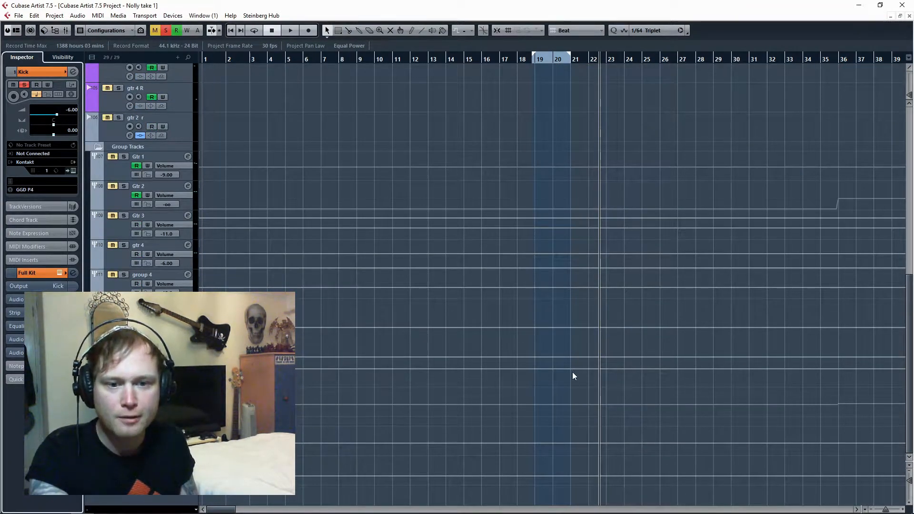
right_click(163, 279)
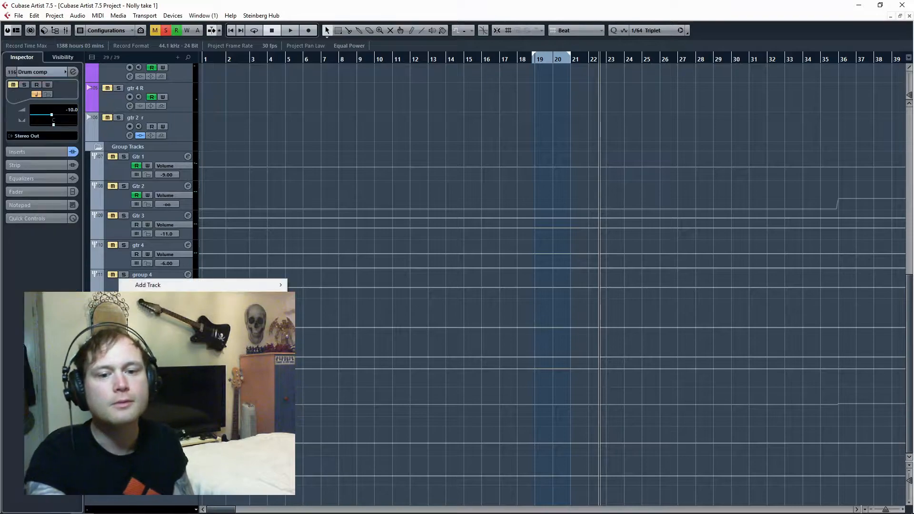
mouse_move(185, 285)
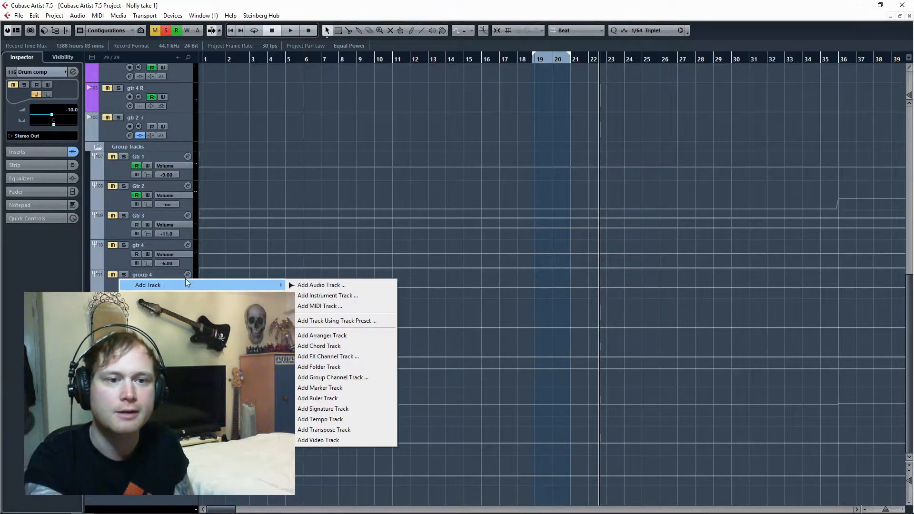
click(351, 356)
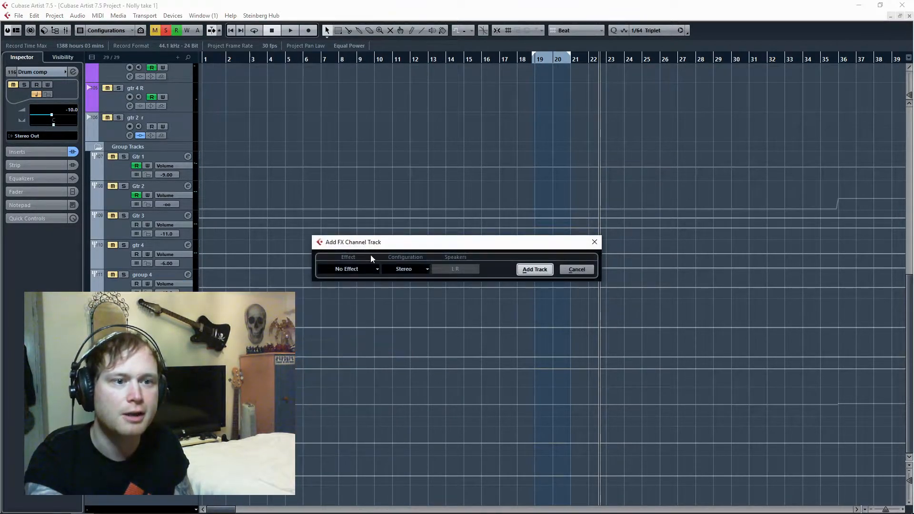
click(370, 269)
text(api)
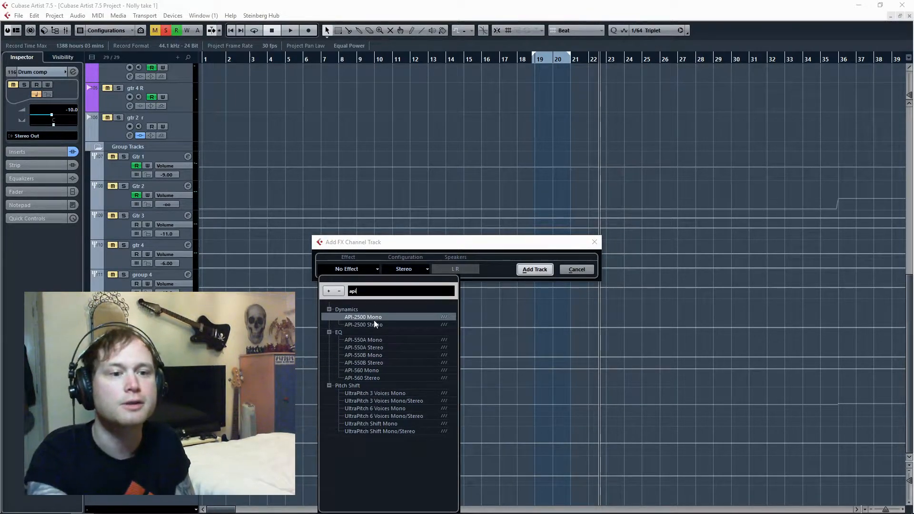
click(375, 324)
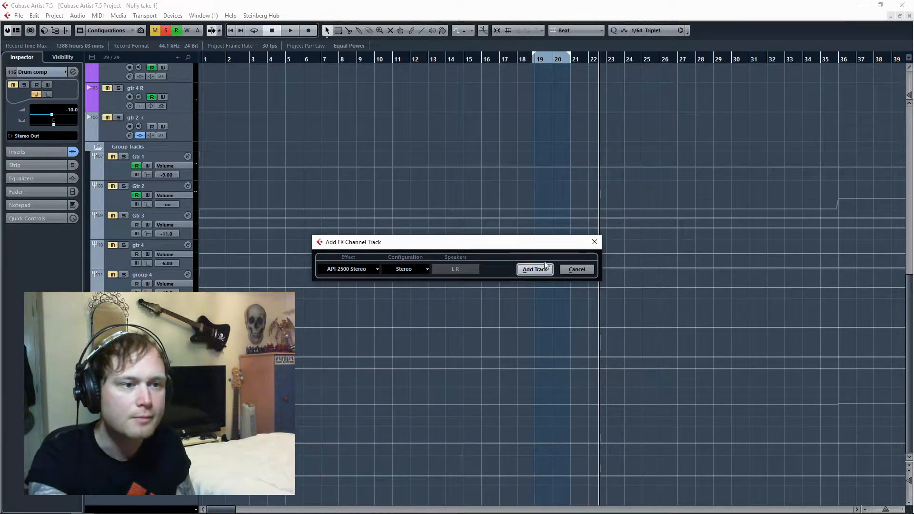
click(577, 270)
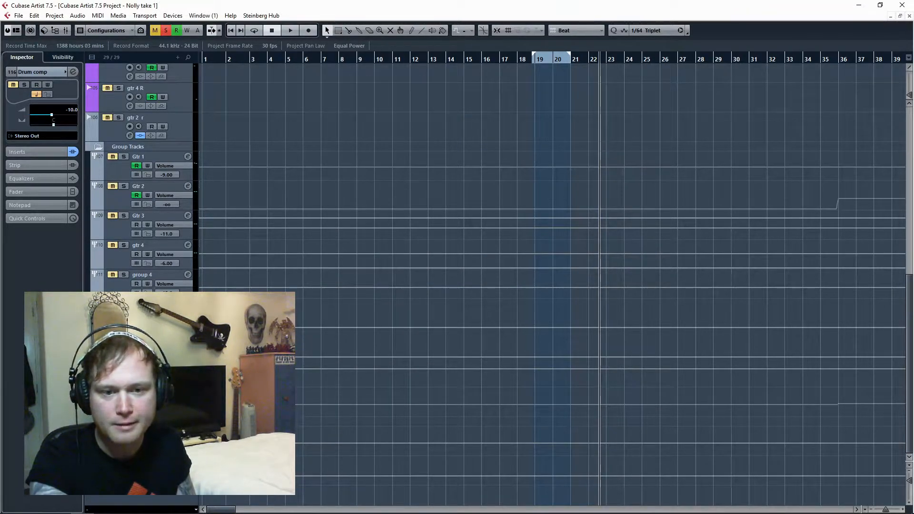
Inspect the Drum comp channel's API-2500 compressor and fader level, close its settings, and select the toms group track.
key(e)
click(340, 143)
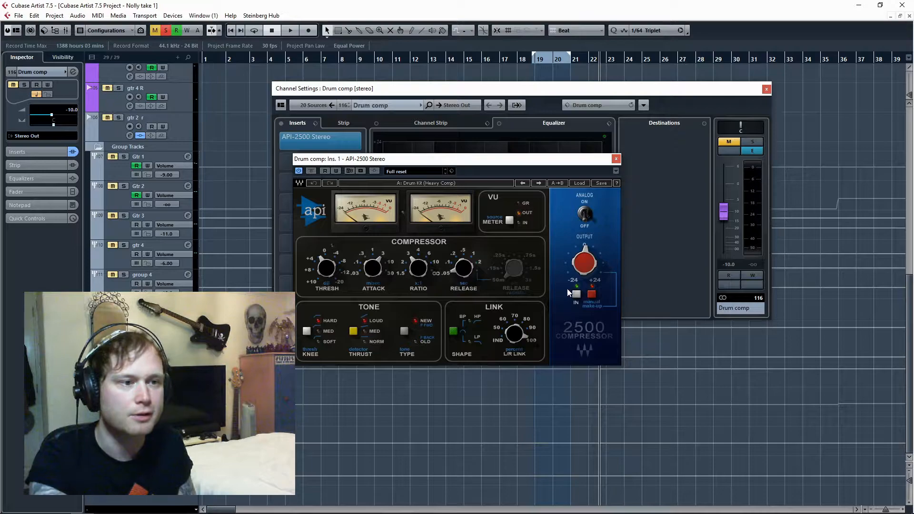
click(588, 266)
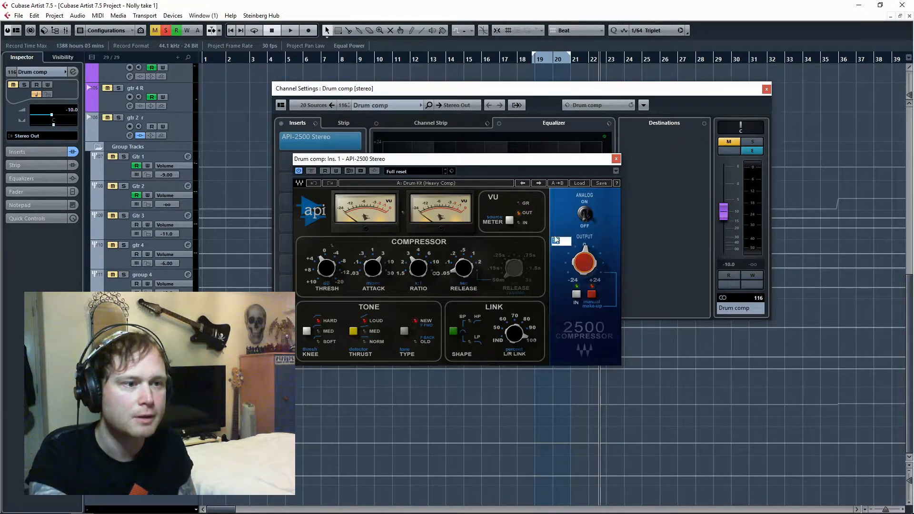
click(603, 217)
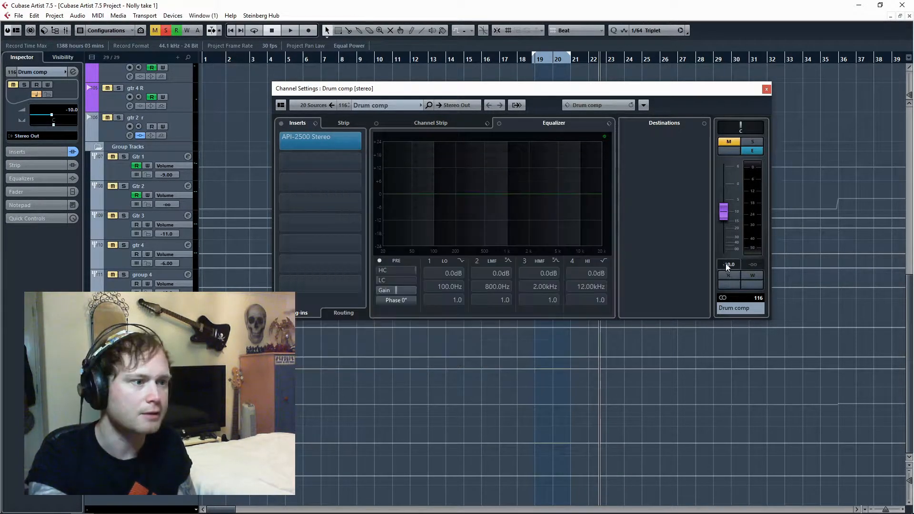
click(766, 89)
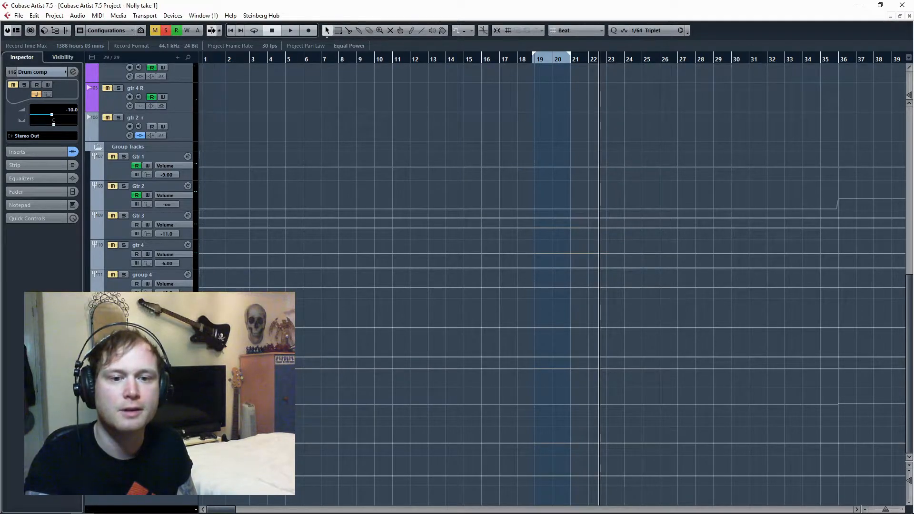
key(Up)
key(Up)
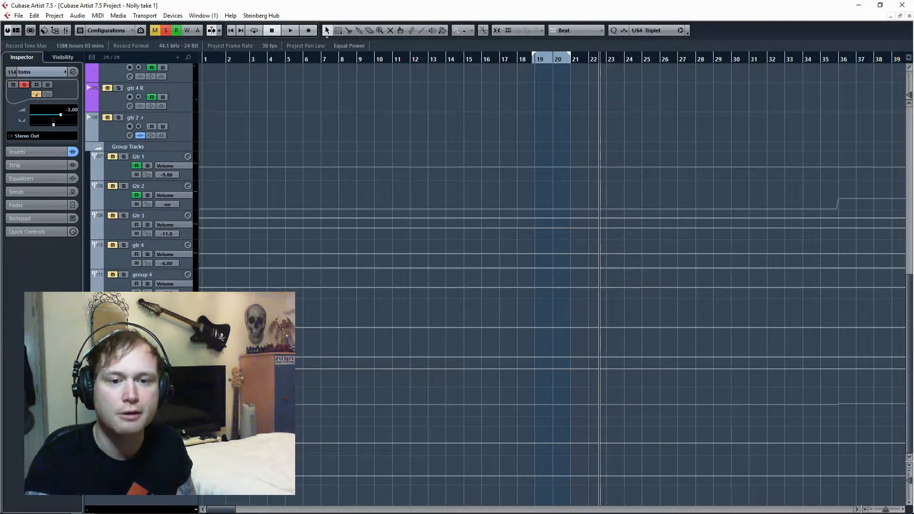
right_click(123, 210)
mouse_move(191, 212)
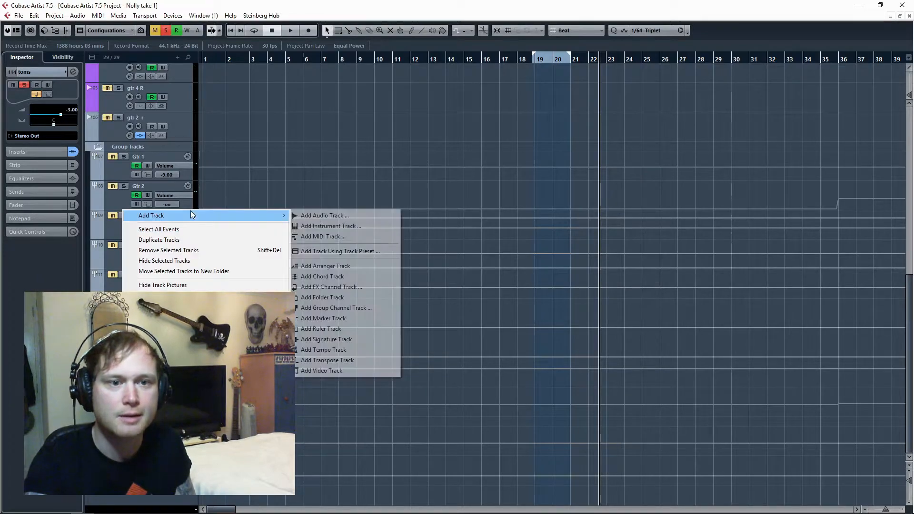
click(352, 309)
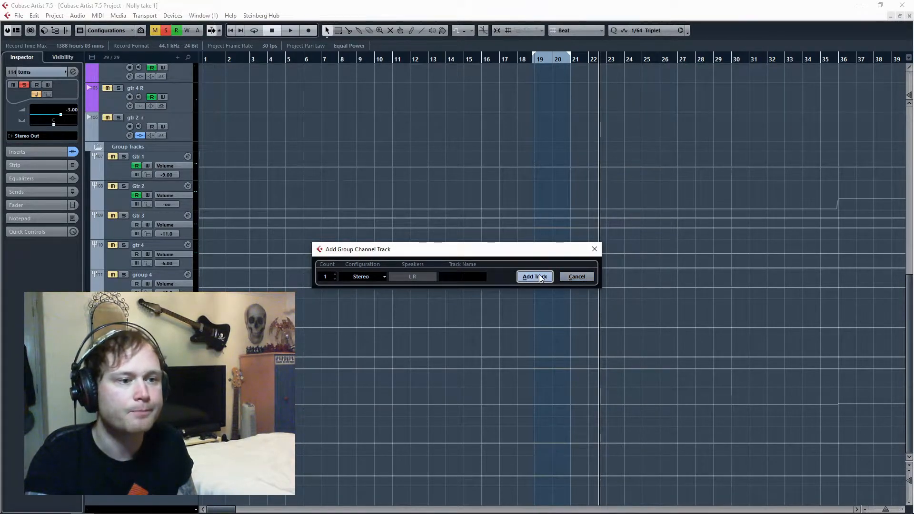
click(571, 277)
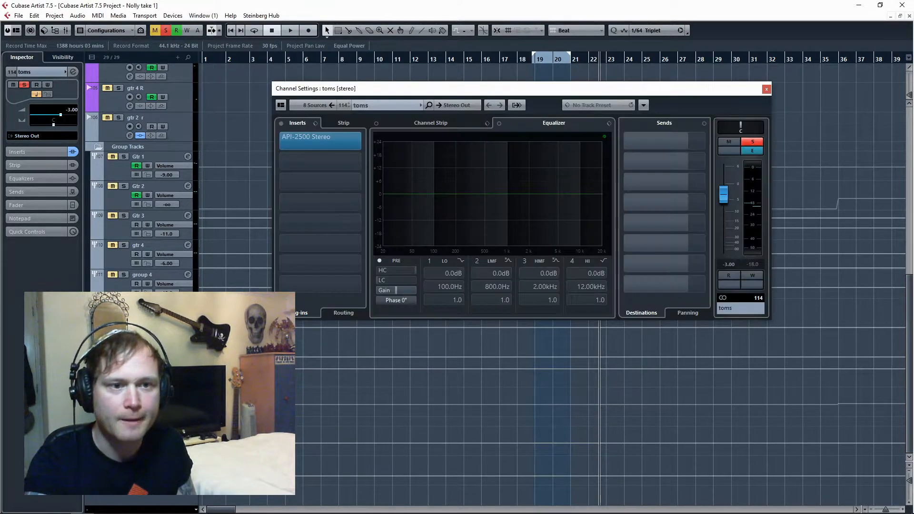
Examine the API-2500 compressor and fader level on the toms group channel, and close the channel settings.
click(343, 141)
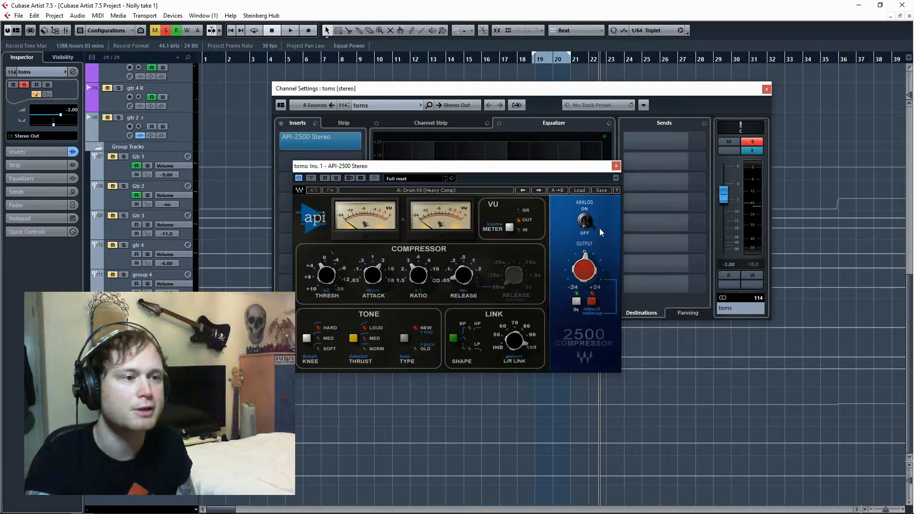
click(615, 167)
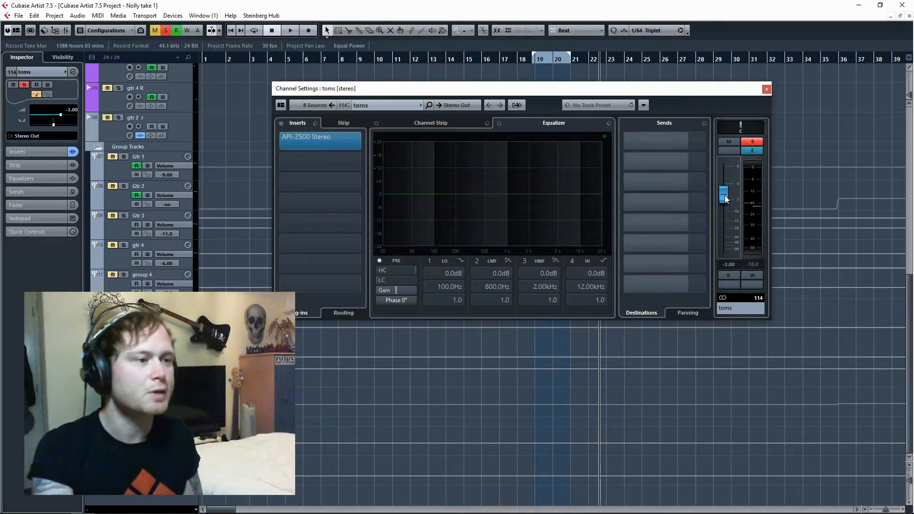
click(766, 89)
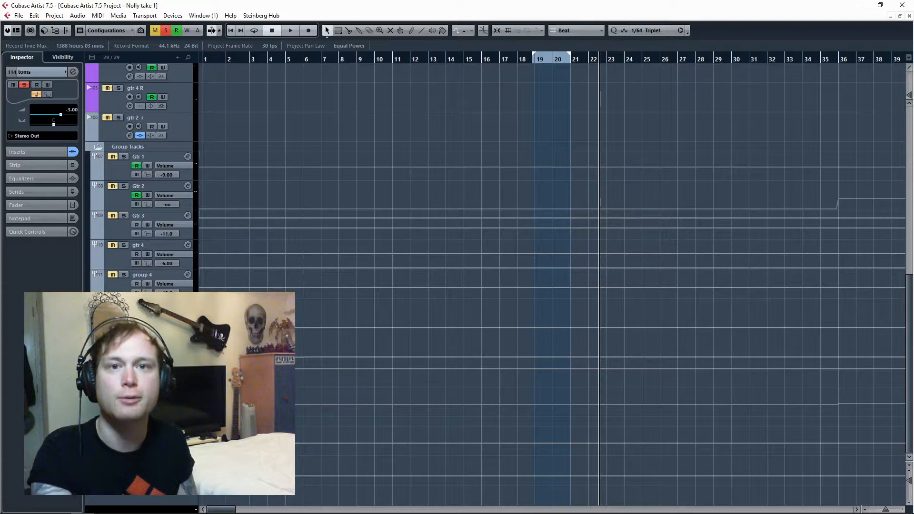
Return to the first tracks of the project and open the MixConsole with the Kick channel's settings.
drag(911, 307, 912, 291)
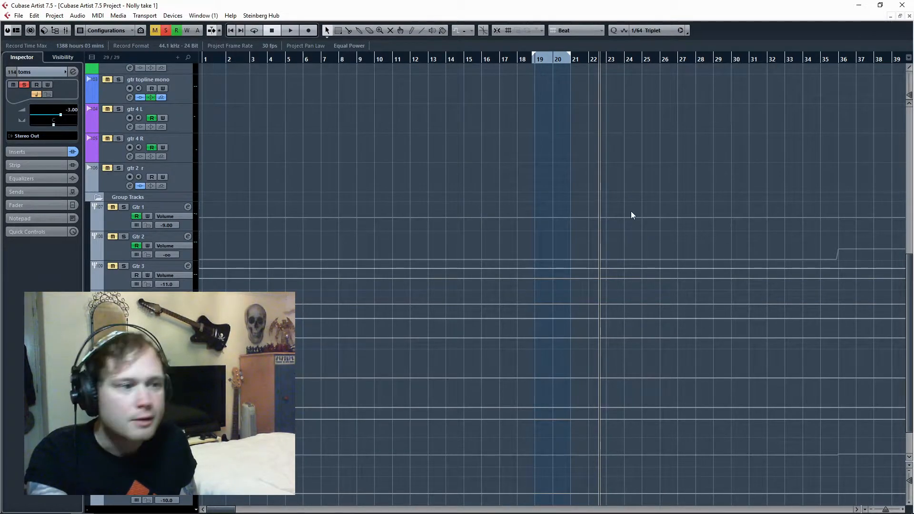
drag(909, 280, 910, 119)
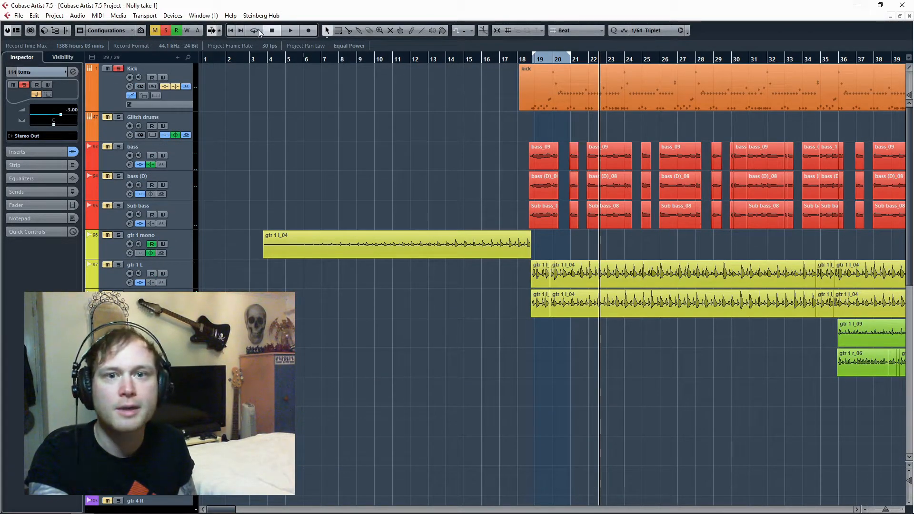
click(66, 30)
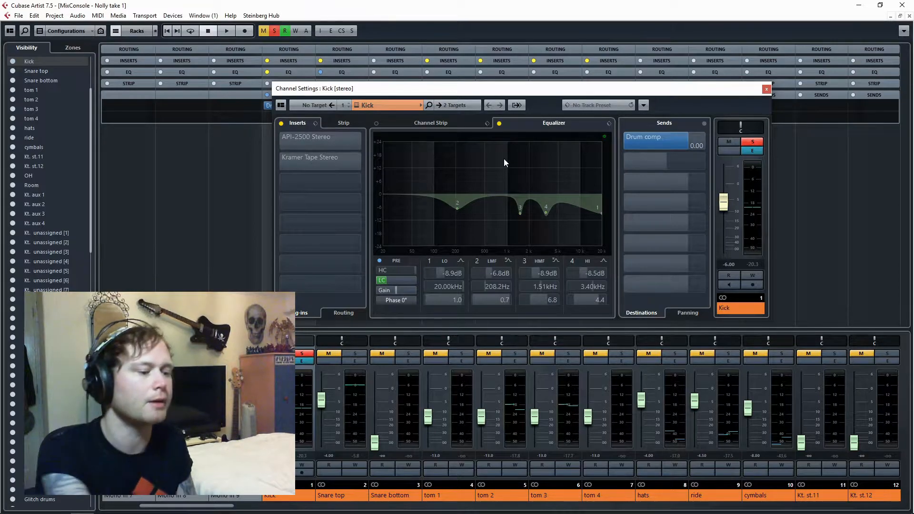
Reactivate the API-2500 Stereo insert on the Kick channel, inspect its compressor settings and close the plug-in.
click(280, 142)
click(346, 145)
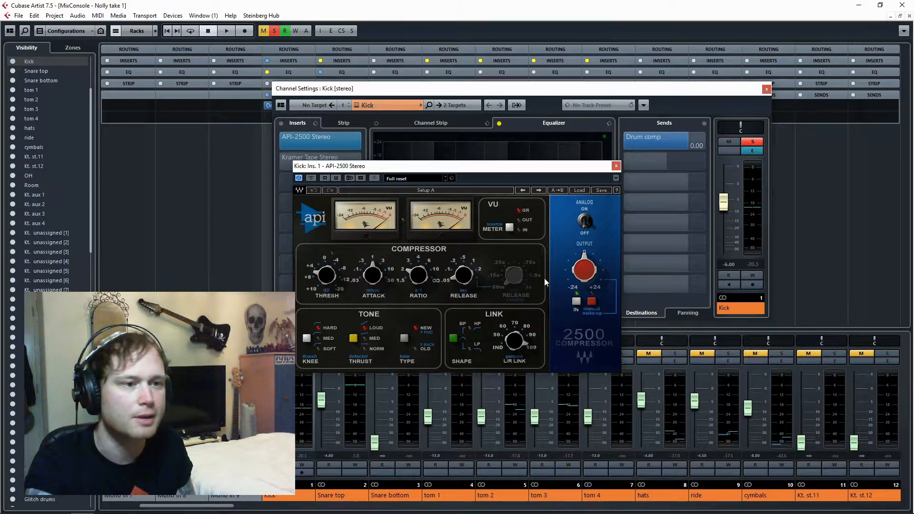
click(617, 166)
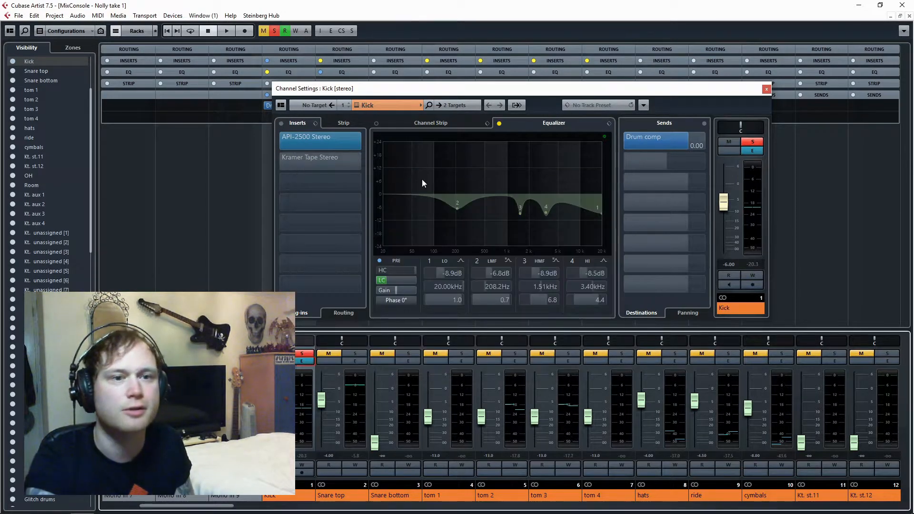
Reactivate the Kick channel's Kramer Tape Stereo insert, inspect its tape settings including wow and flutter, and close the plug-in.
click(279, 161)
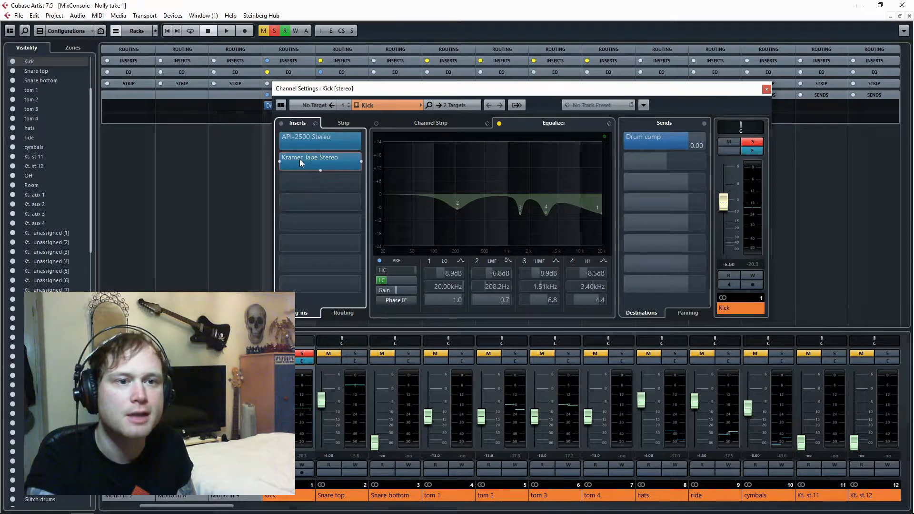
click(297, 159)
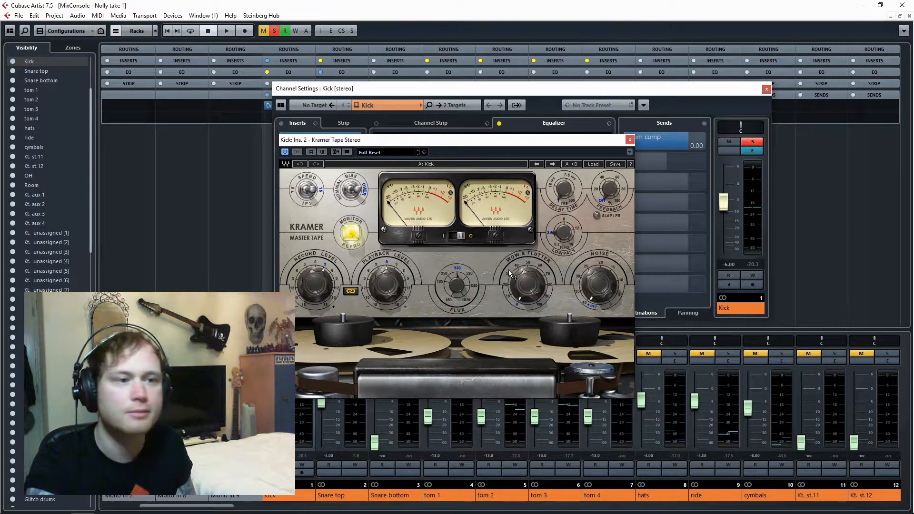
mouse_move(533, 277)
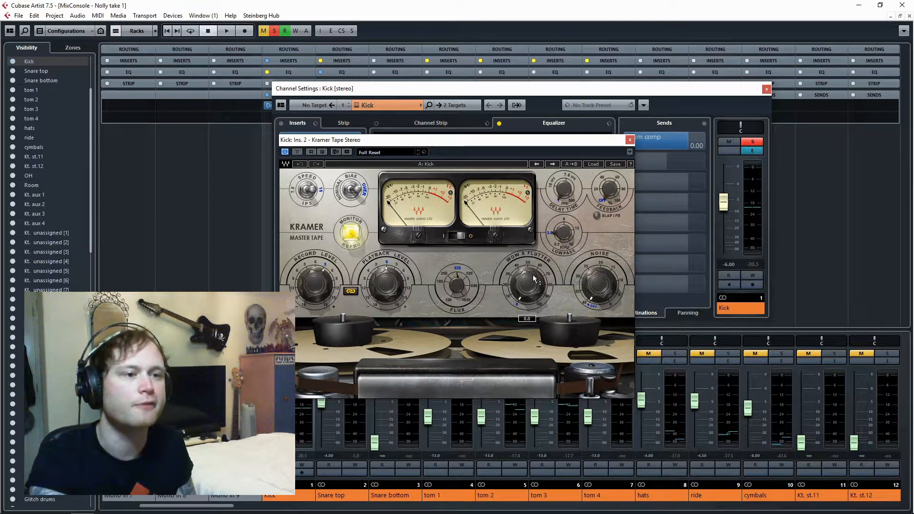
click(629, 140)
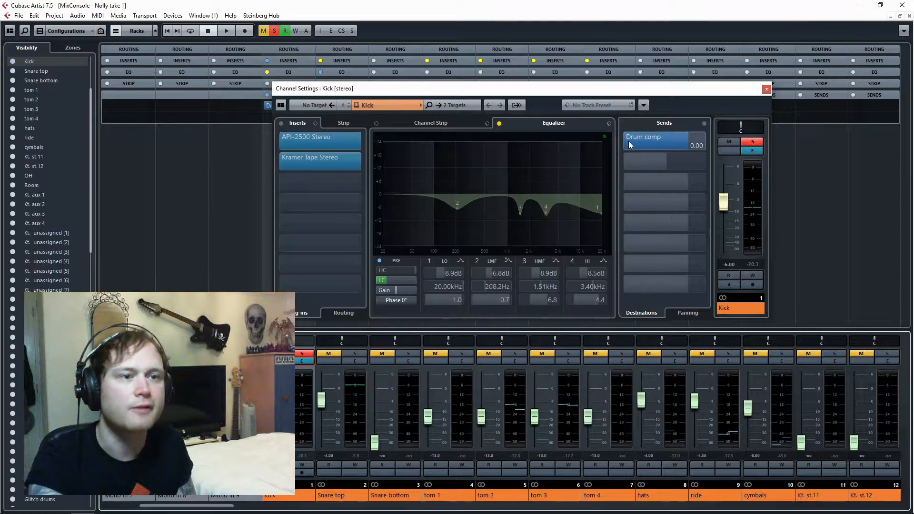
Bypass all of the Kick channel's inserts and start playback to hear the kick without them.
click(281, 123)
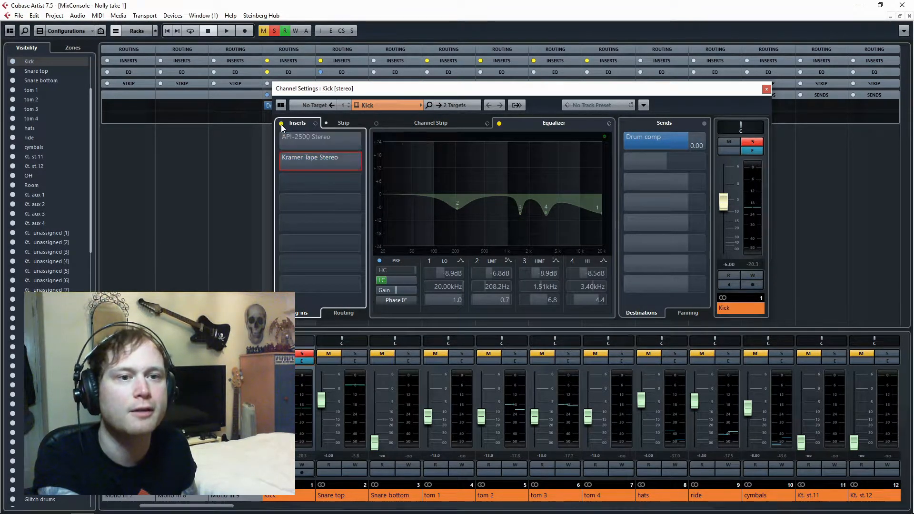
key(space)
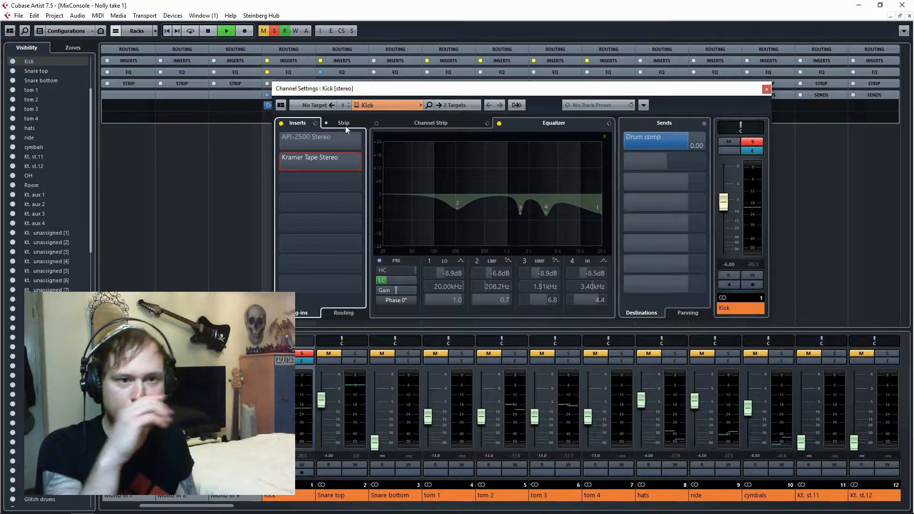
Compare the kick with its inserts active and bypassed during playback, leaving the inserts active and playback stopped.
key(space)
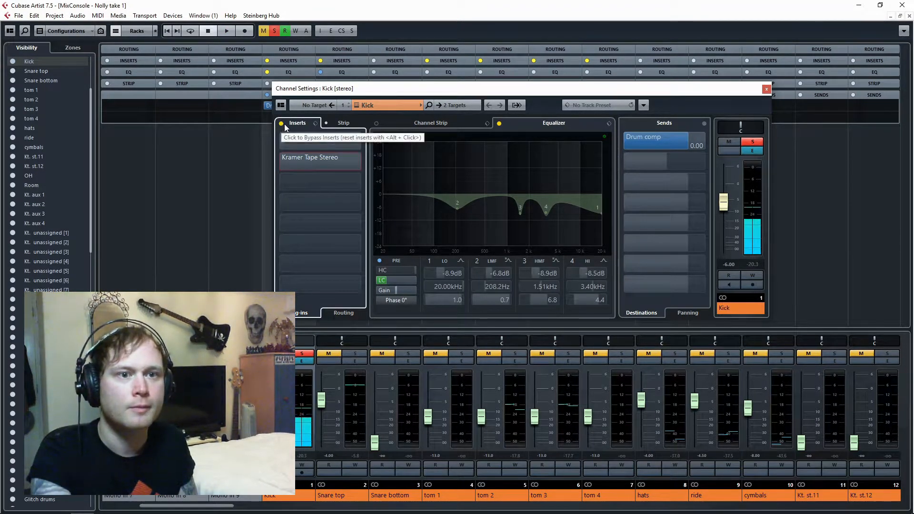
click(285, 124)
key(space)
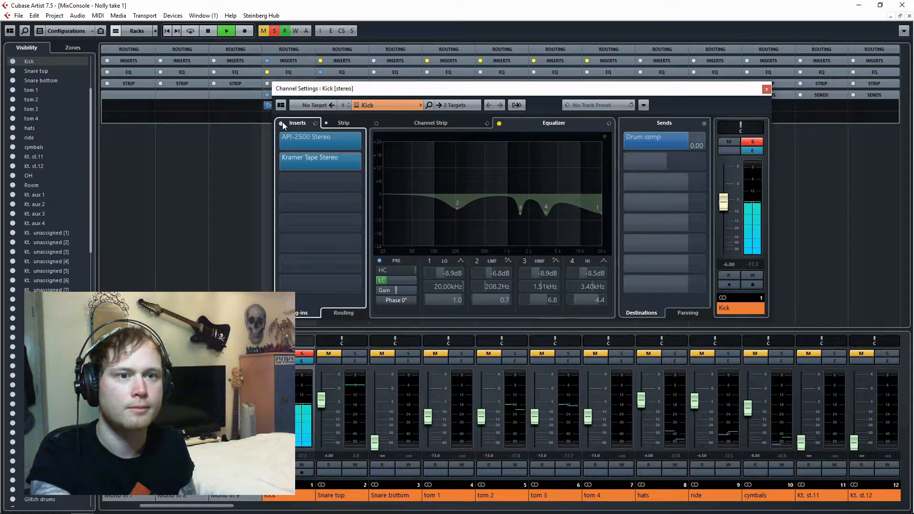
click(282, 123)
click(282, 123)
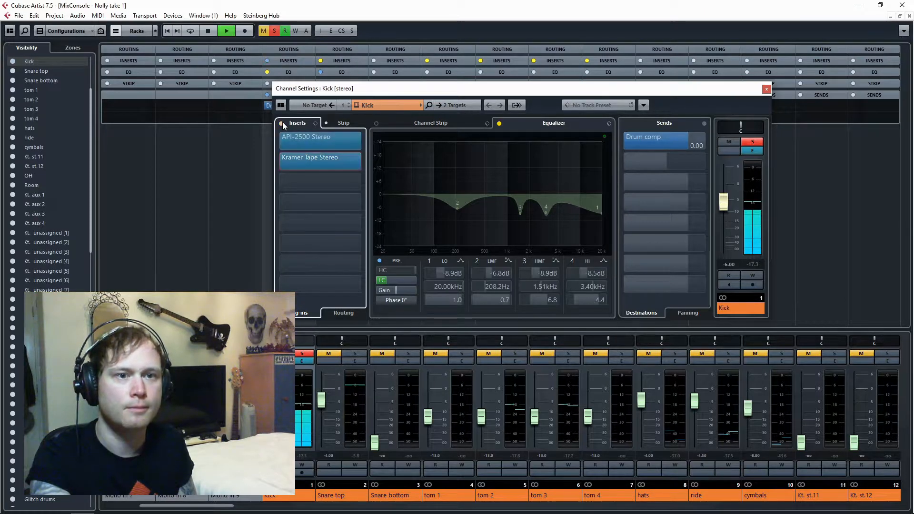
key(space)
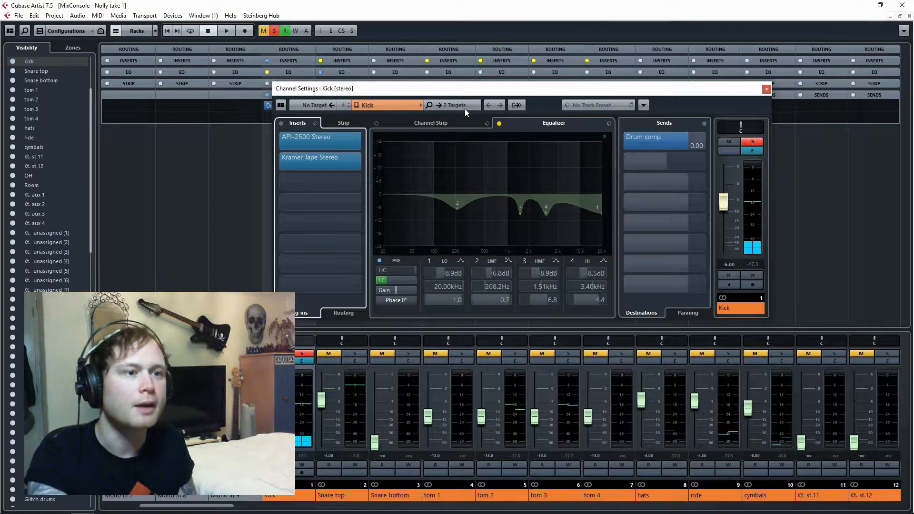
Inspect the Kick channel's EQ curve, compare the kick with the equalizer bypassed and active during playback, and leave the equalizer active.
click(499, 124)
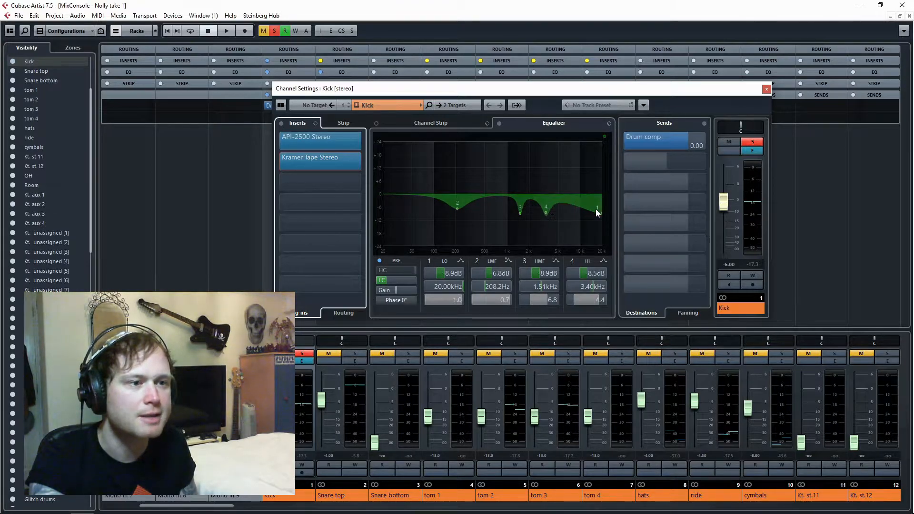
click(499, 124)
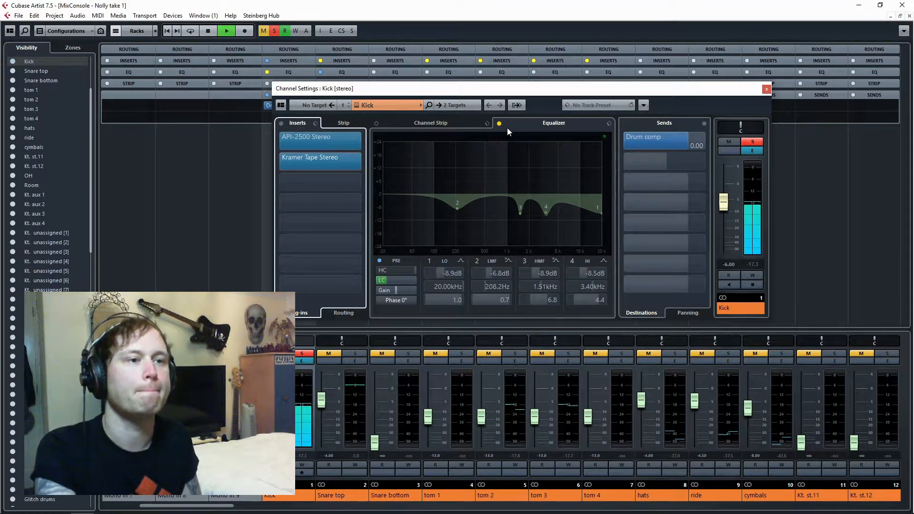
key(space)
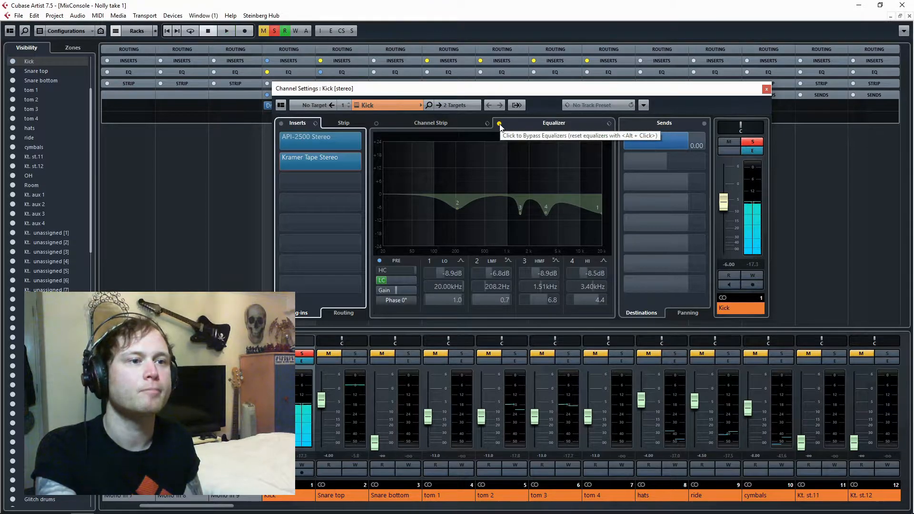
click(500, 124)
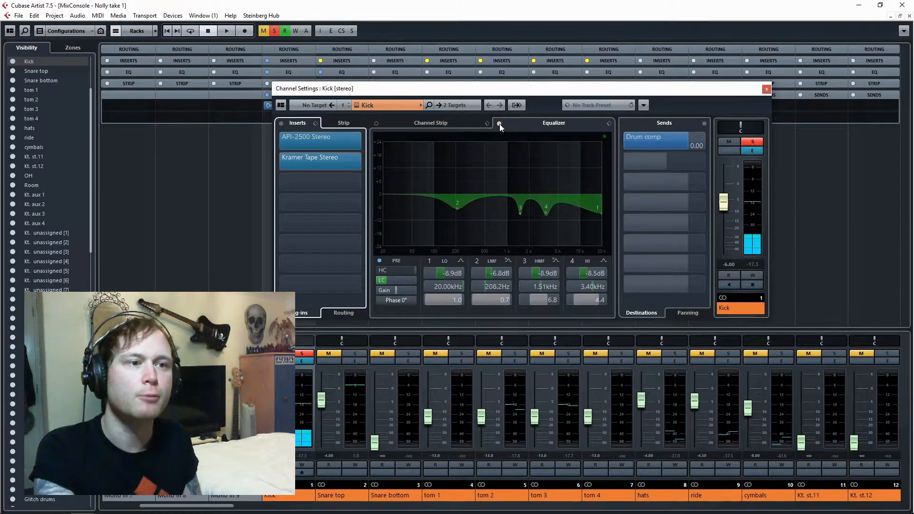
key(space)
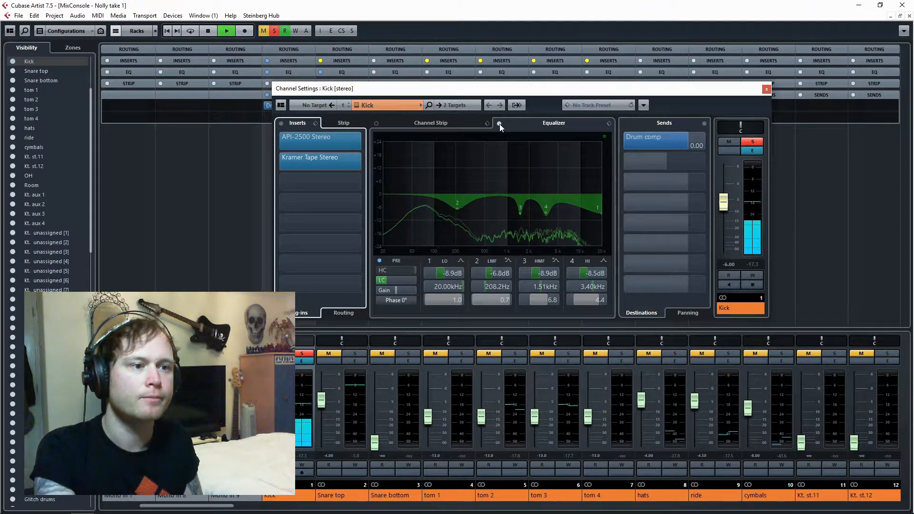
click(500, 124)
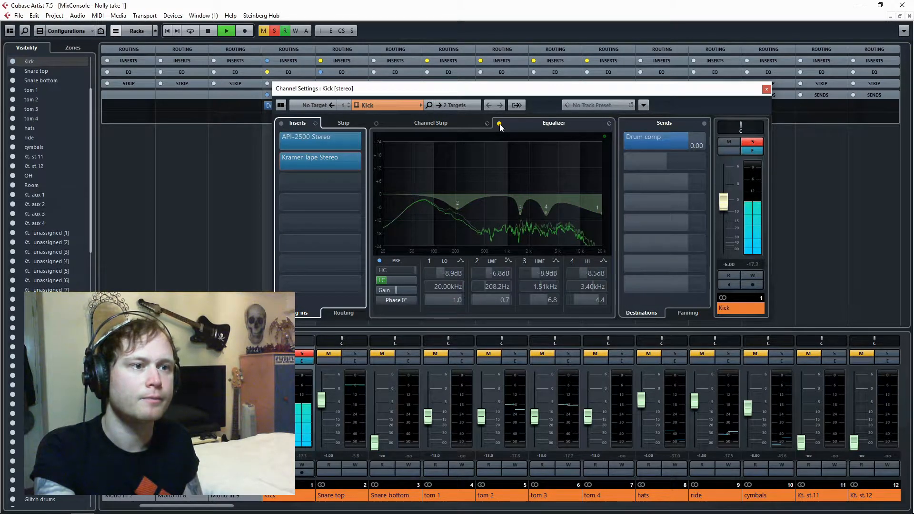
click(499, 124)
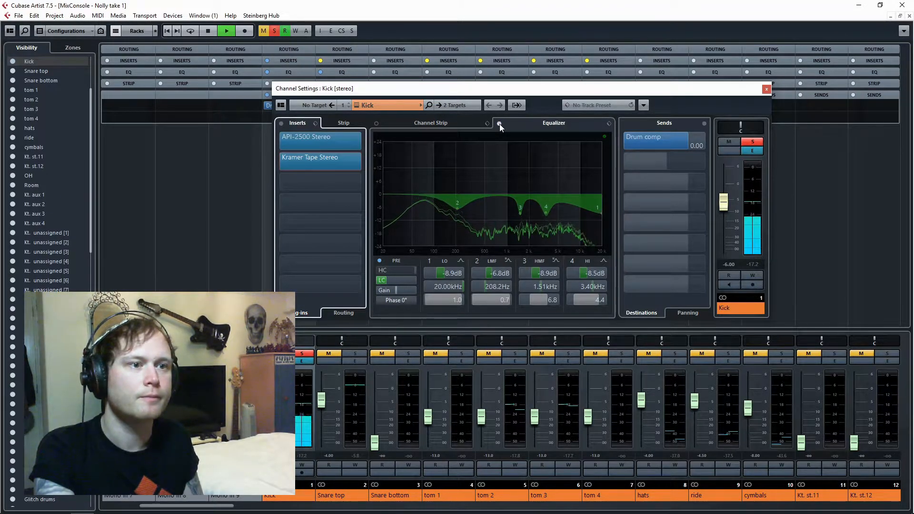
click(499, 124)
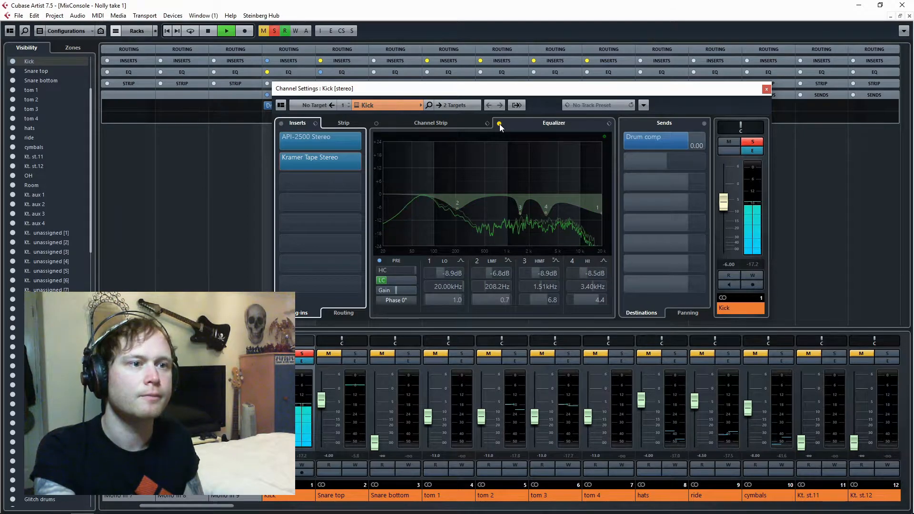
click(500, 124)
key(space)
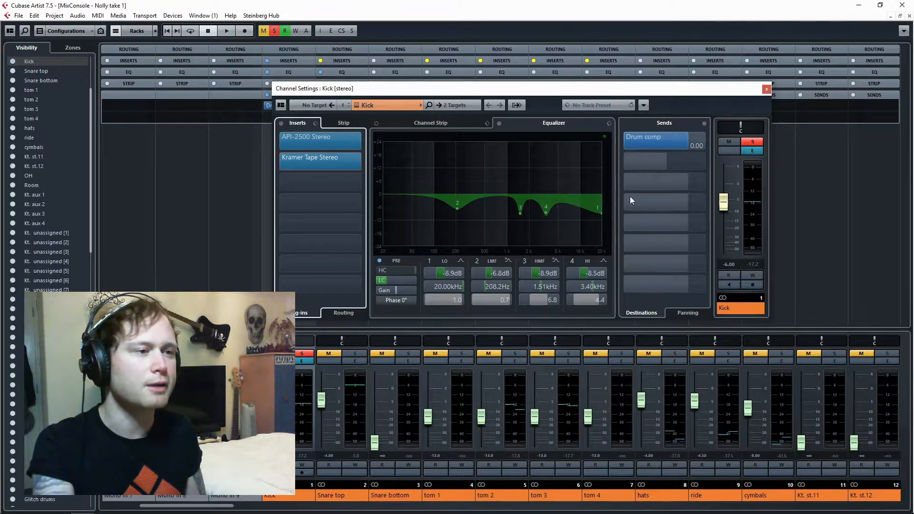
Examine the Kick channel's Drum comp send, including its on/off state and destination list, keeping Drum comp selected, and close the channel settings.
click(766, 89)
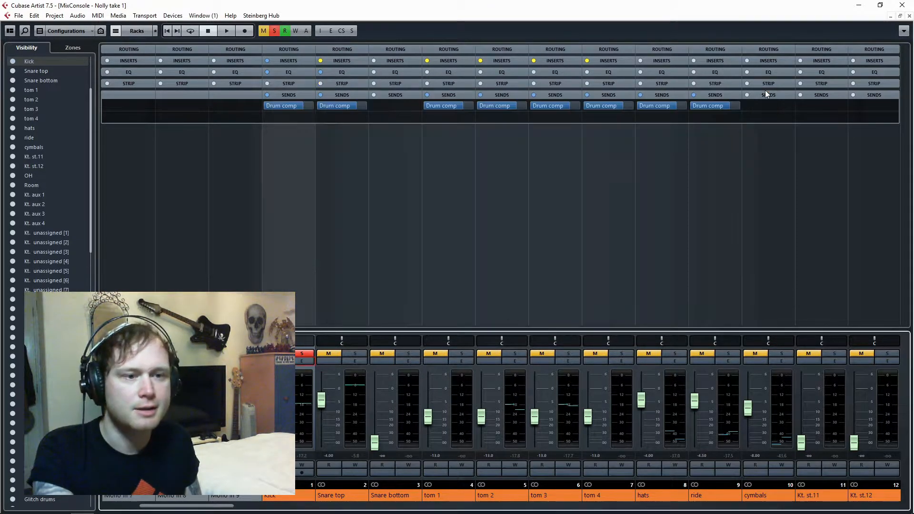
click(307, 361)
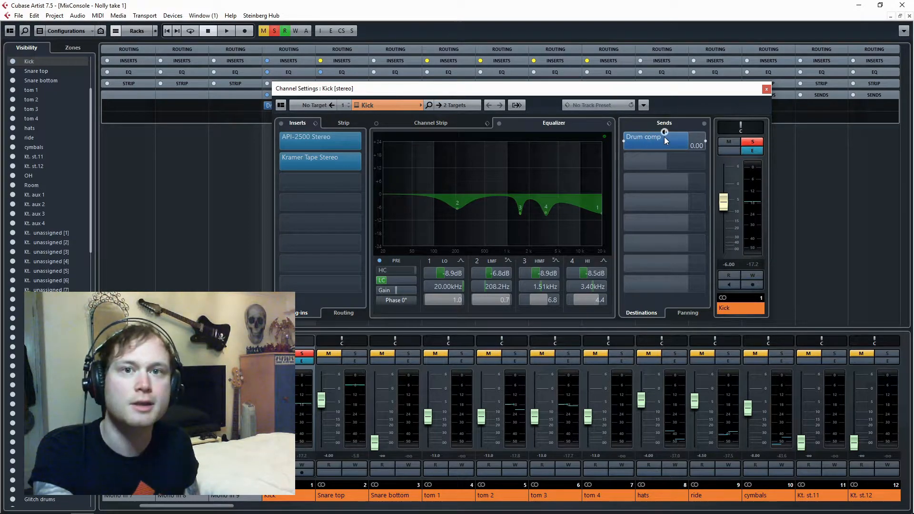
click(624, 142)
click(623, 141)
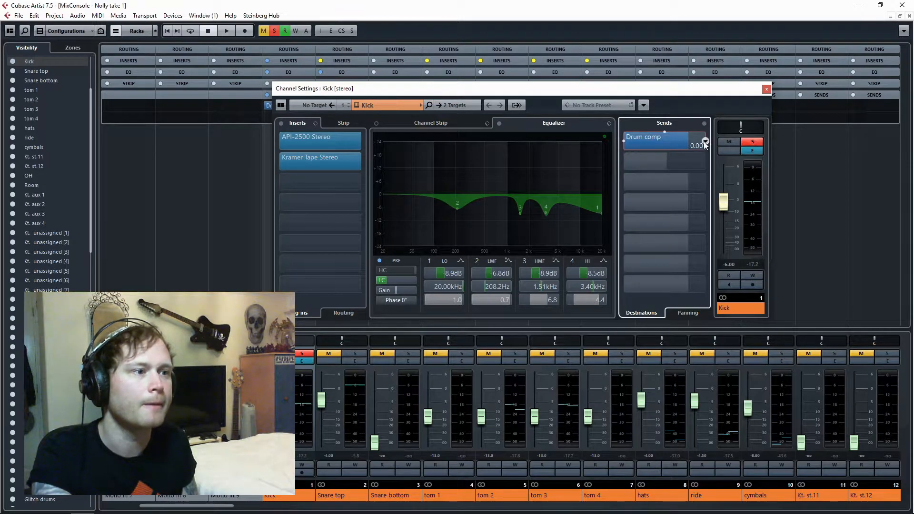
click(705, 142)
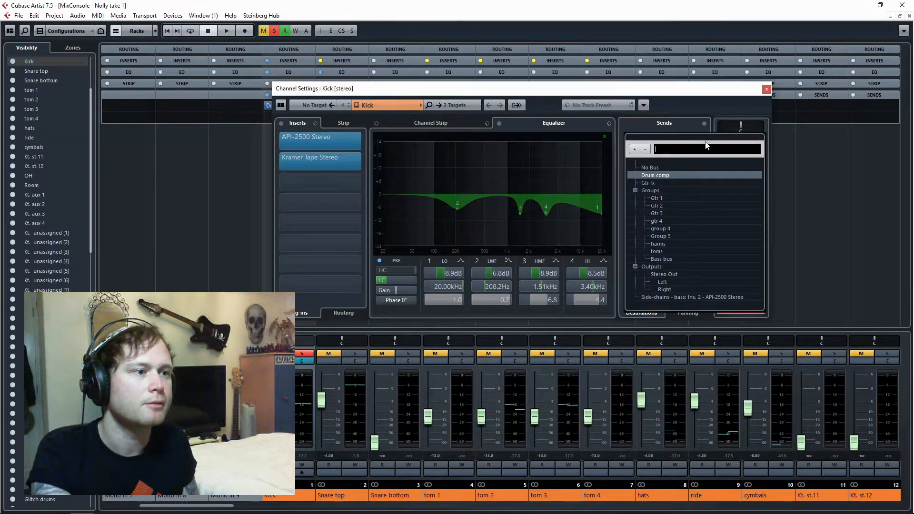
click(660, 175)
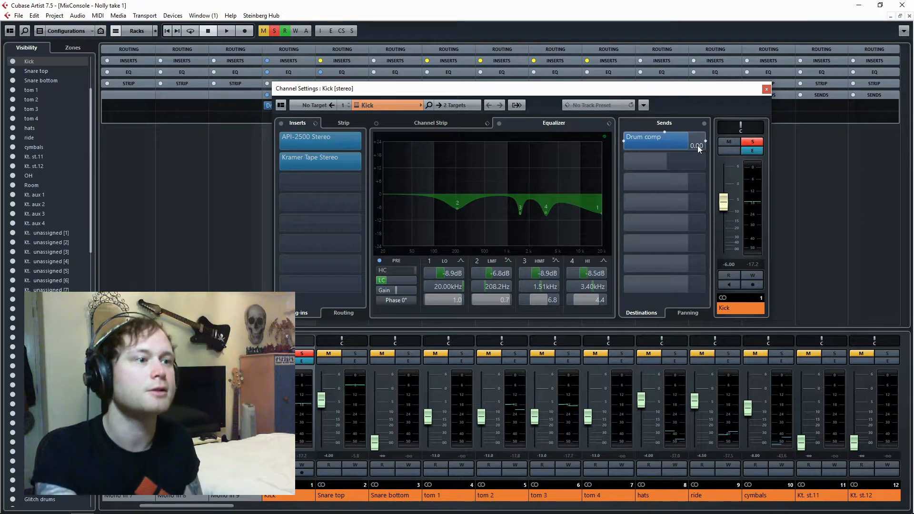
click(768, 89)
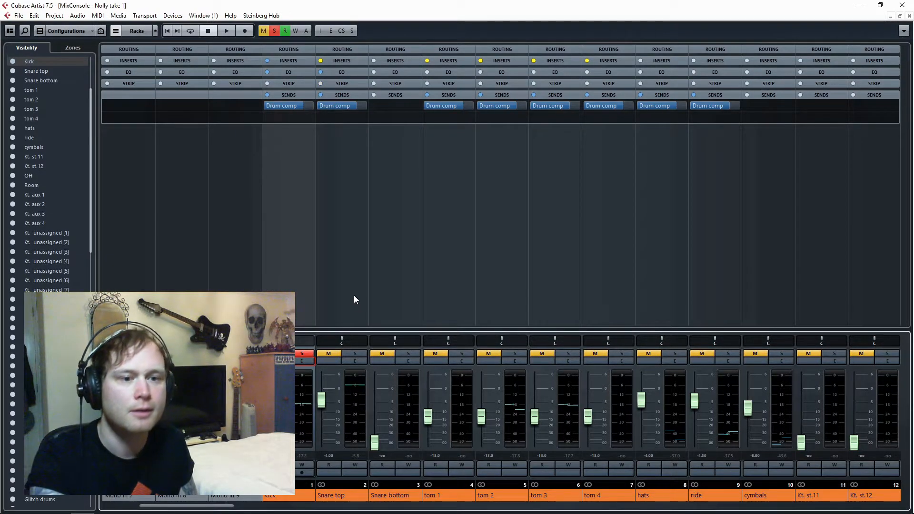
Solo Snare top instead of Kick and show the snare page of the GGD P4 Kit in Kontakt to review its channel outputs.
click(310, 352)
click(357, 353)
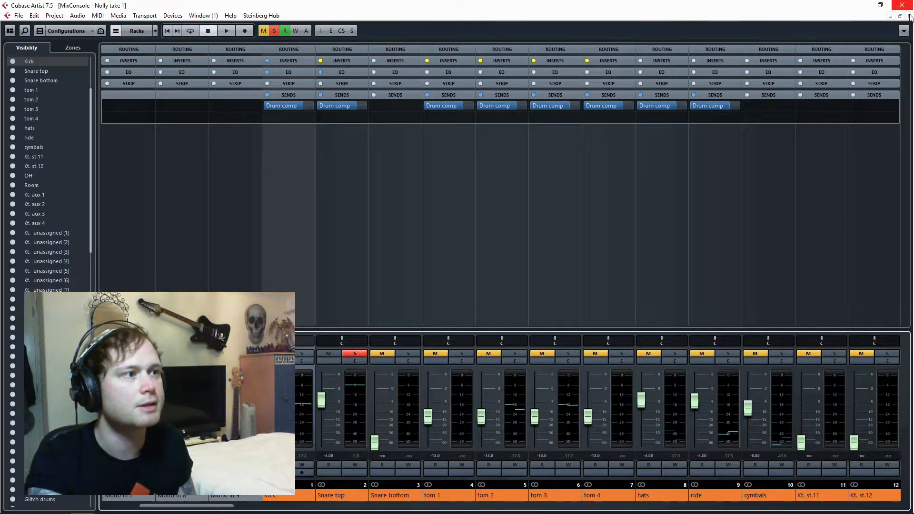
click(895, 5)
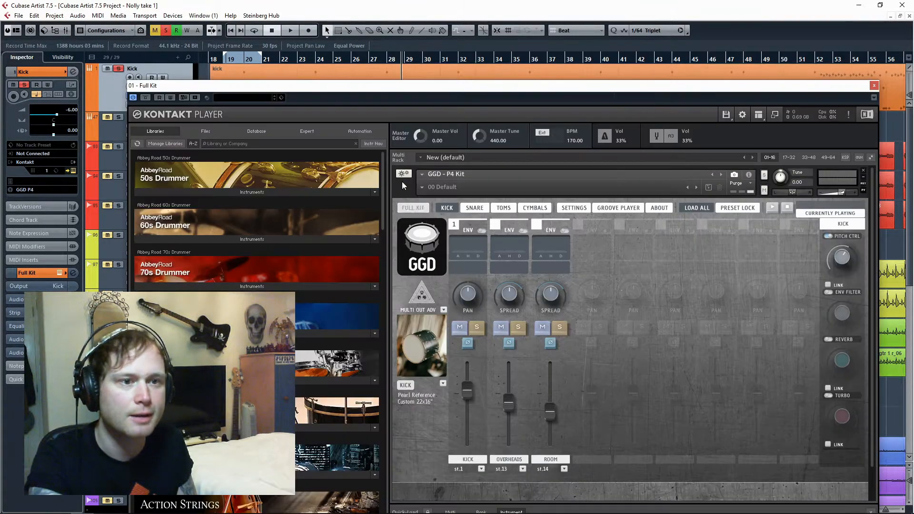
click(479, 209)
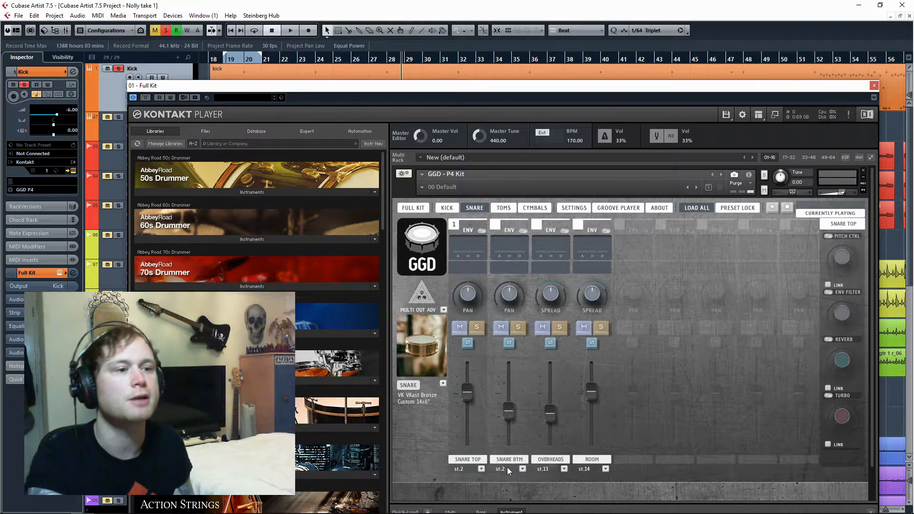
Return to the MixConsole, open the Snare top channel's settings and bypass its equalizer.
click(83, 81)
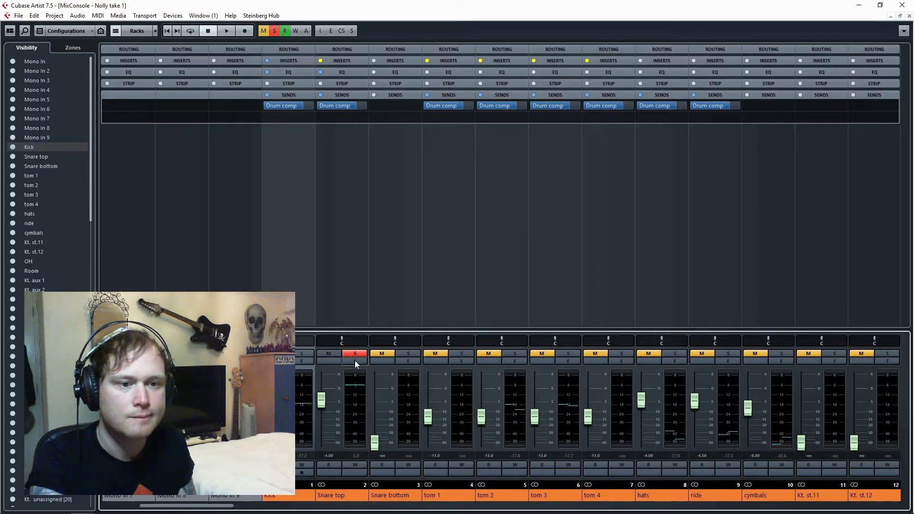
click(356, 362)
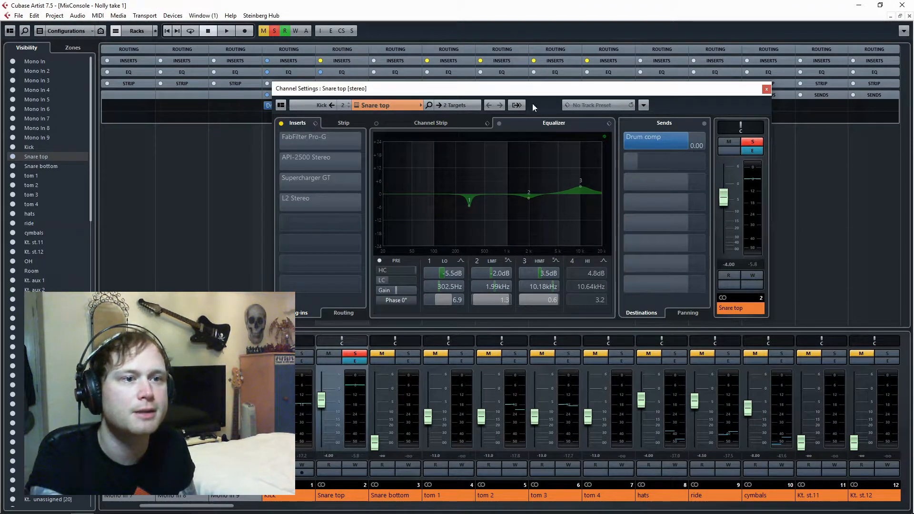
click(499, 124)
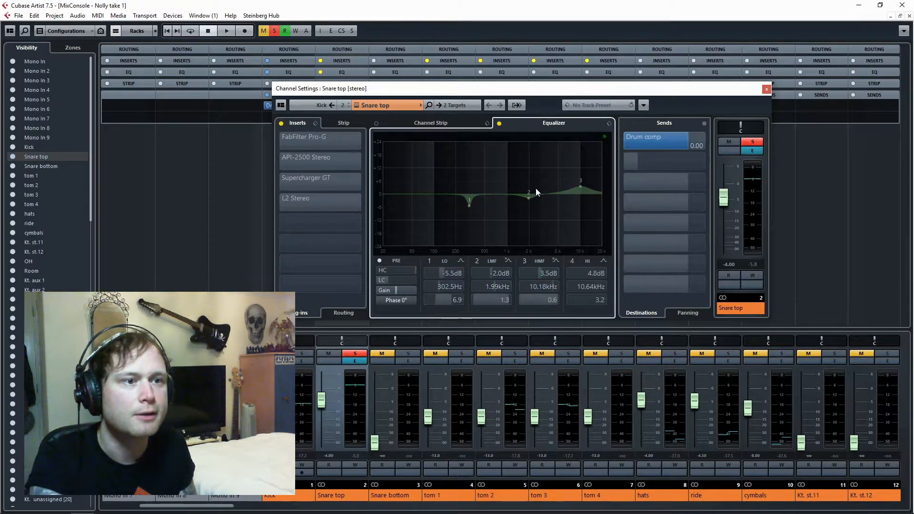
Reactivate Snare top's FabFilter Pro-G insert, inspect its gate settings including the expert side-chain section, and close the plug-in.
click(299, 142)
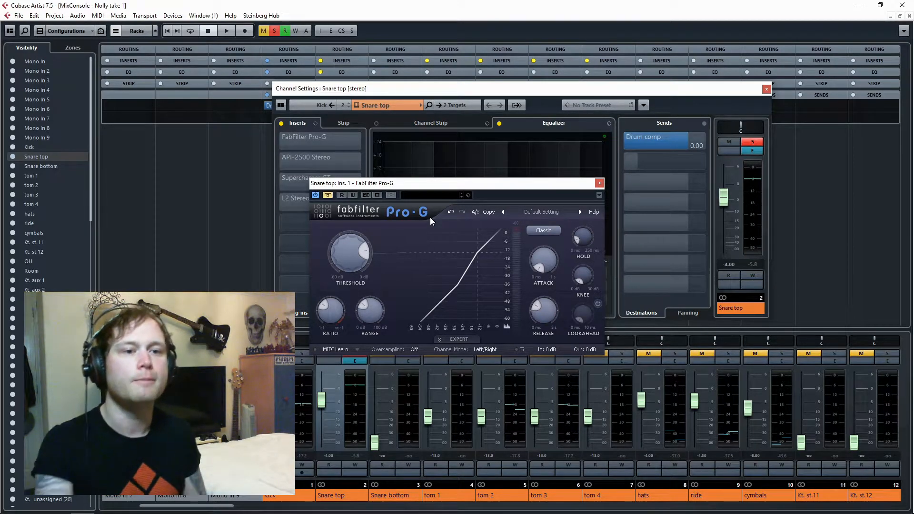
click(327, 195)
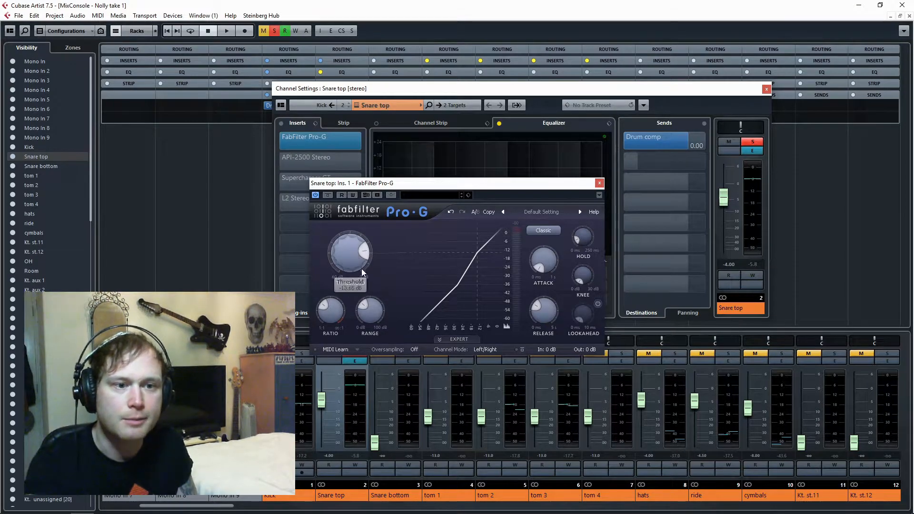
click(461, 338)
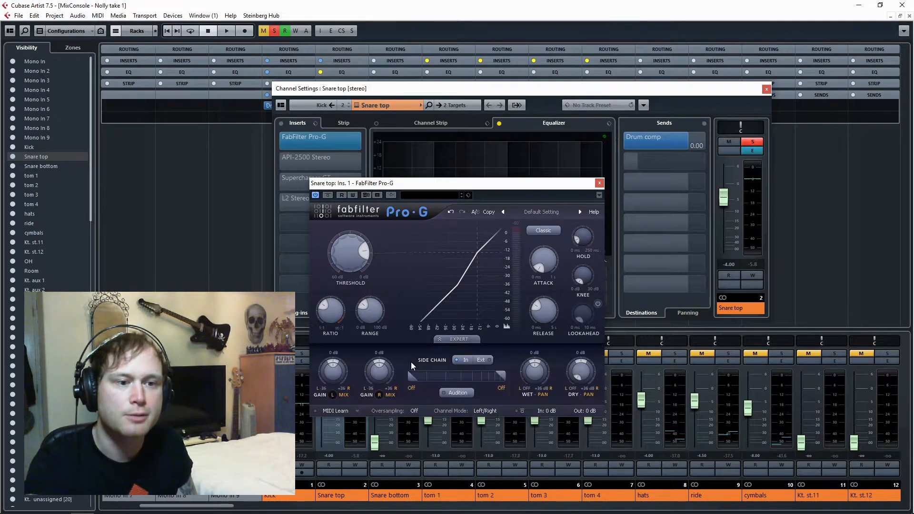
click(455, 338)
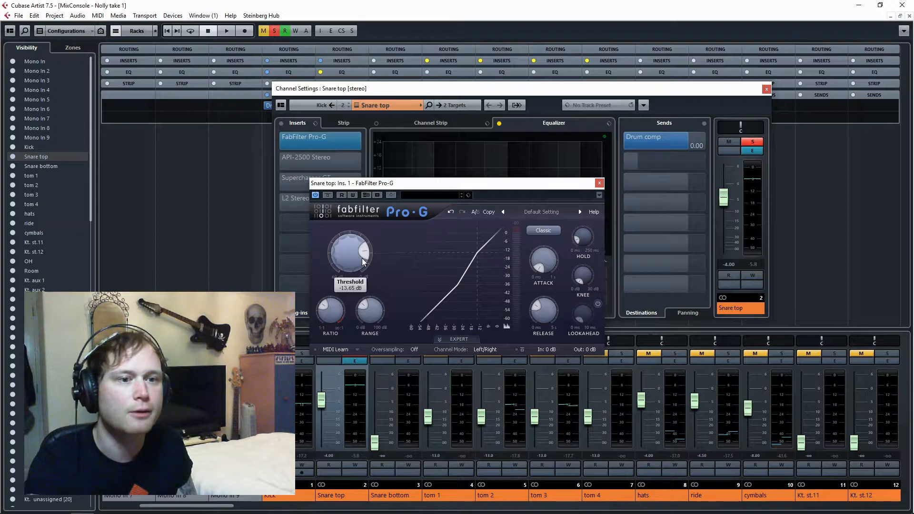
click(600, 183)
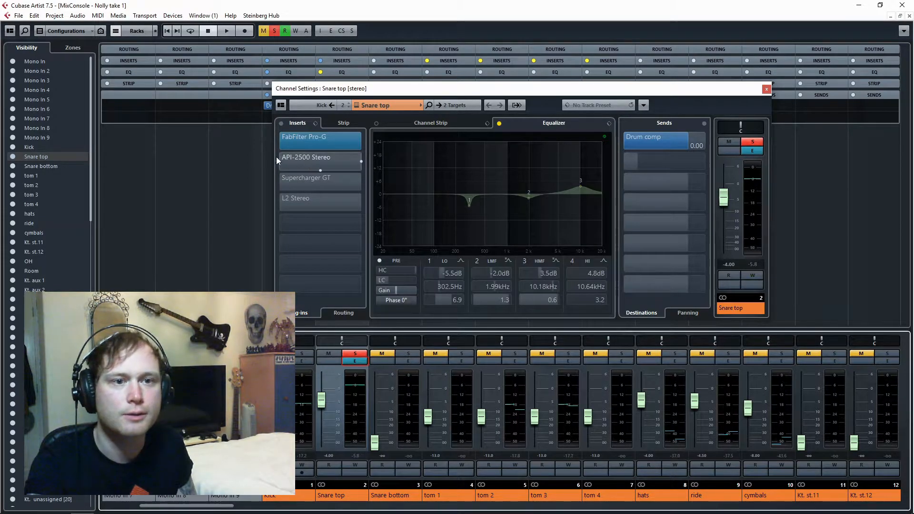
Reactivate Snare top's API-2500 Stereo insert, inspect its compressor settings, toggle its Analog switch and close the plug-in.
click(301, 165)
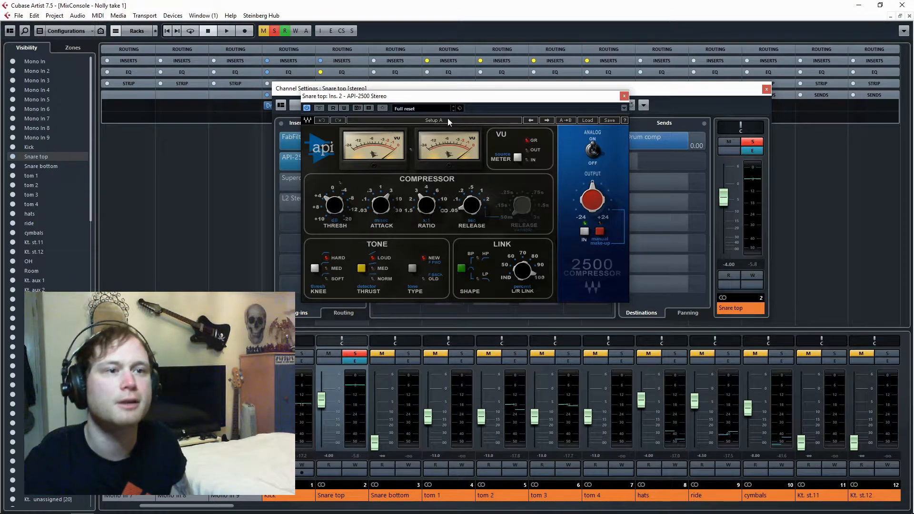
drag(455, 96, 487, 94)
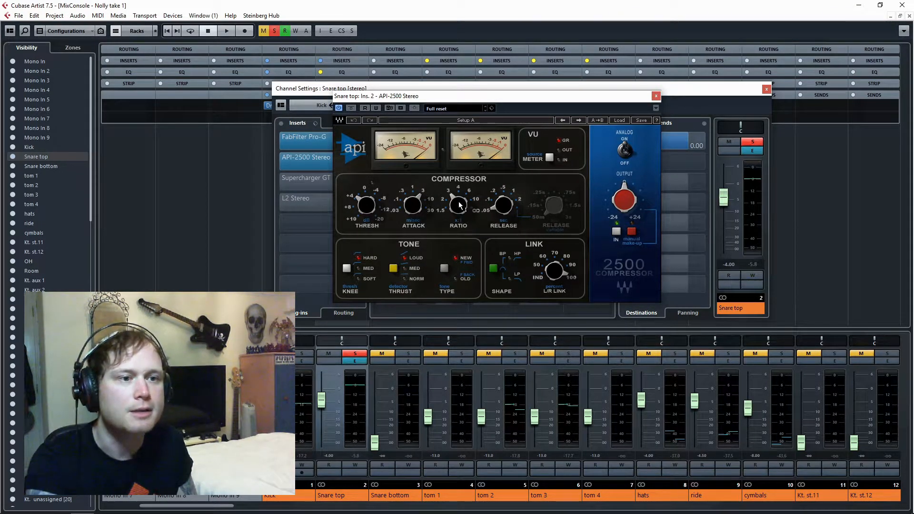
click(627, 152)
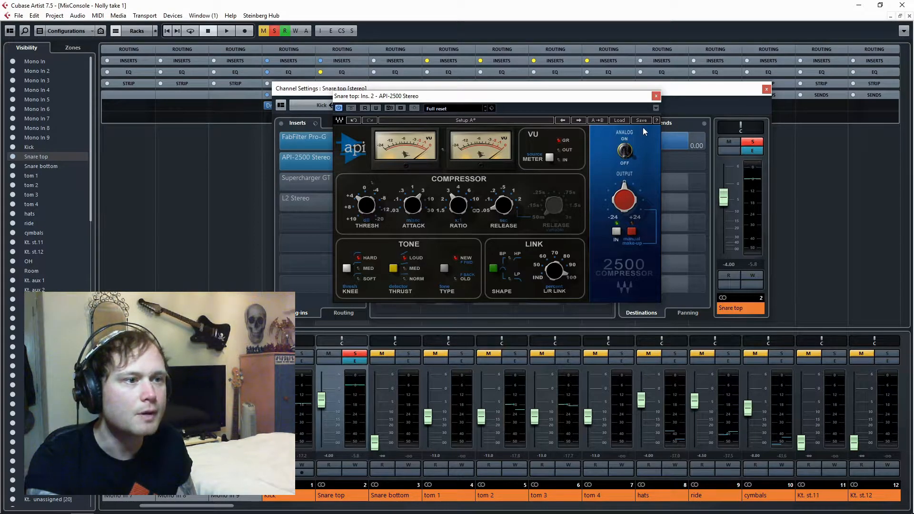
click(657, 96)
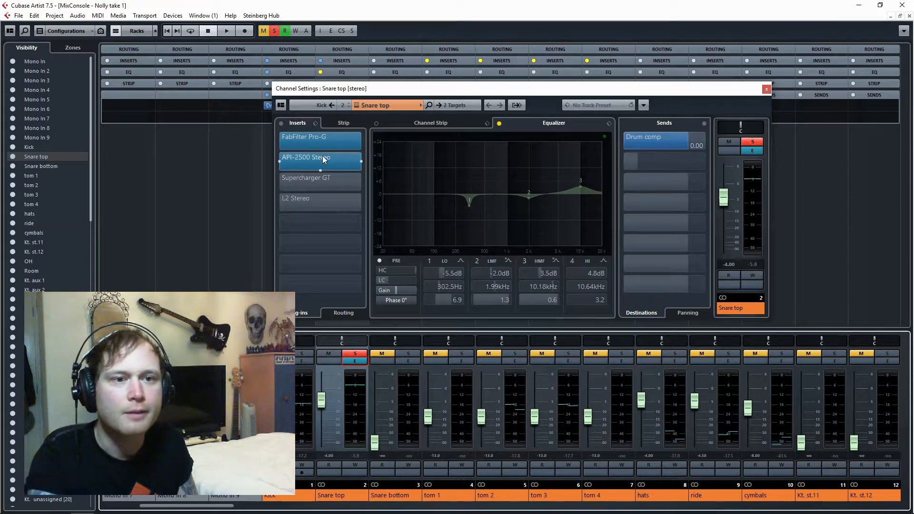
Reactivate Snare top's Supercharger GT insert, inspect its compressor settings, and close the plug-in.
click(280, 182)
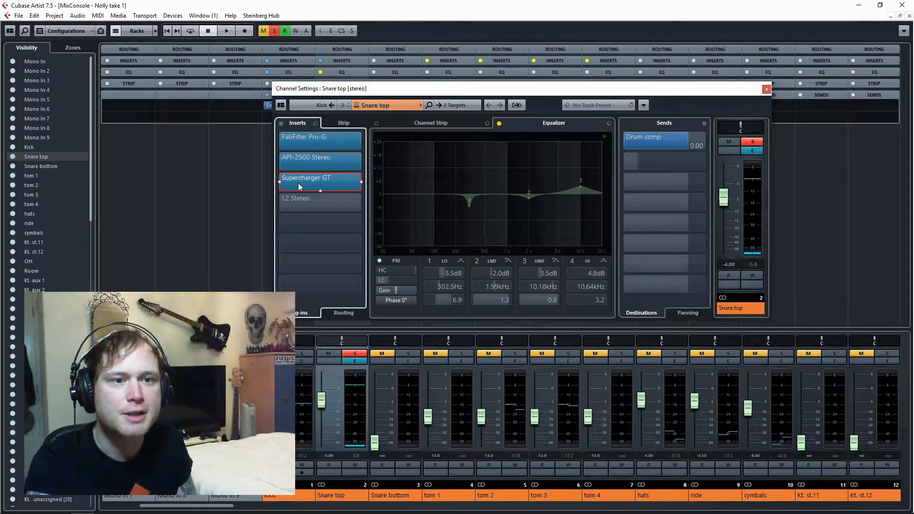
click(298, 183)
drag(461, 184, 505, 118)
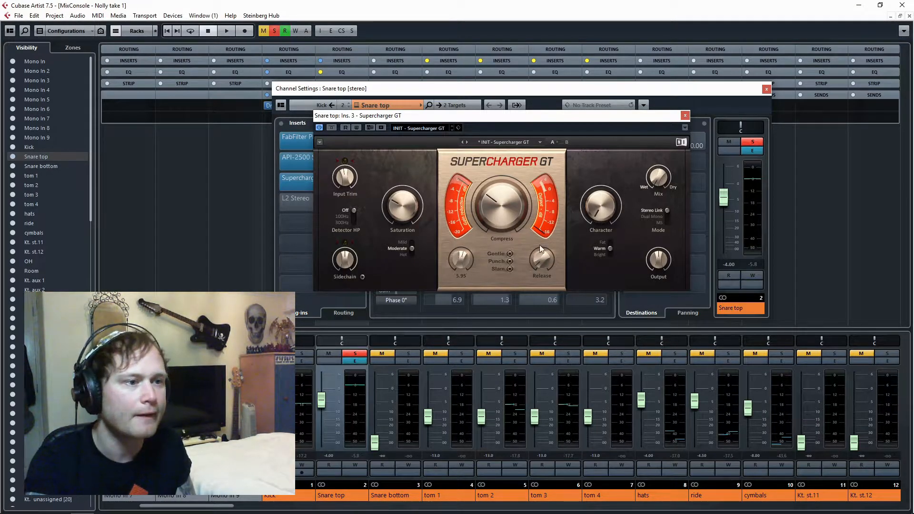
mouse_move(486, 200)
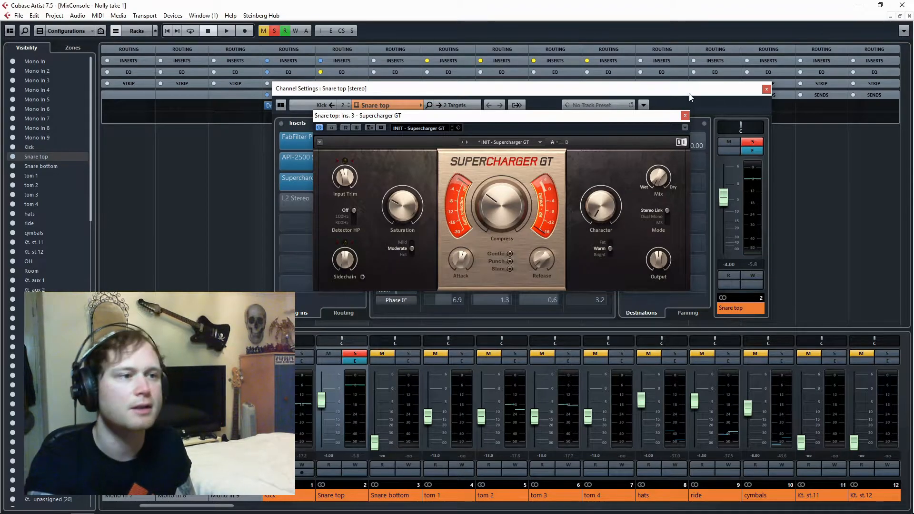
click(684, 116)
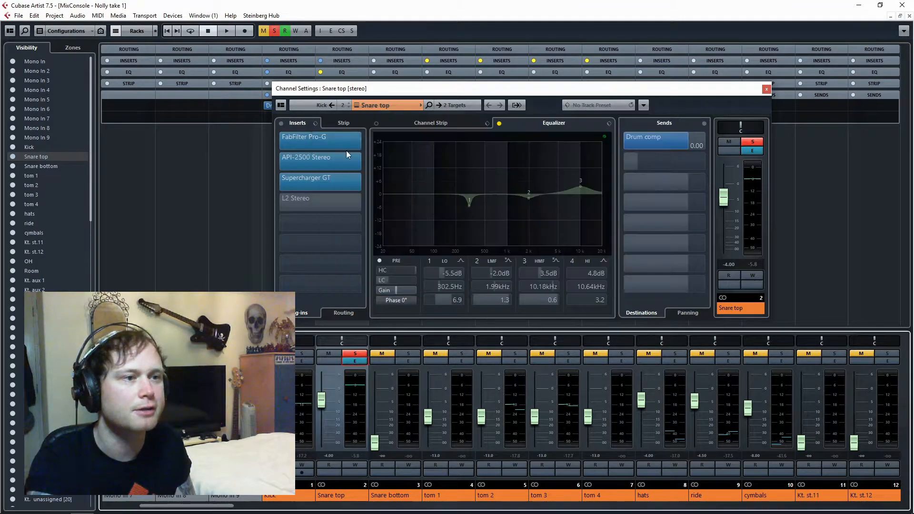
Audition the snare with Supercharger GT bypassed, switch the insert back on during playback to compare, and stop.
click(280, 182)
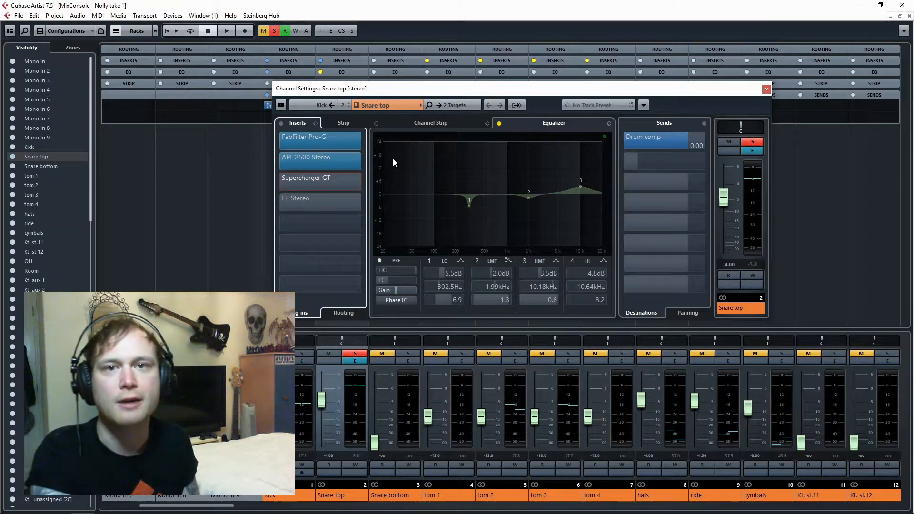
key(space)
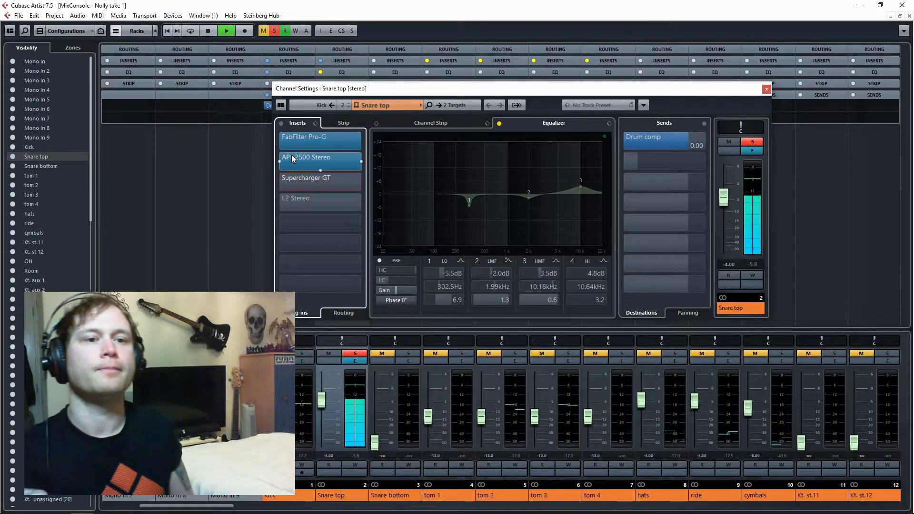
click(280, 182)
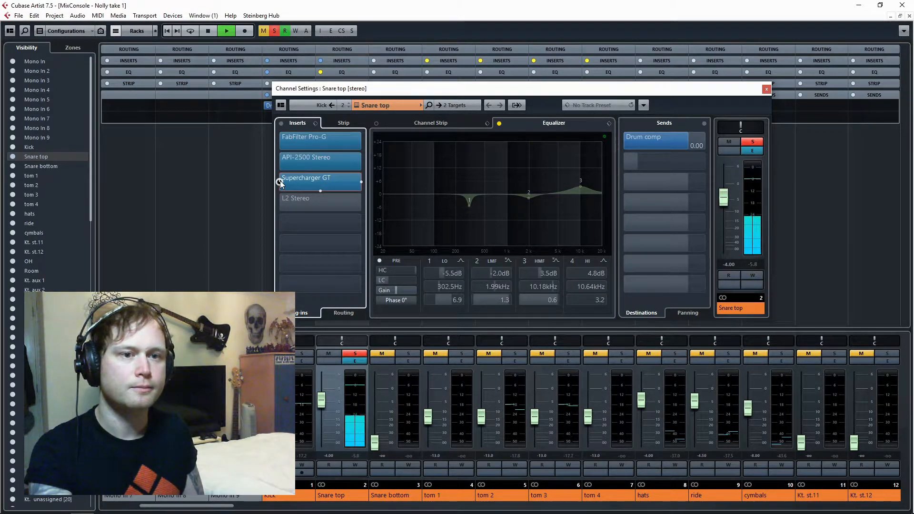
key(space)
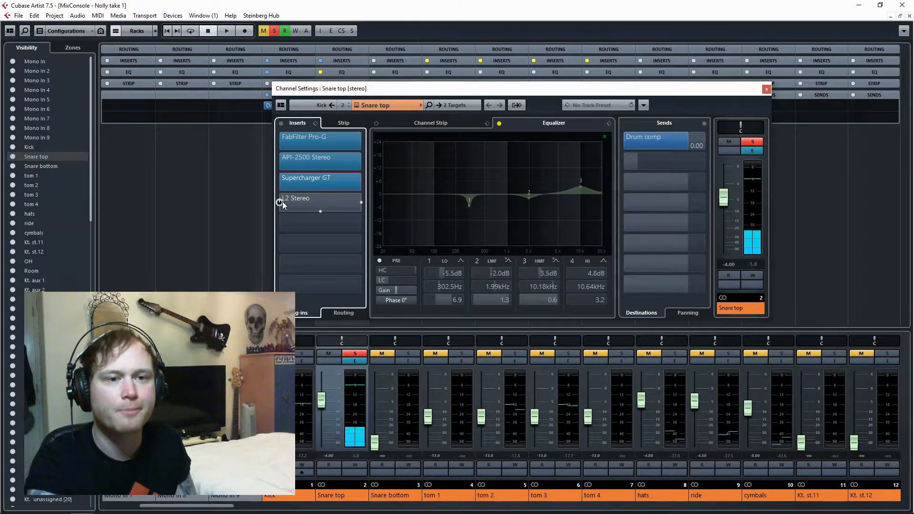
Reactivate Snare top's L2 Stereo insert, inspect its limiter settings, and close the plug-in.
click(293, 200)
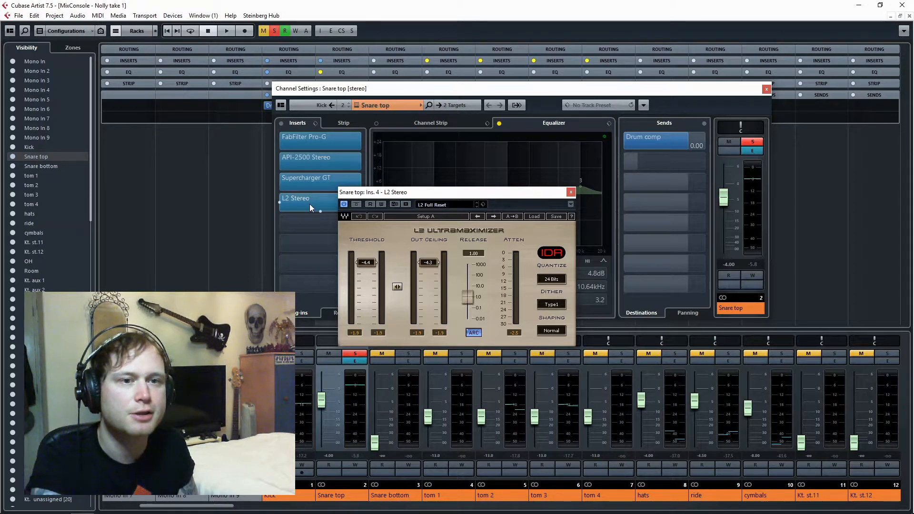
click(571, 193)
Play the snare with all Snare top inserts bypassed, reactivate them, and play it again to compare the processing.
click(281, 123)
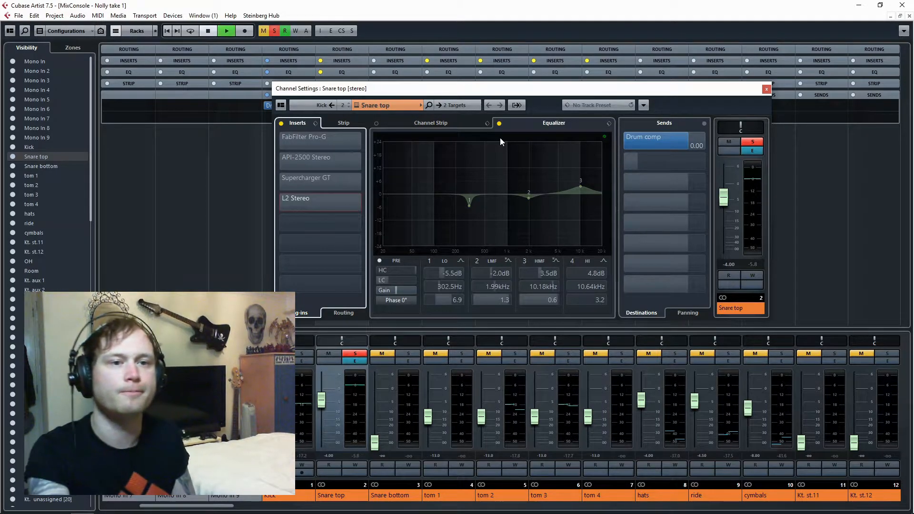
key(space)
key(space)
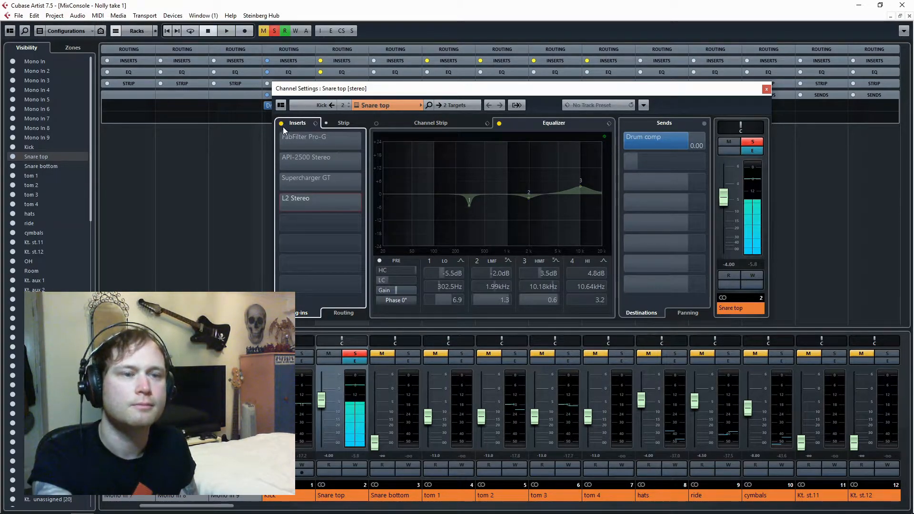
click(282, 124)
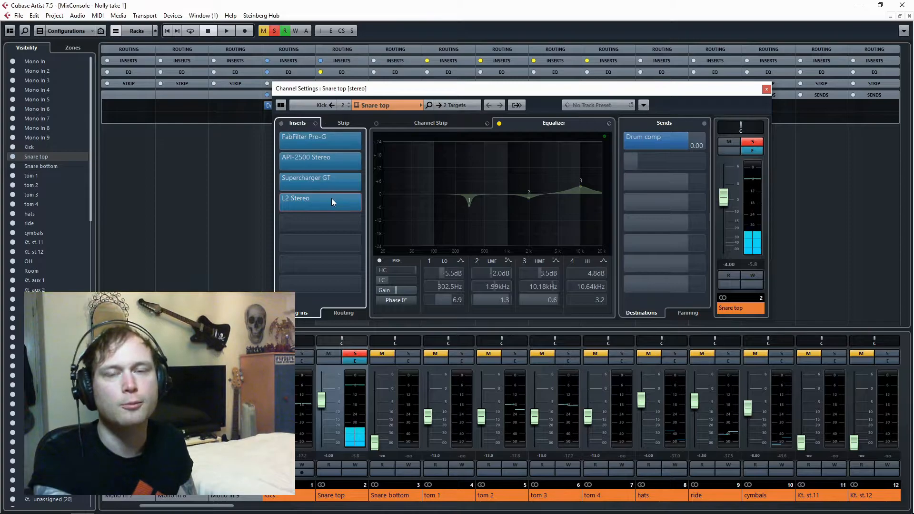
key(space)
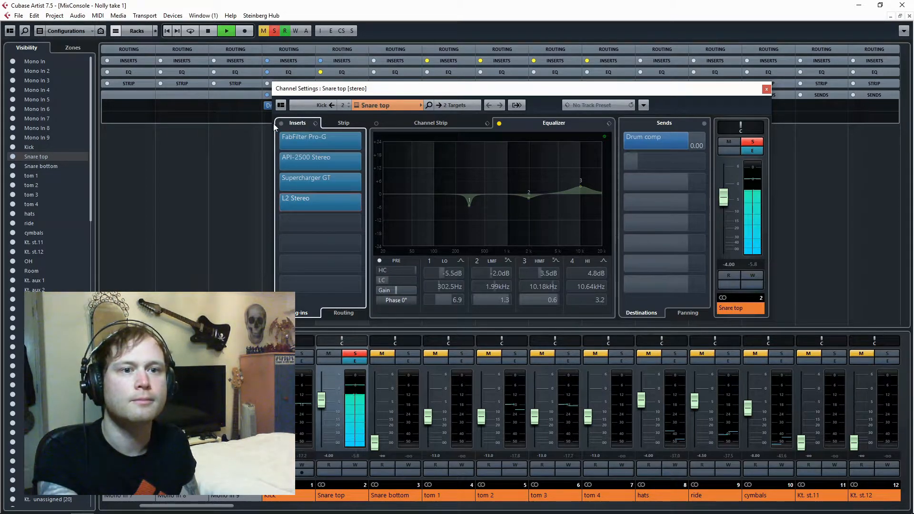
key(space)
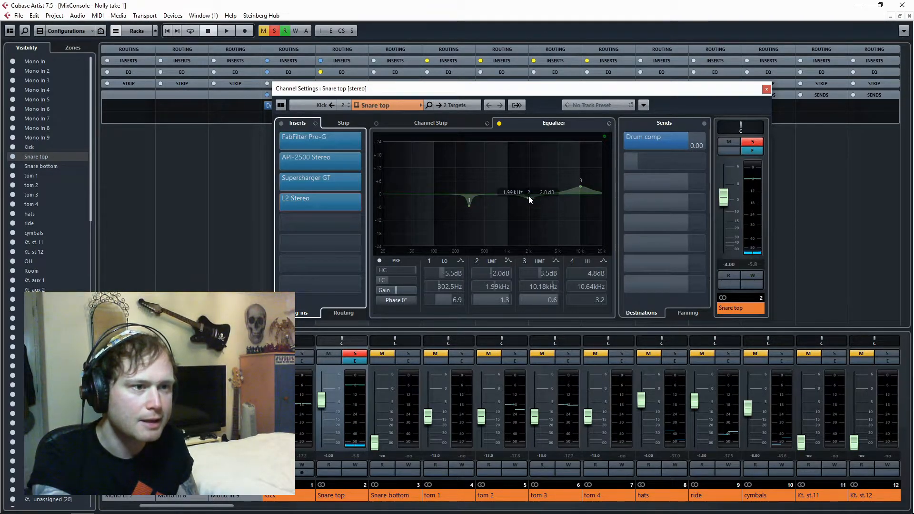
Inspect Snare top's equalizer bands, activate the equalizer, and play the snare briefly with it engaged.
mouse_move(580, 187)
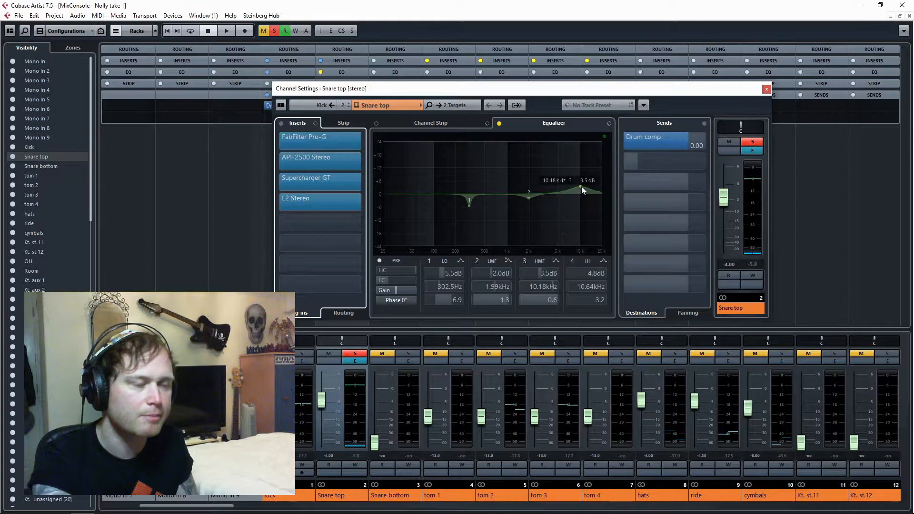
click(498, 124)
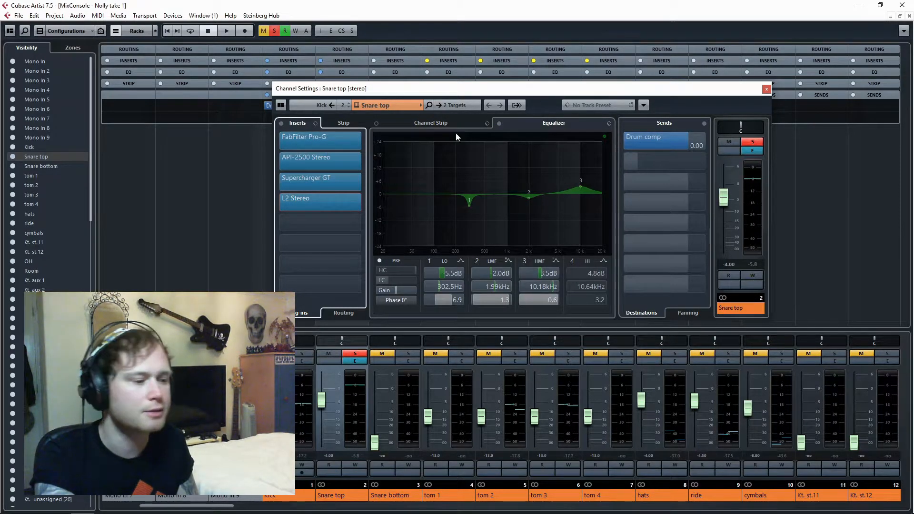
key(space)
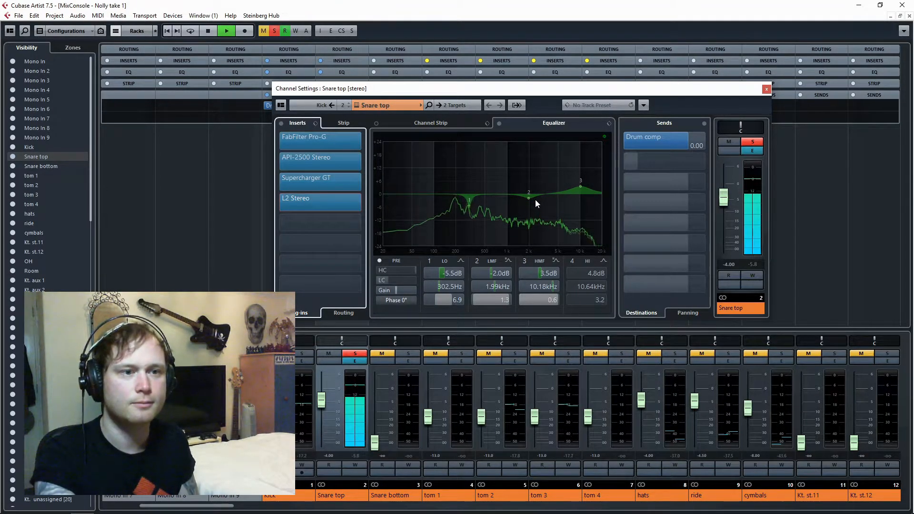
key(space)
Bypass Snare top's inserts and equalizer, play the unprocessed snare briefly, and reactivate only the inserts.
click(281, 123)
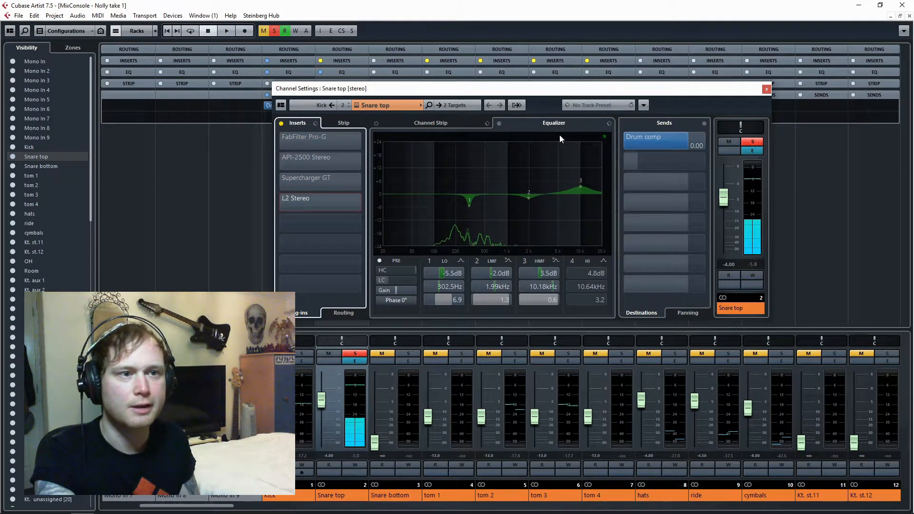
click(499, 123)
key(space)
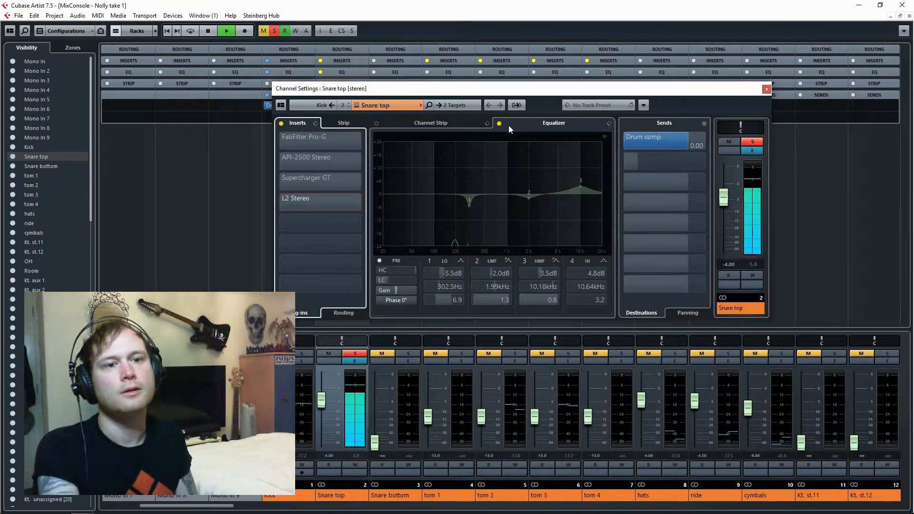
key(space)
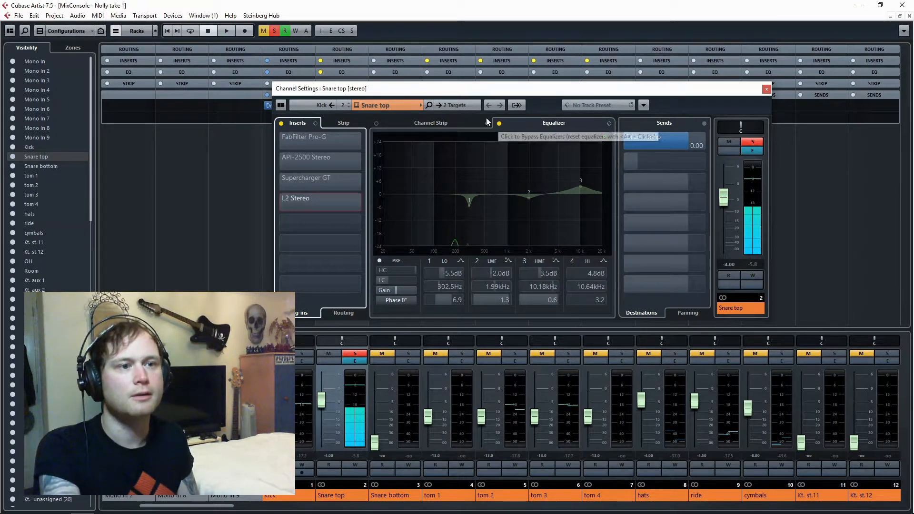
click(281, 123)
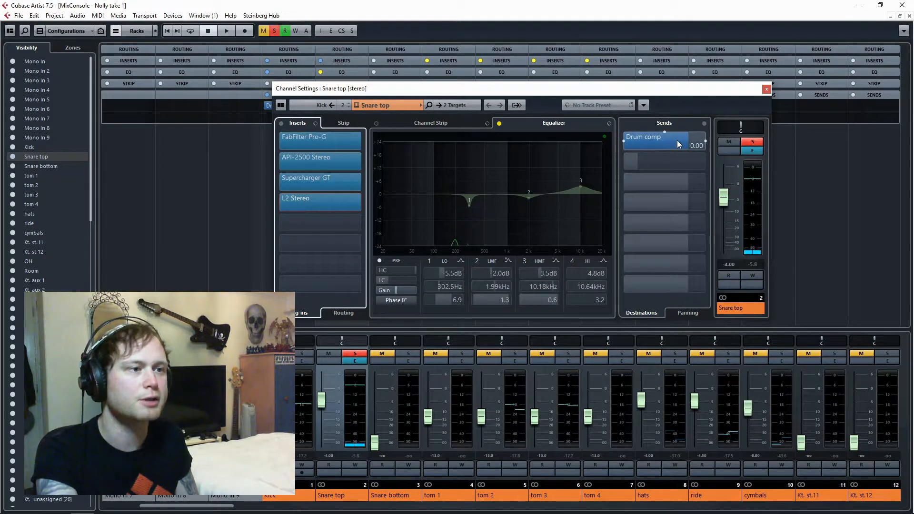
Review Snare top's send destinations, keep the first send on Drum comp, and close the channel settings.
click(708, 140)
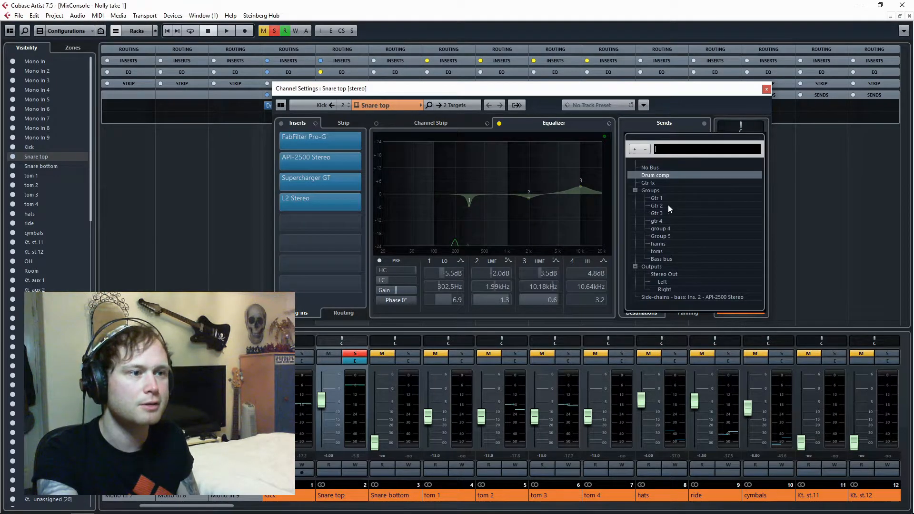
click(662, 175)
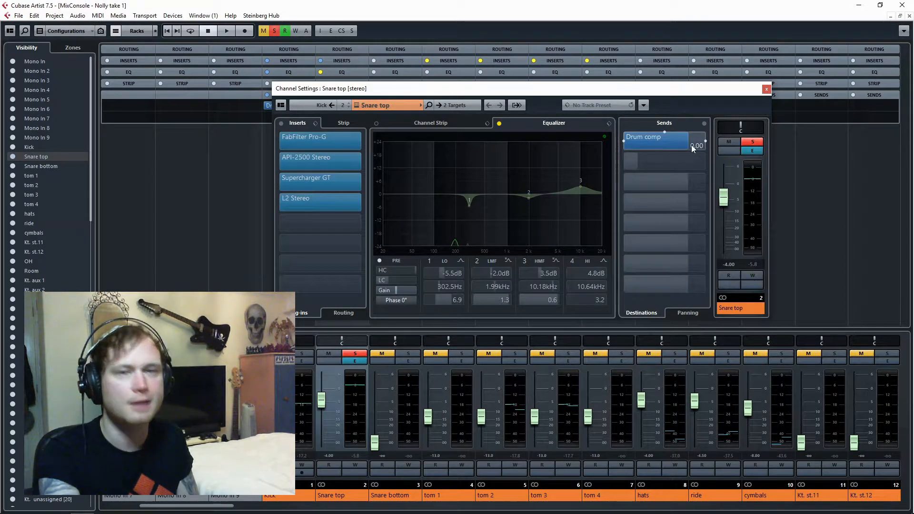
click(767, 90)
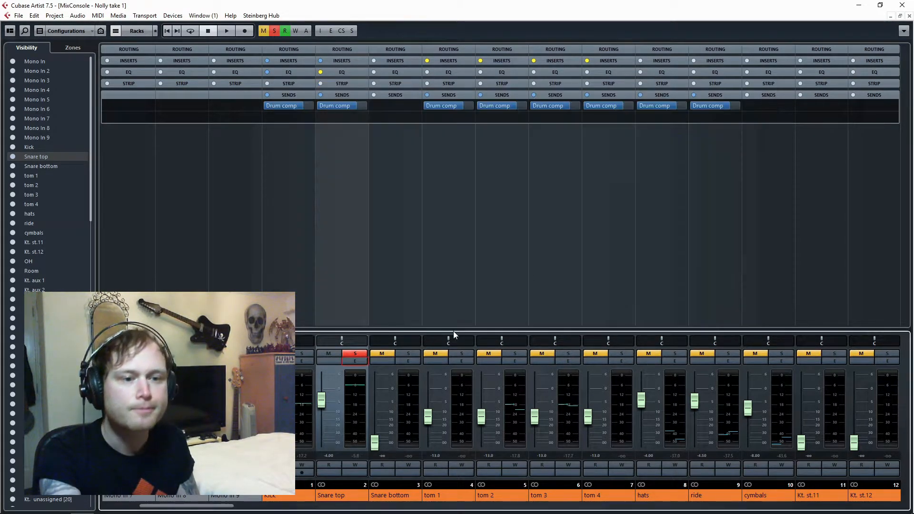
Unsolo Snare top and lower the tom 1 fader all the way to minus infinity.
click(362, 354)
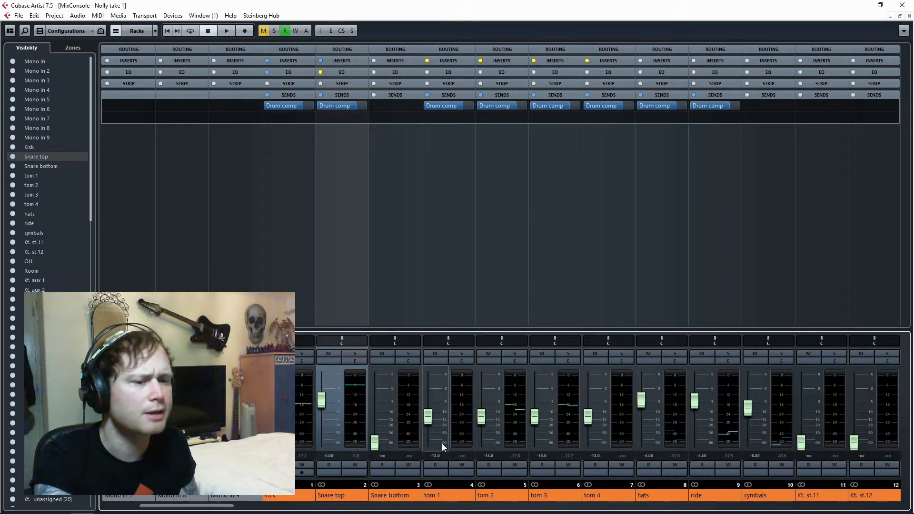
drag(429, 421, 428, 493)
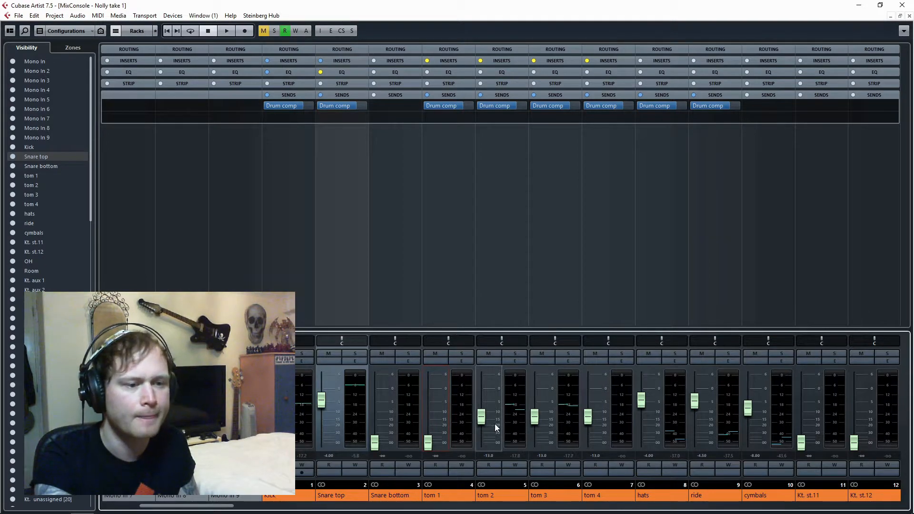
Open tom 2's channel settings and review its output routing, keeping it on the toms group.
click(514, 360)
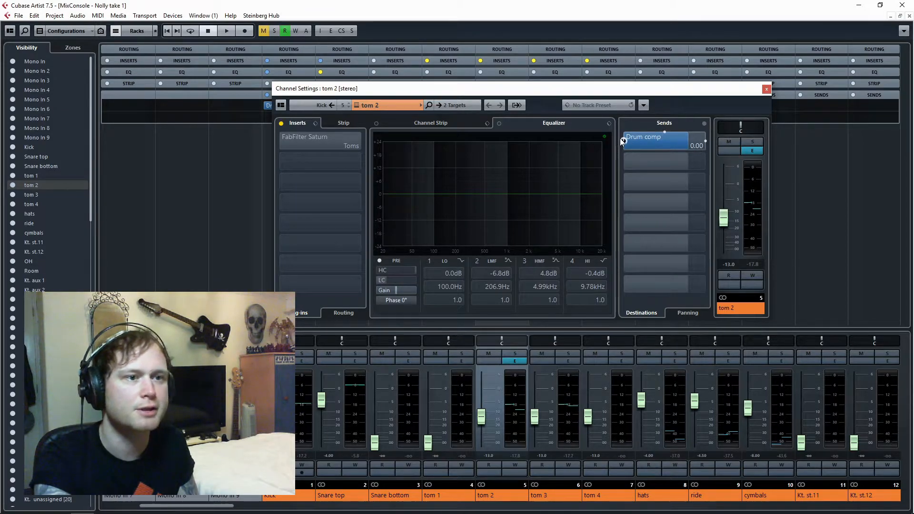
click(461, 106)
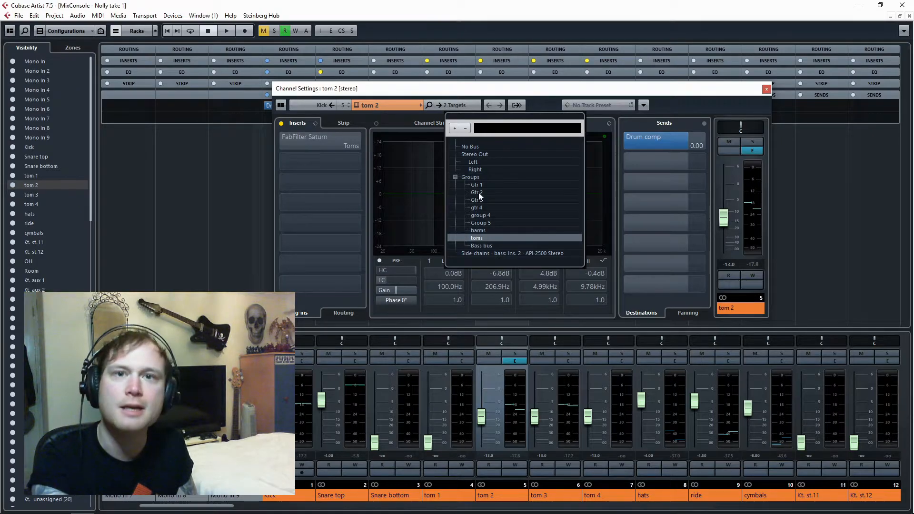
click(487, 236)
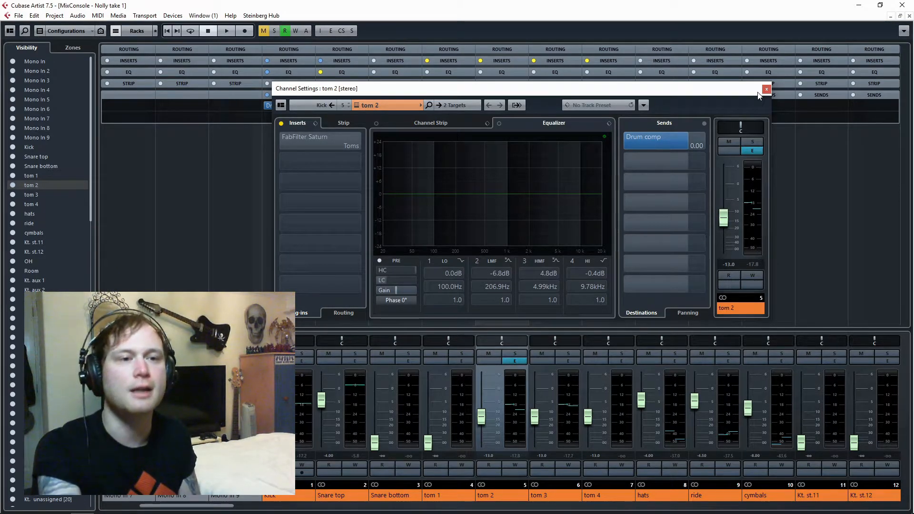
Reactivate tom 2's inserts and open FabFilter Saturn with the Toms preset.
click(281, 124)
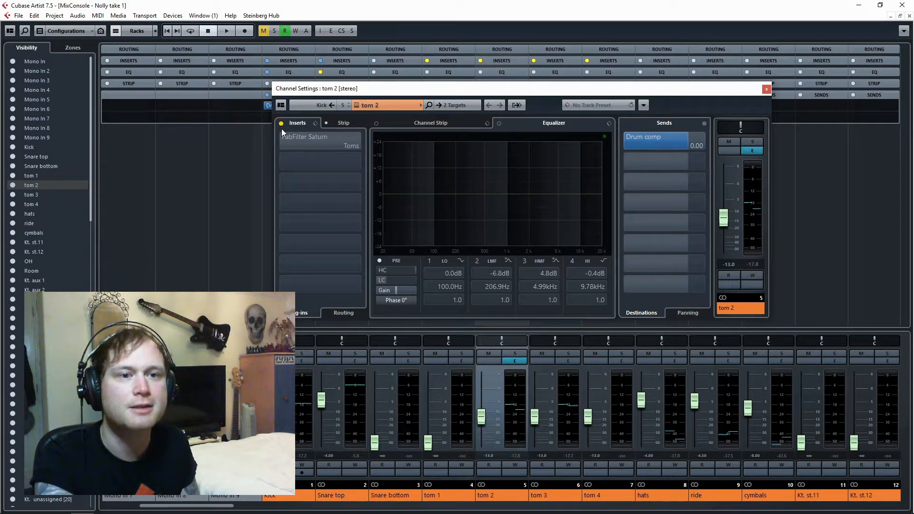
click(280, 142)
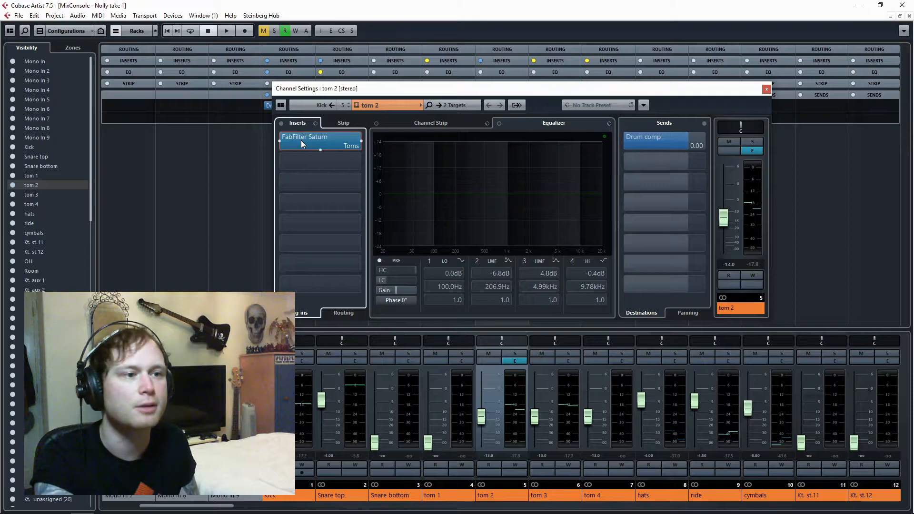
click(301, 140)
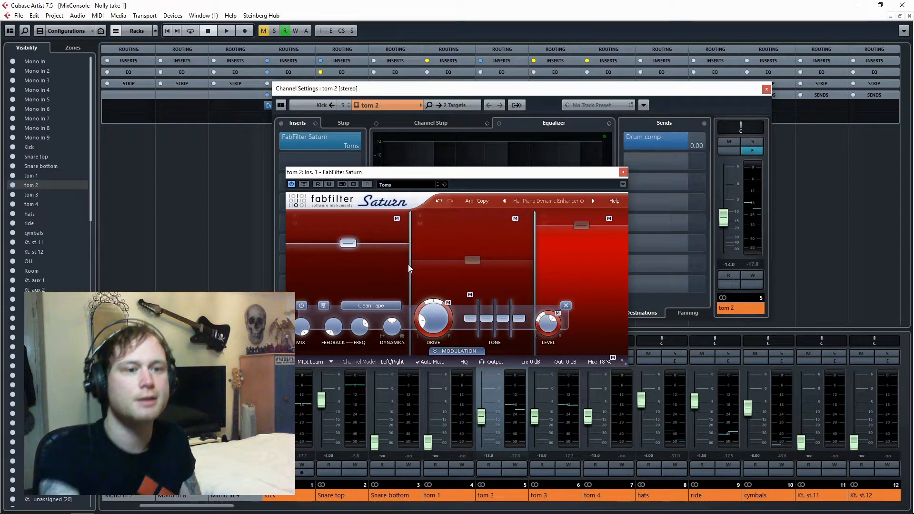
Shift both Saturn band crossovers slightly lower, select band 2 to show its Warm Tube settings, and bypass the plug-in.
drag(410, 268, 408, 269)
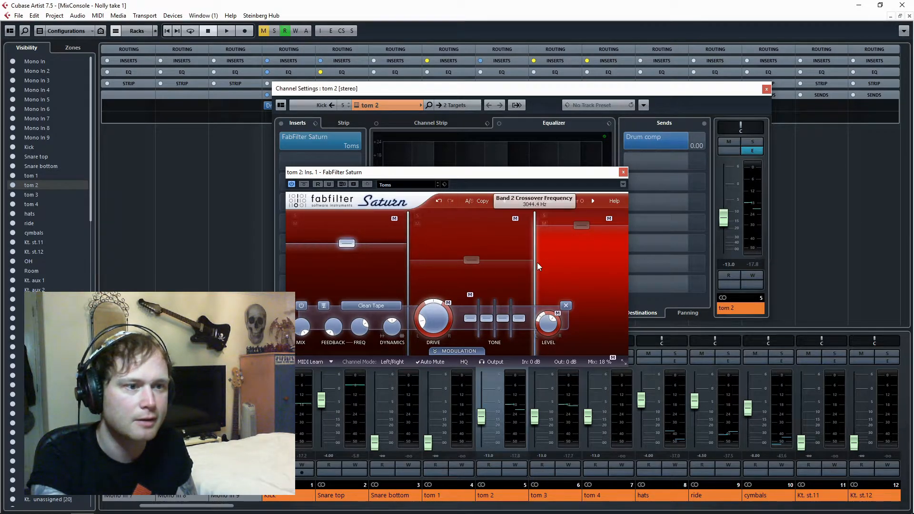
drag(535, 263, 532, 265)
drag(477, 264, 477, 266)
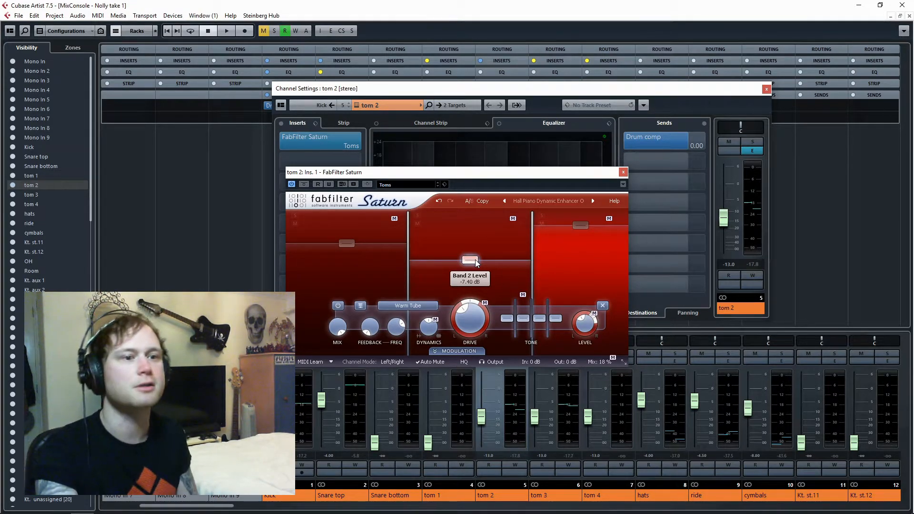
click(304, 185)
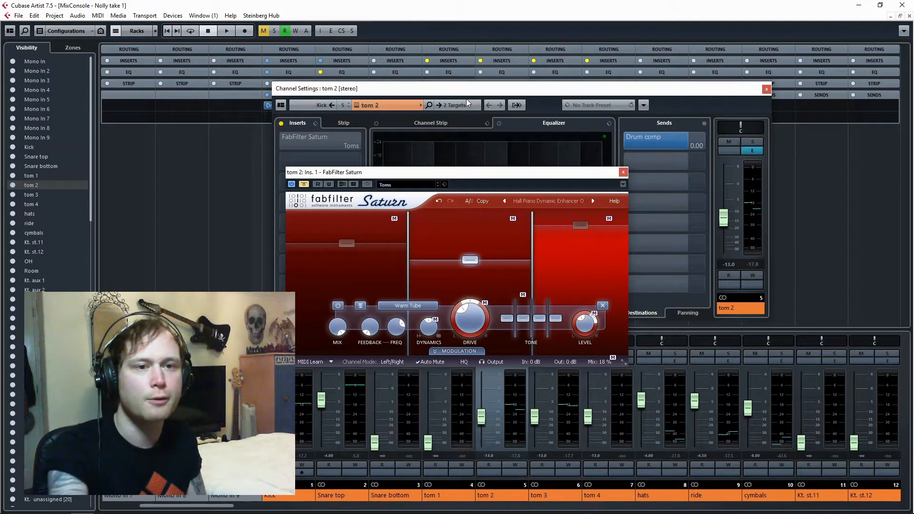
Solo tom 2 and compare its playback with the inserts bypassed and reactivated, leaving them active and closing its windows.
click(754, 144)
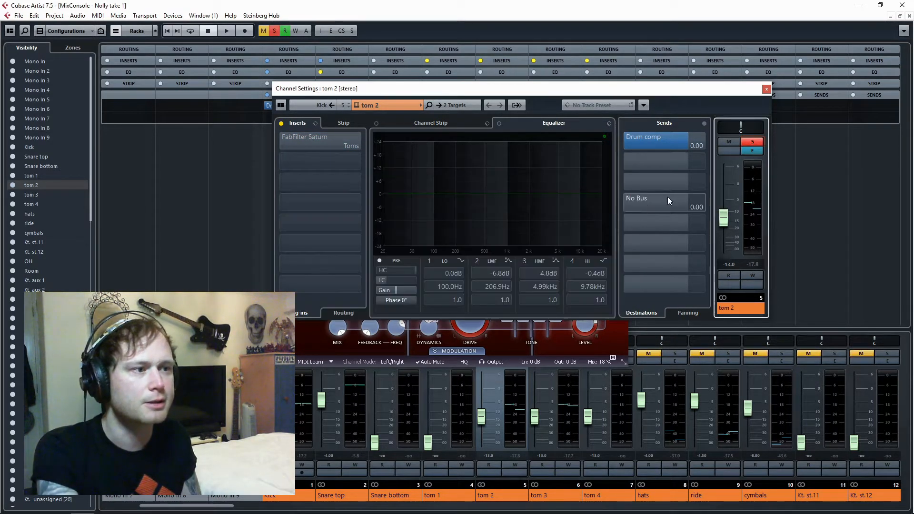
key(space)
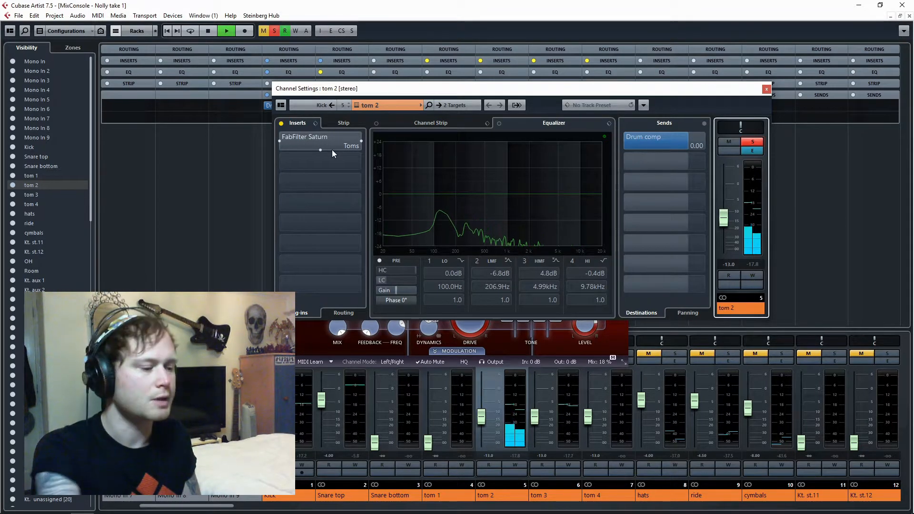
key(space)
click(281, 123)
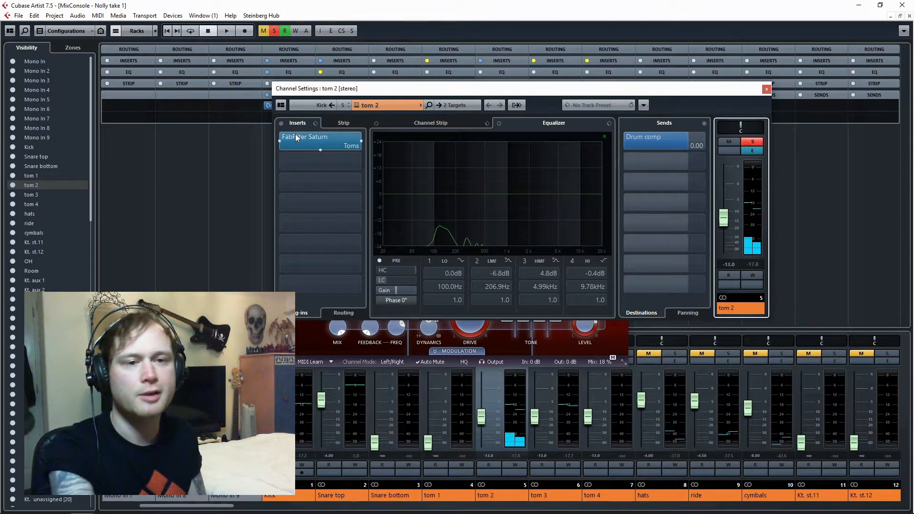
key(space)
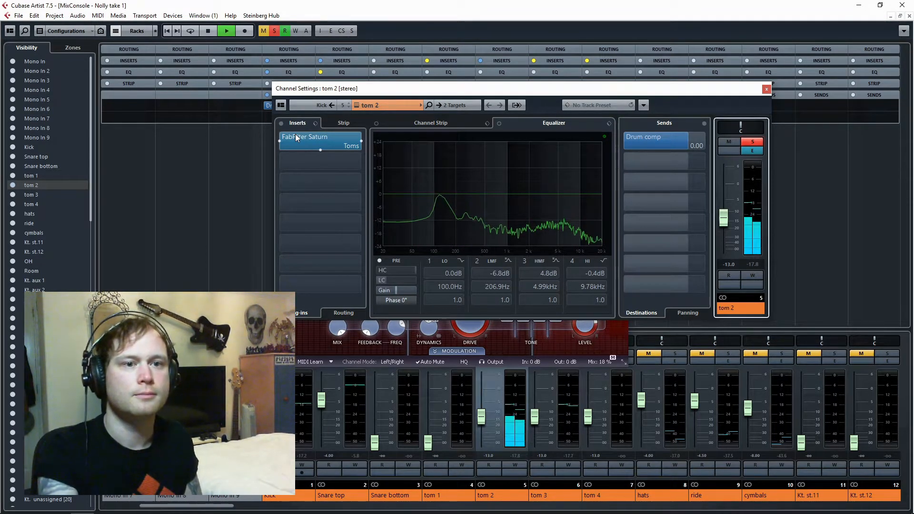
key(space)
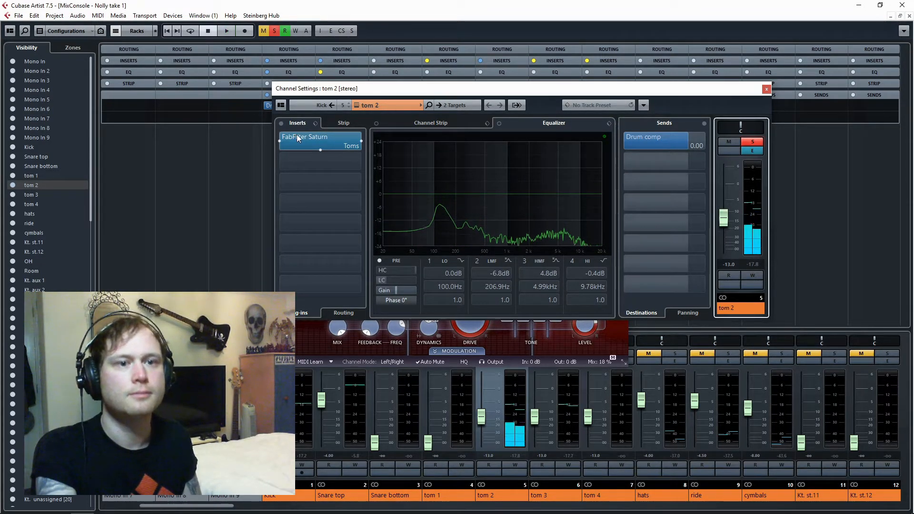
click(767, 89)
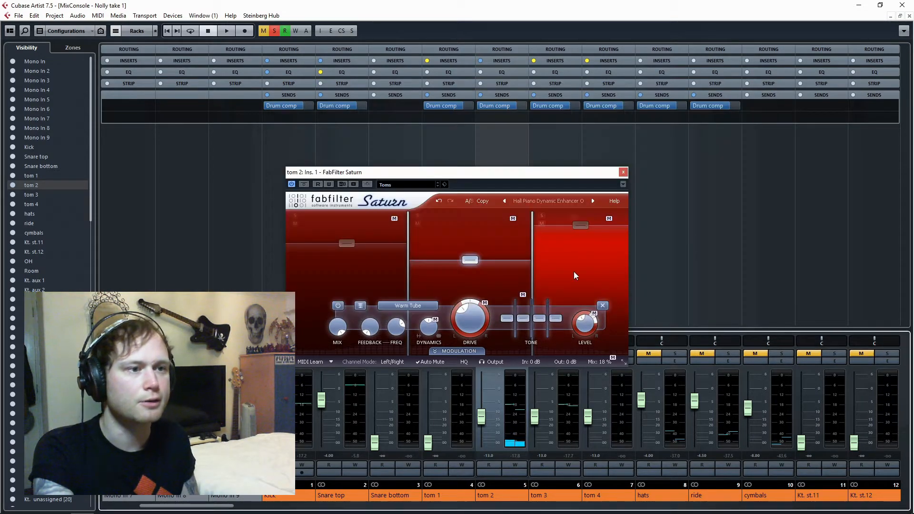
click(623, 172)
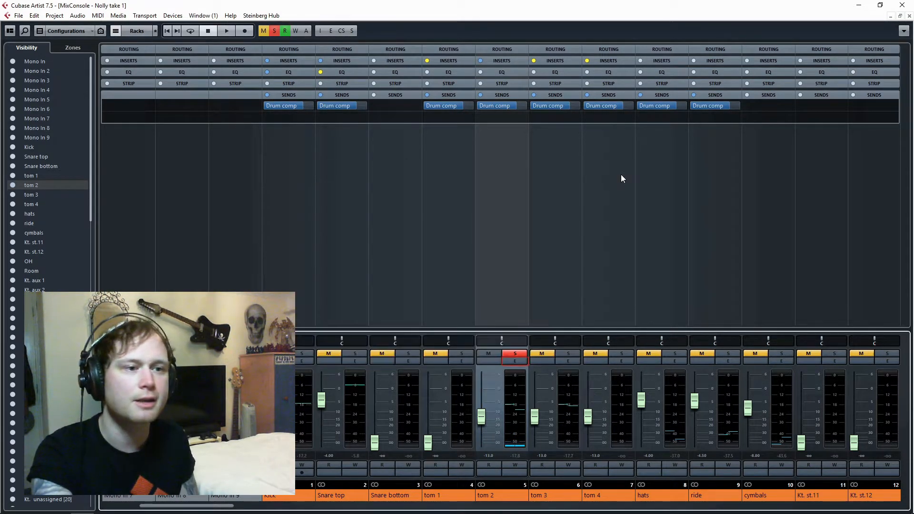
Switch the solo from tom 2 to tom 3 and open tom 3's channel settings.
click(569, 354)
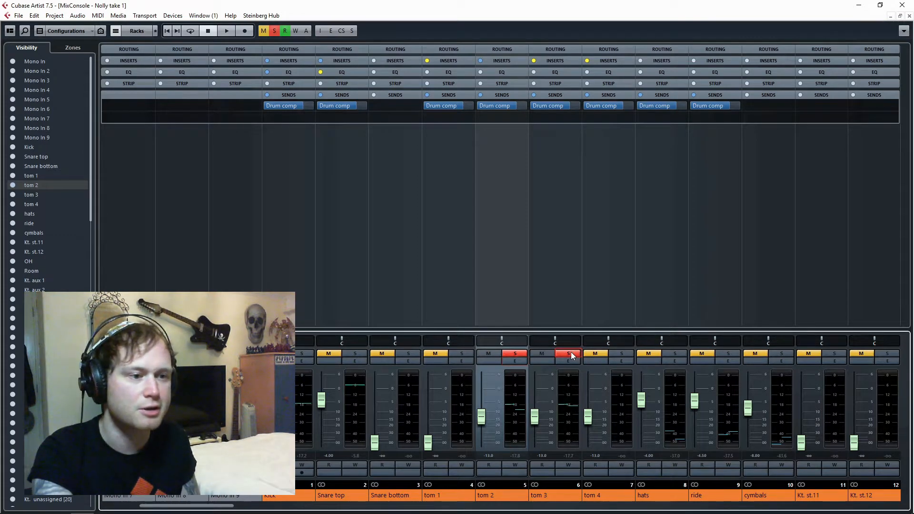
click(514, 353)
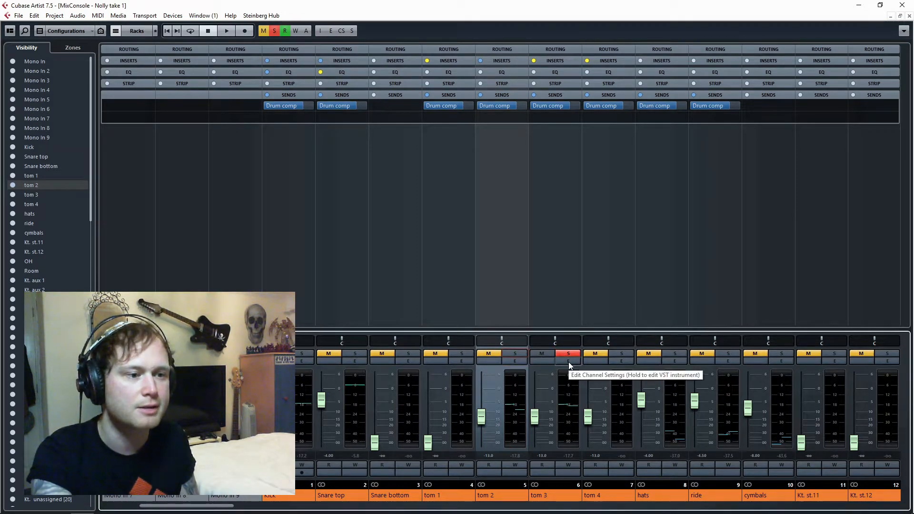
click(569, 362)
Audition tom 3 first with its inserts bypassed and again with them active, leaving the inserts on.
click(281, 123)
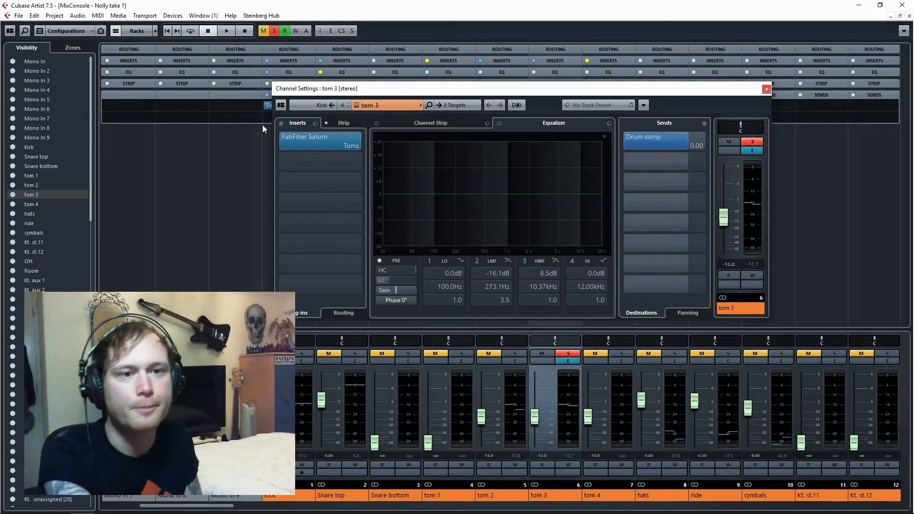
click(281, 123)
key(space)
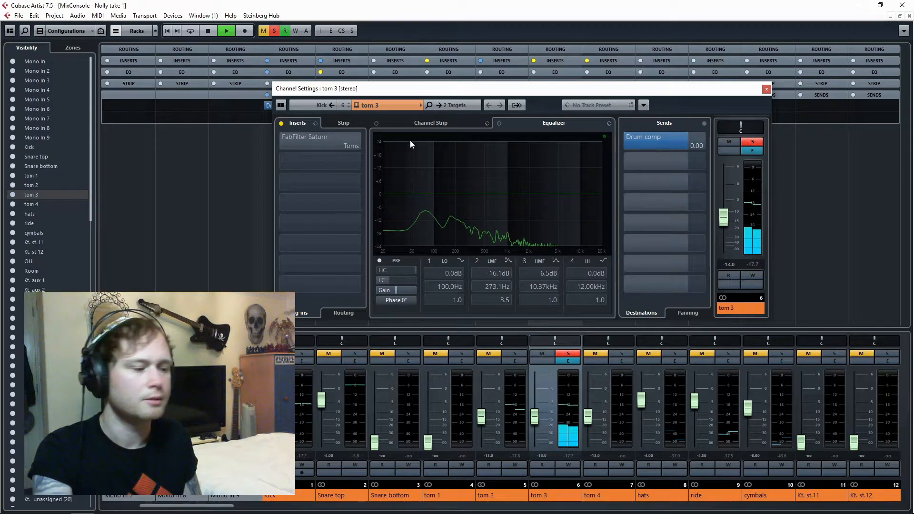
click(282, 124)
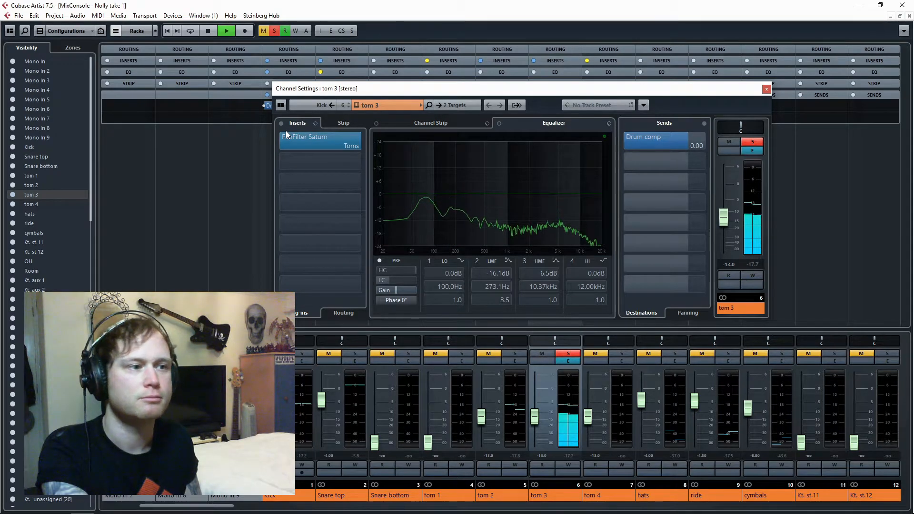
key(space)
Open FabFilter Saturn on tom 3, inspect the settings of its middle and high bands, and close tom 3's windows.
click(305, 138)
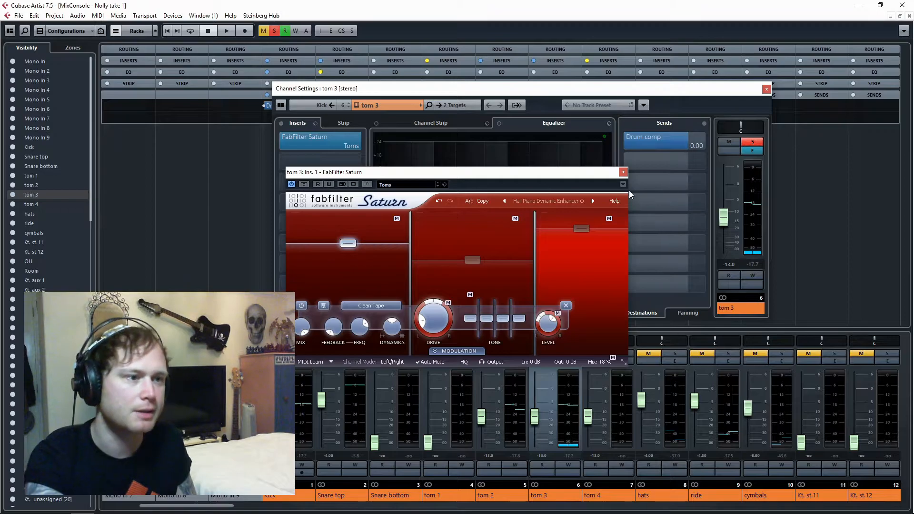
click(499, 274)
click(571, 268)
mouse_move(584, 229)
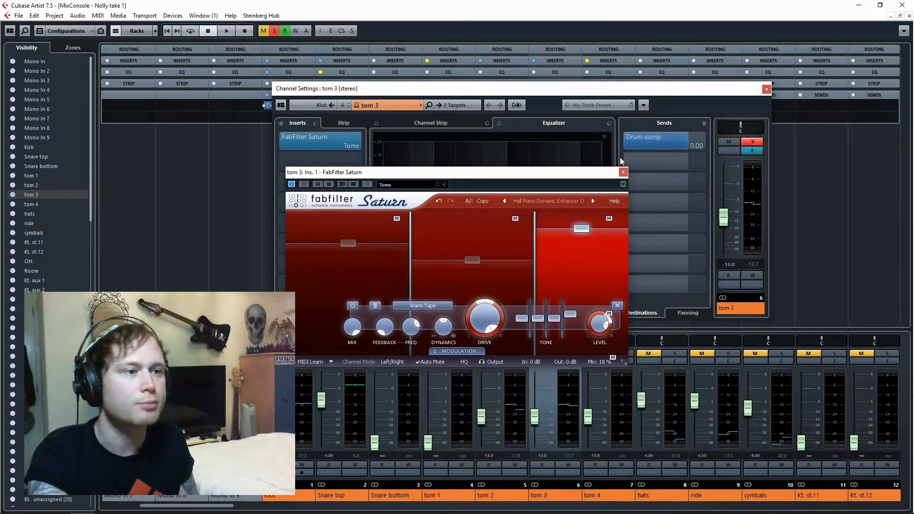
click(623, 172)
click(568, 361)
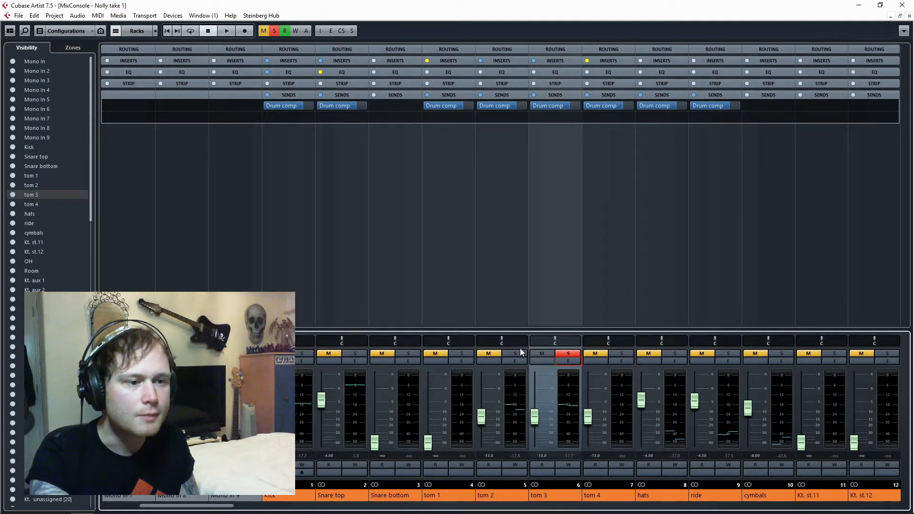
Check the Kick channel's settings and reactivate the equalizer on Snare top.
click(296, 362)
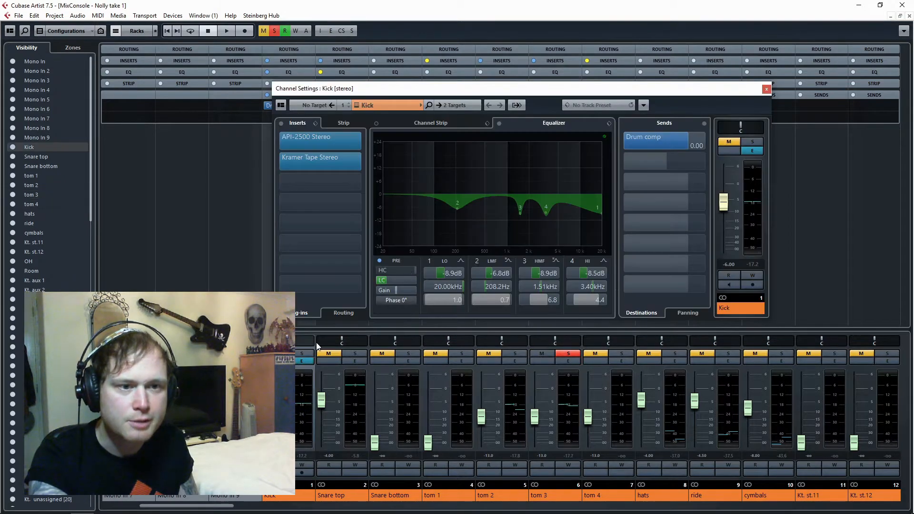
click(767, 89)
click(355, 362)
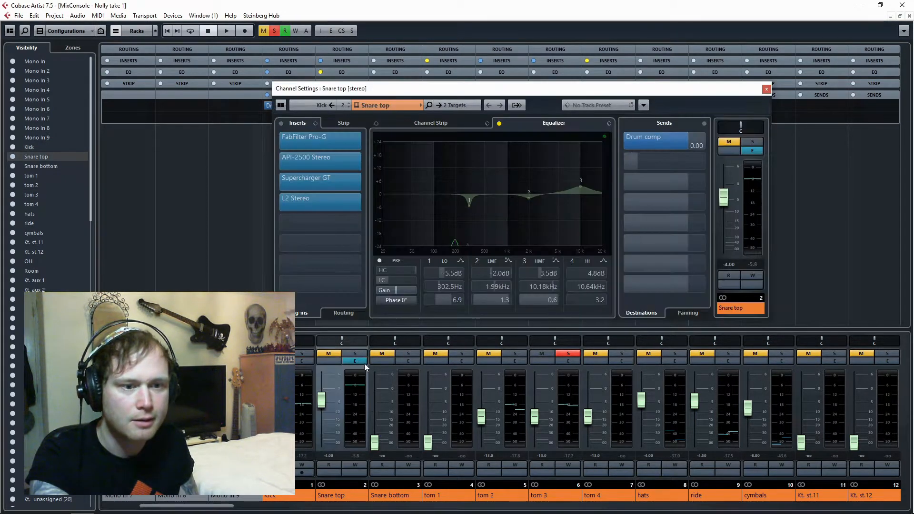
click(500, 124)
click(568, 361)
Open tom 4's channel settings, reactivate its FabFilter Saturn insert, and close the window.
click(621, 361)
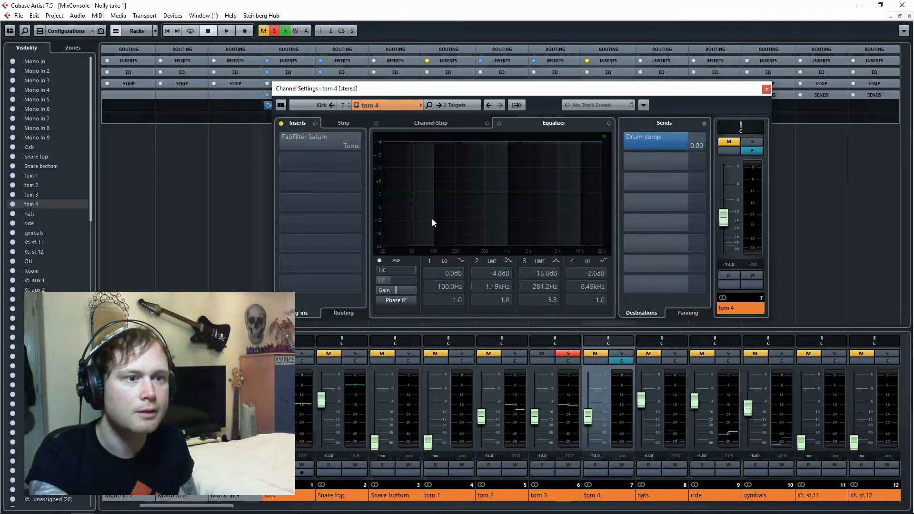
click(281, 123)
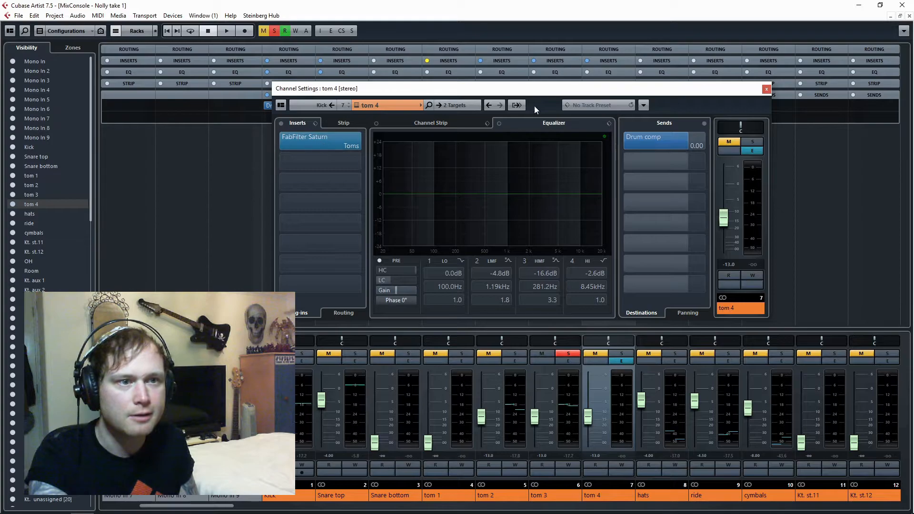
click(767, 89)
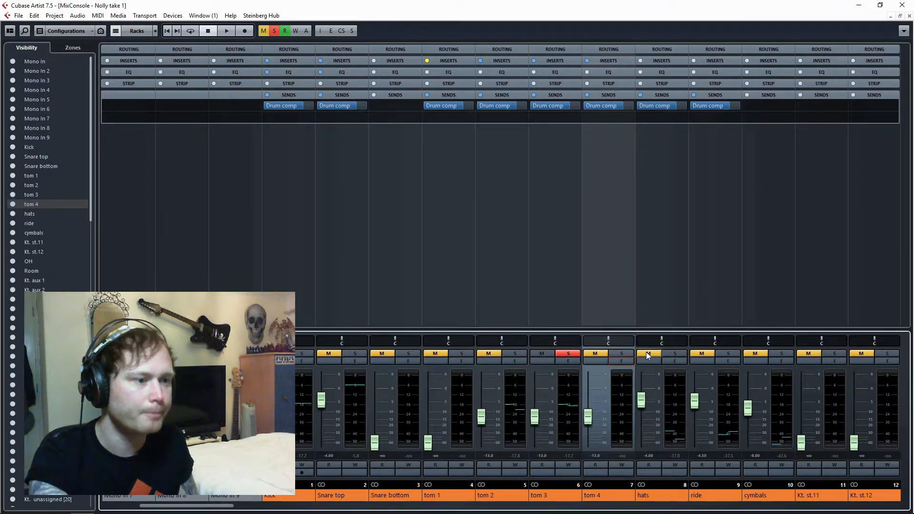
Review the hats and ride channel settings, including their sends to Drum comp.
click(676, 361)
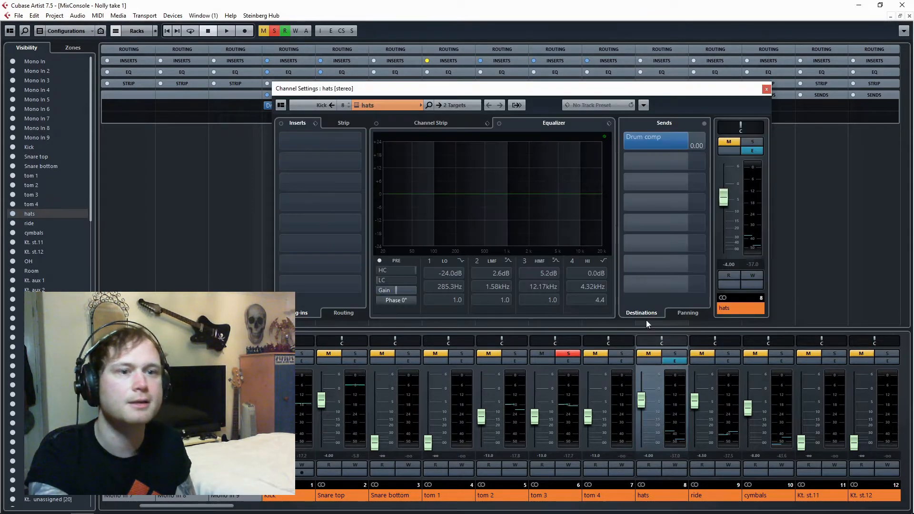
click(767, 90)
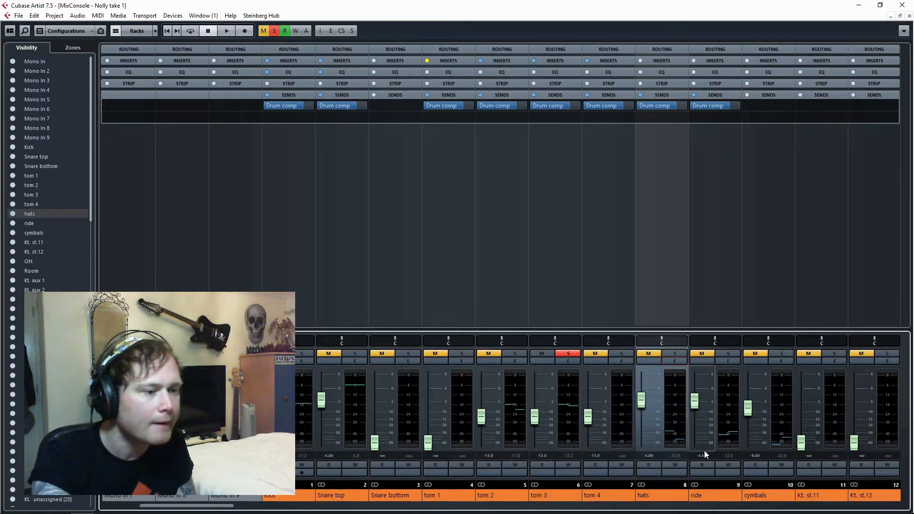
click(729, 361)
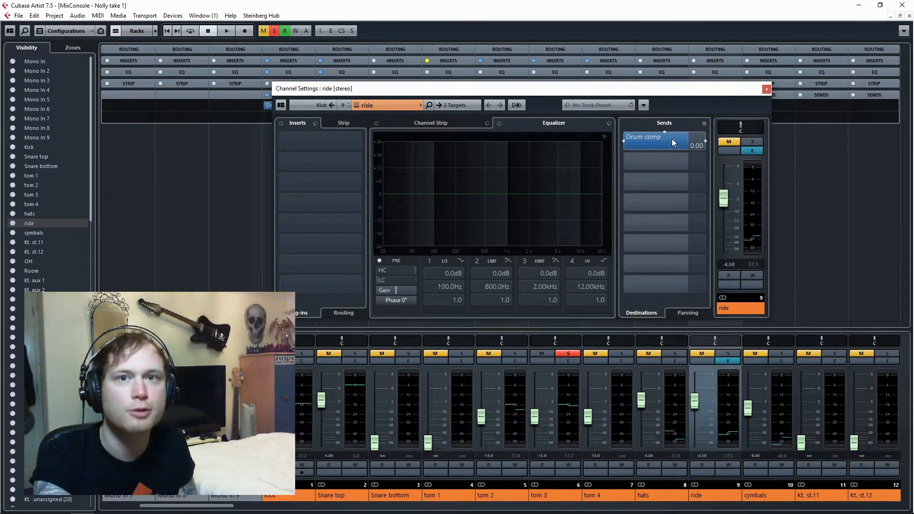
click(768, 89)
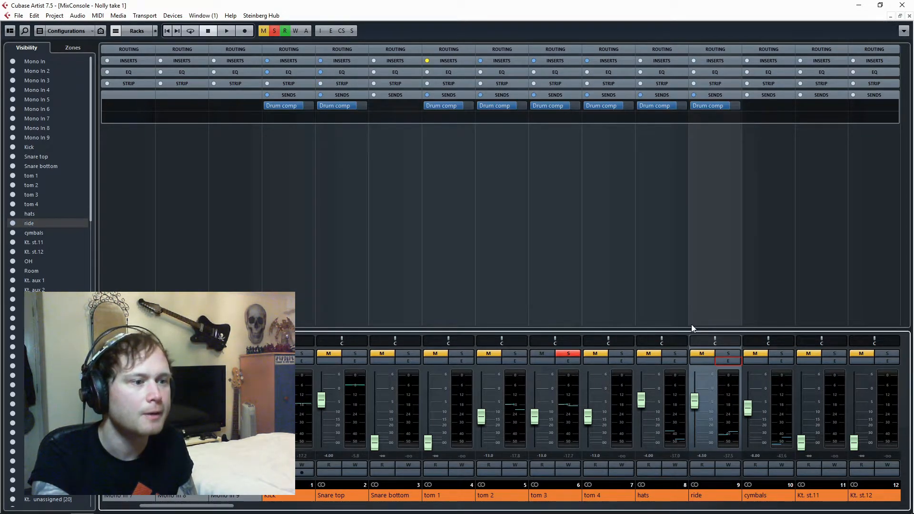
Rename the cymbals channel China with its fader at -4.00 and look over its channel settings.
click(674, 362)
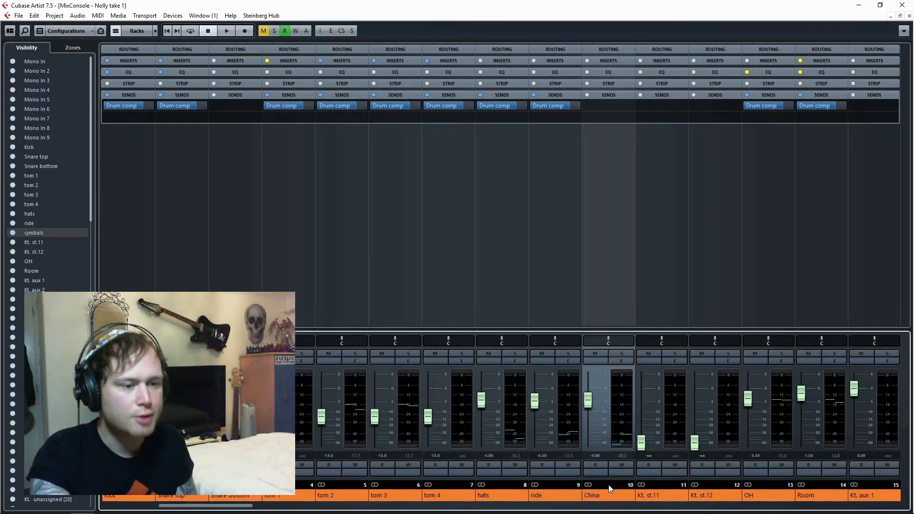
click(620, 361)
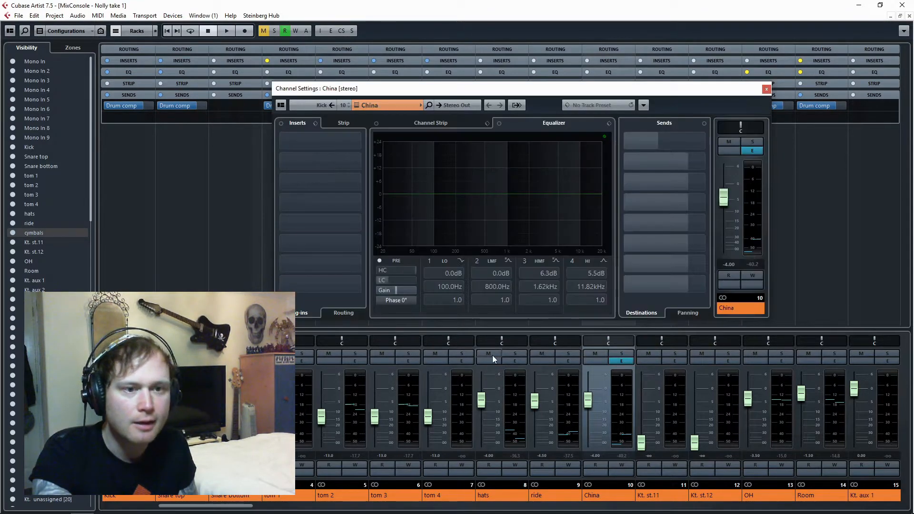
click(766, 89)
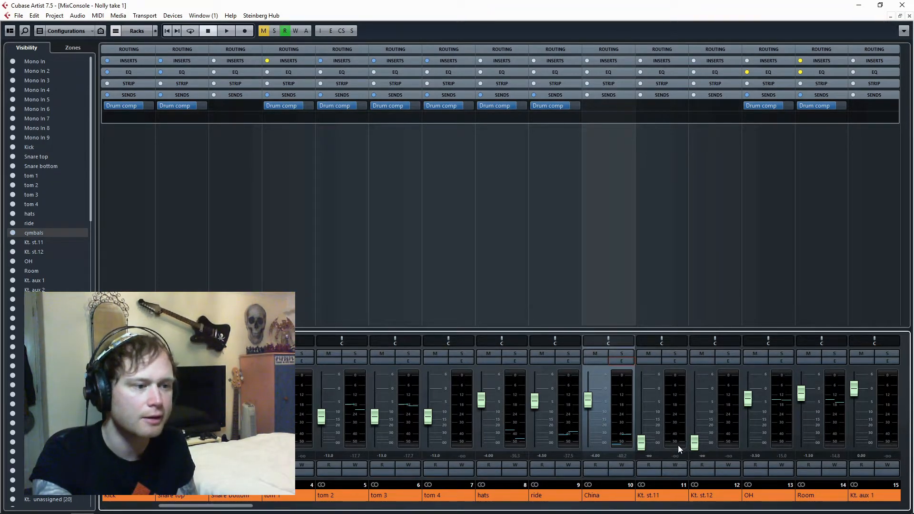
Open the OH channel's settings, solo it, and audition the overheads with the equalizer bypassed.
click(783, 361)
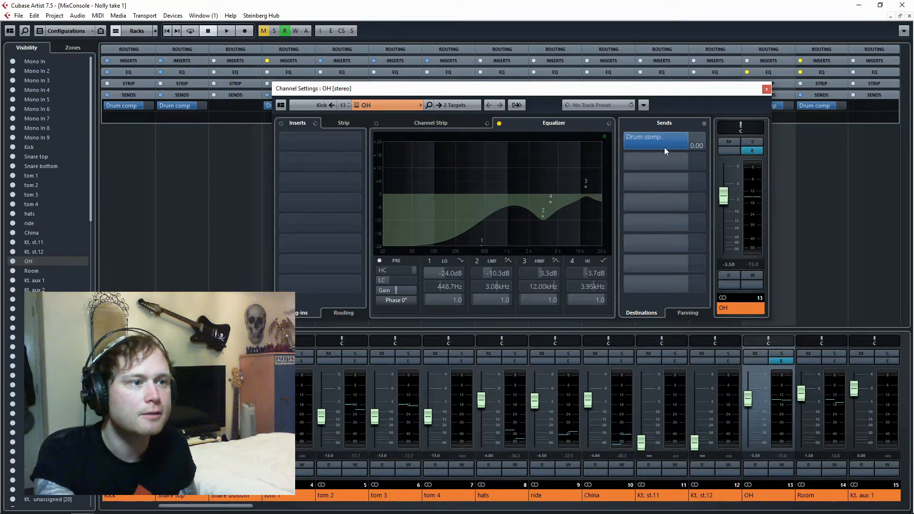
click(751, 143)
key(space)
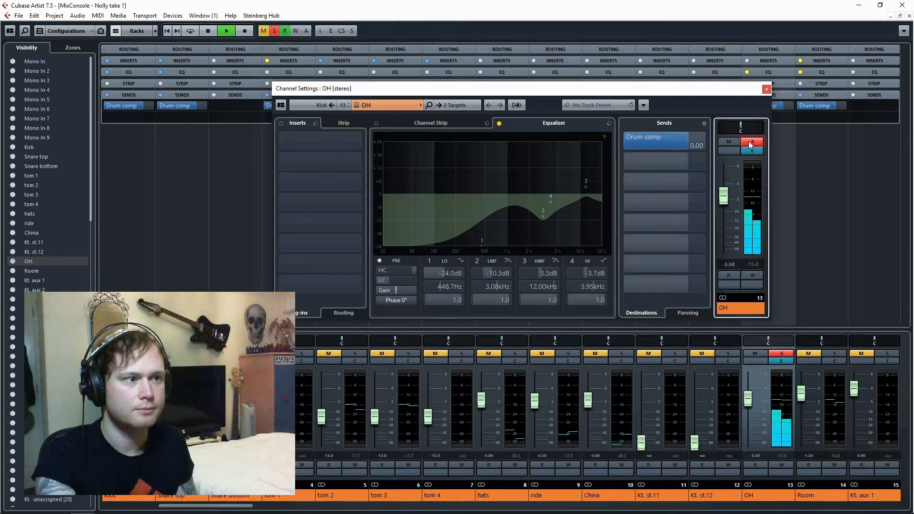
key(space)
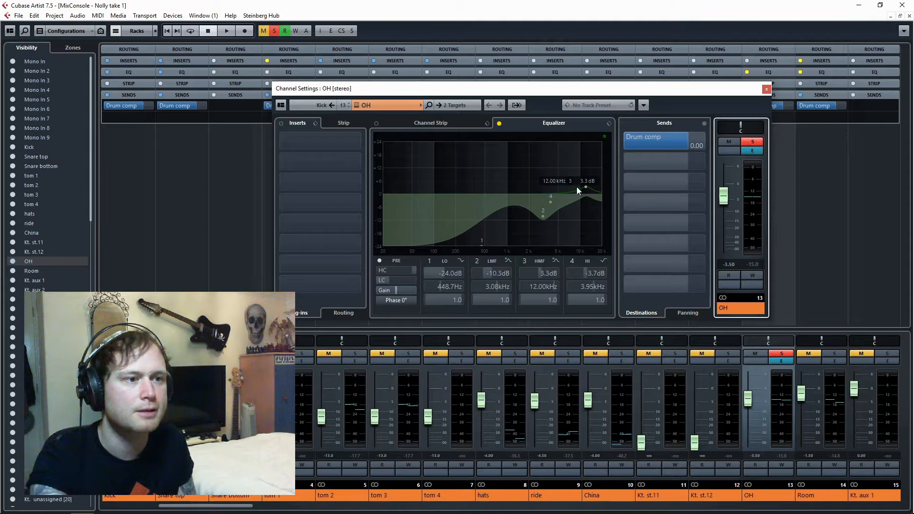
Compare the soloed OH playback with the equalizer on and off, leave the EQ active, and close the channel settings.
click(500, 124)
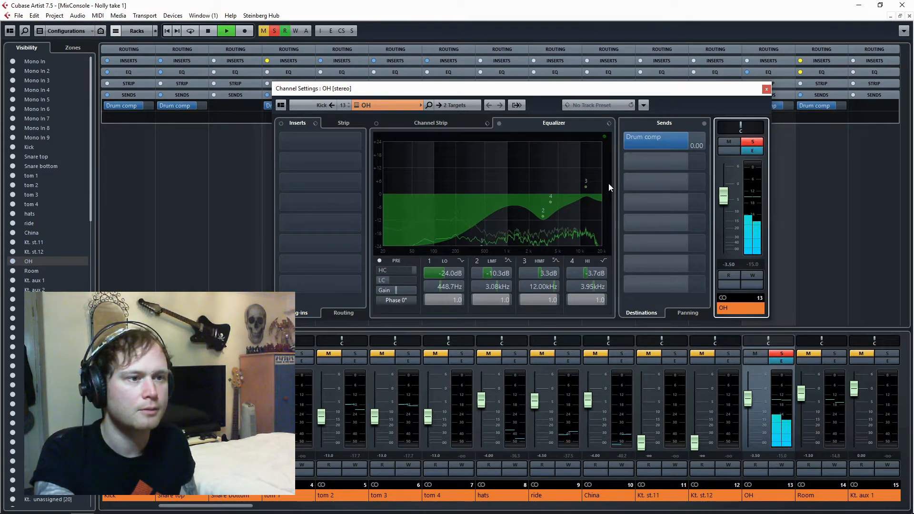
click(499, 125)
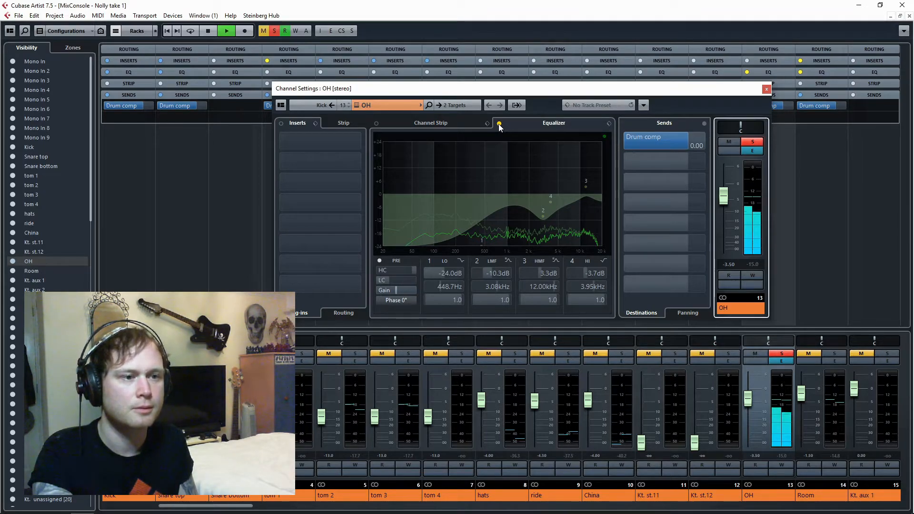
click(498, 124)
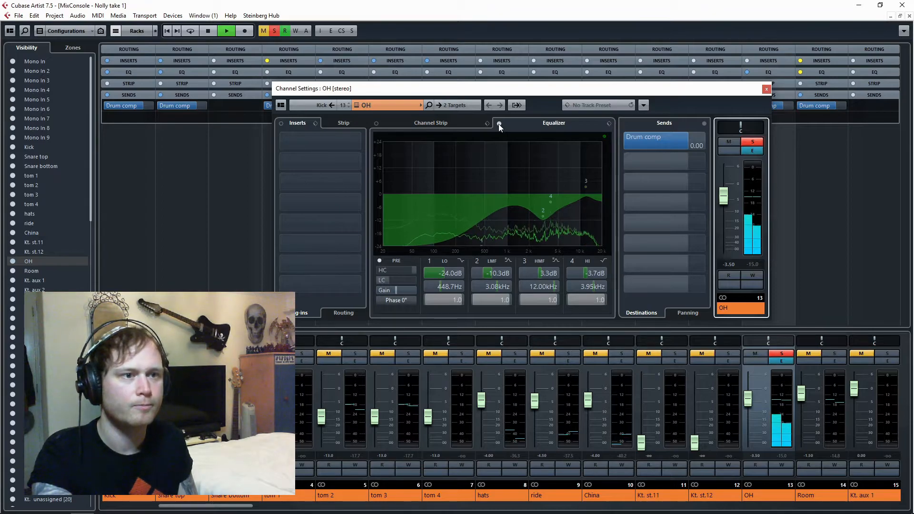
key(space)
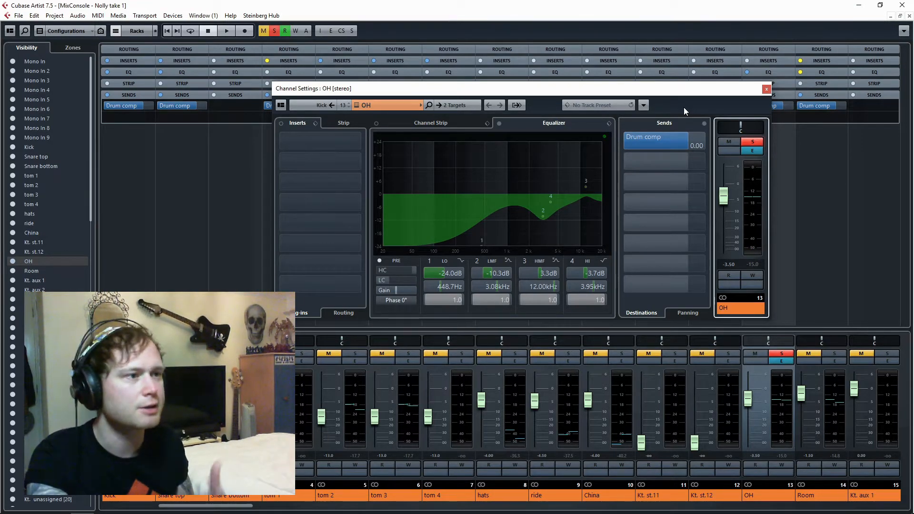
click(766, 90)
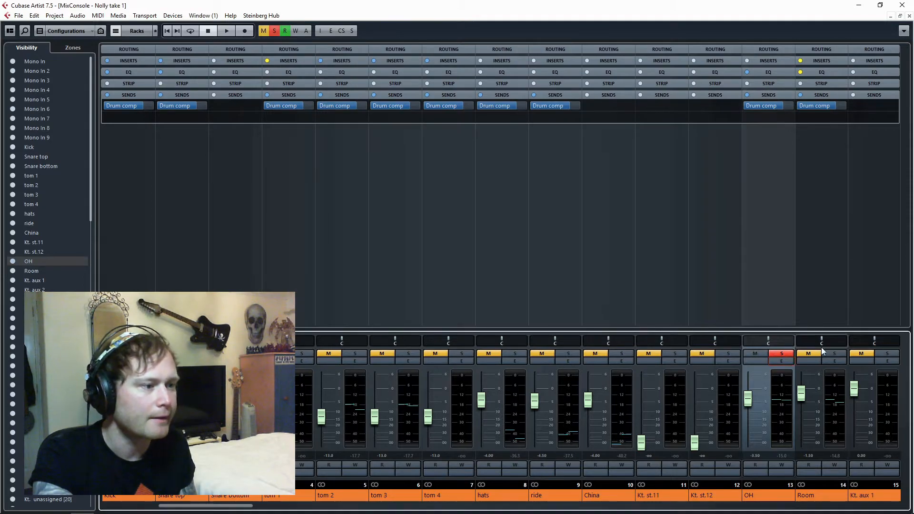
Unsolo OH, solo the Room channel and audition it, opening its channel settings.
click(782, 354)
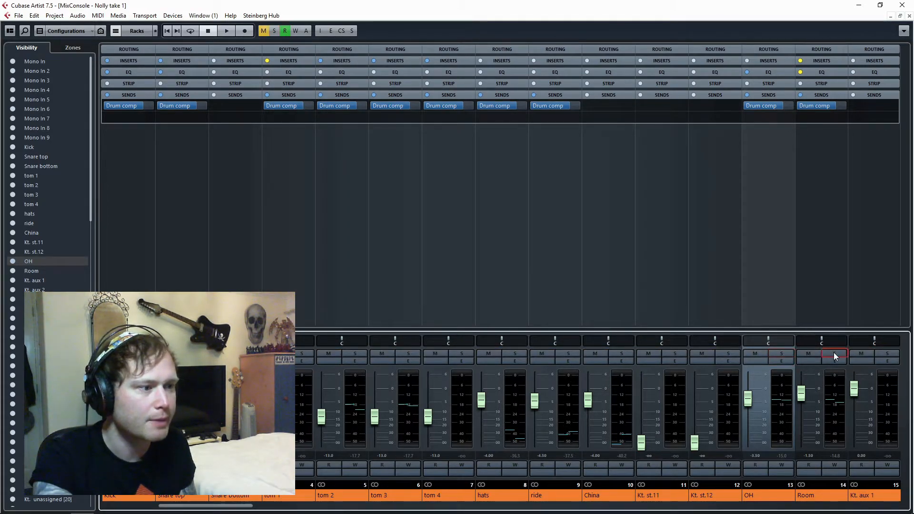
click(834, 354)
key(space)
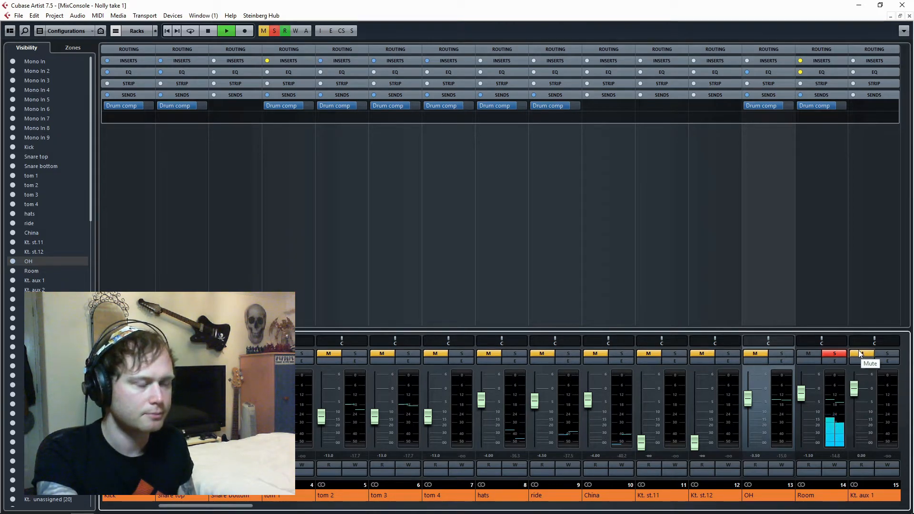
click(836, 361)
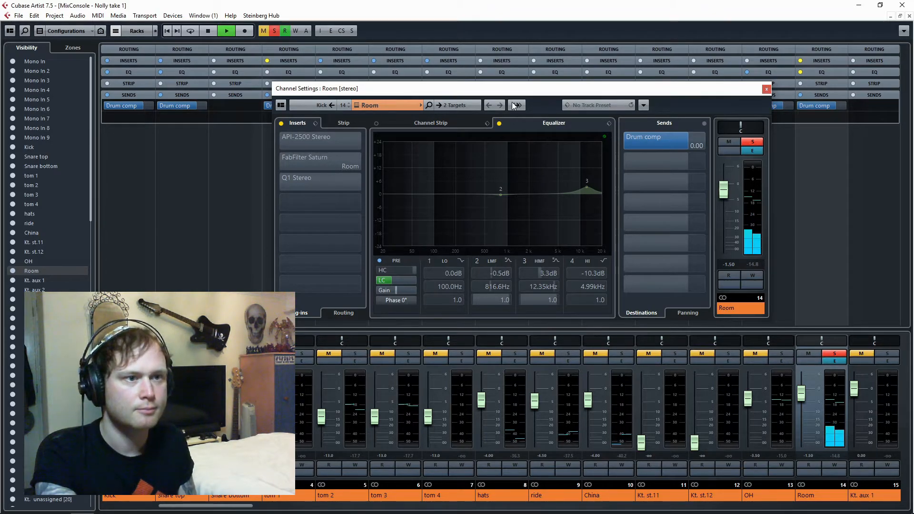
key(space)
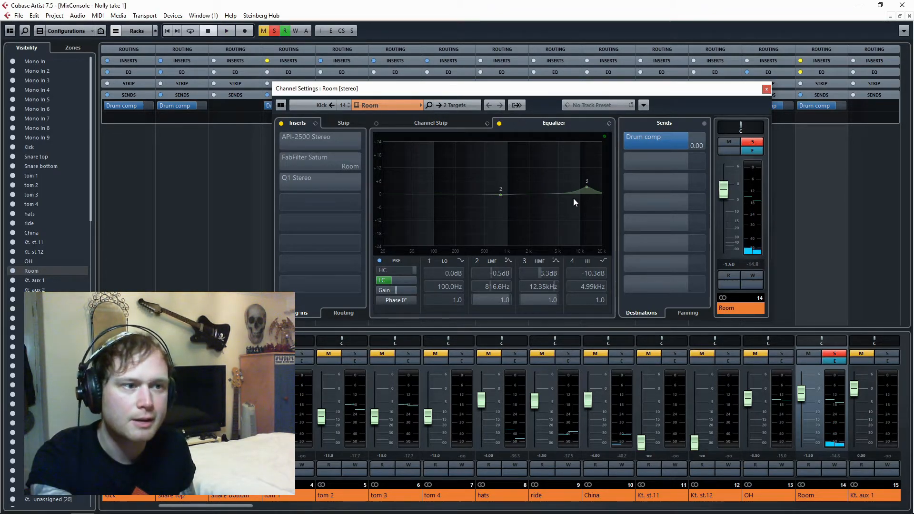
Activate the Room channel's API-2500 and FabFilter Saturn inserts and look over each plug-in's settings.
click(291, 138)
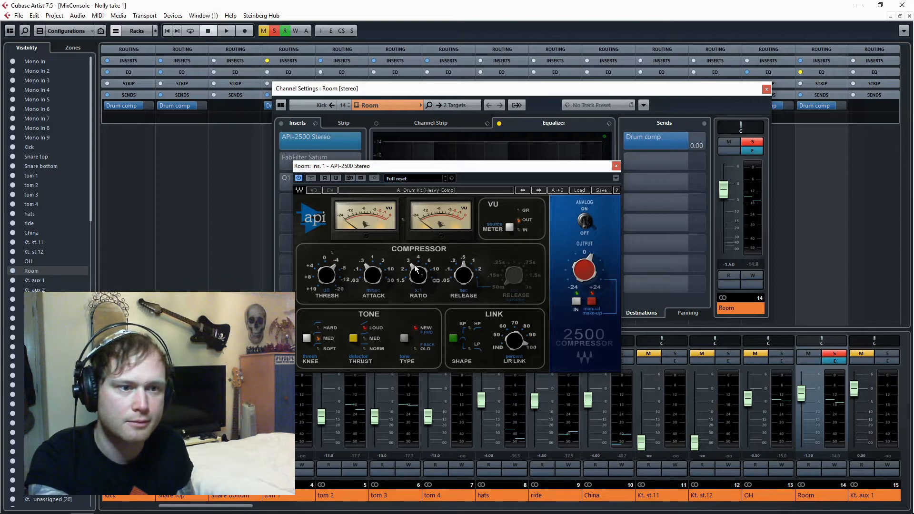
click(617, 166)
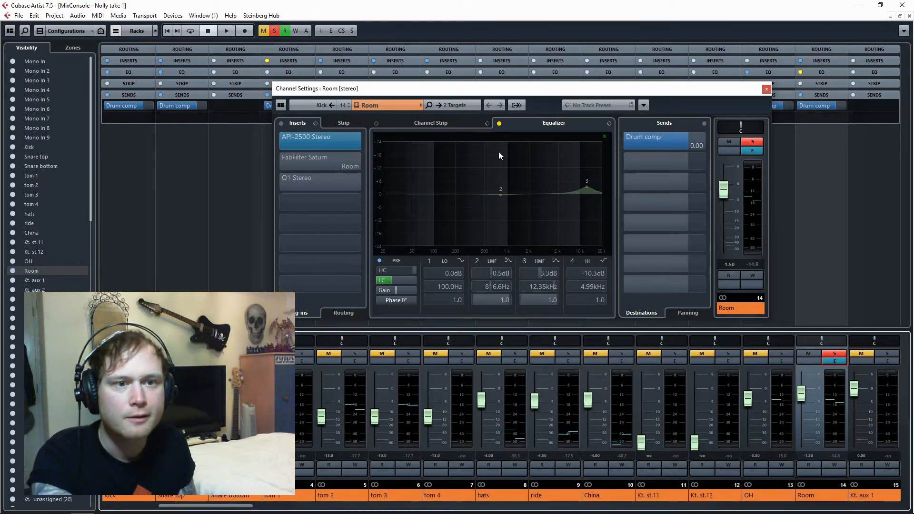
click(278, 159)
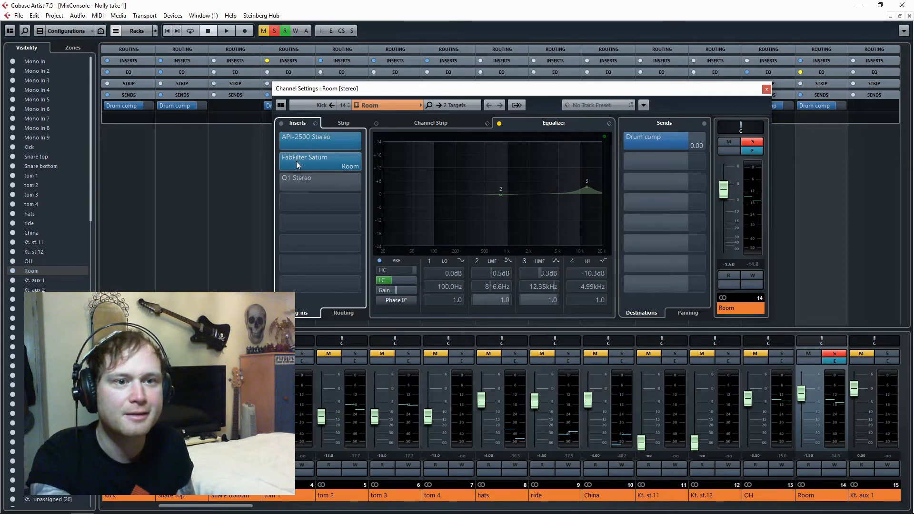
click(296, 161)
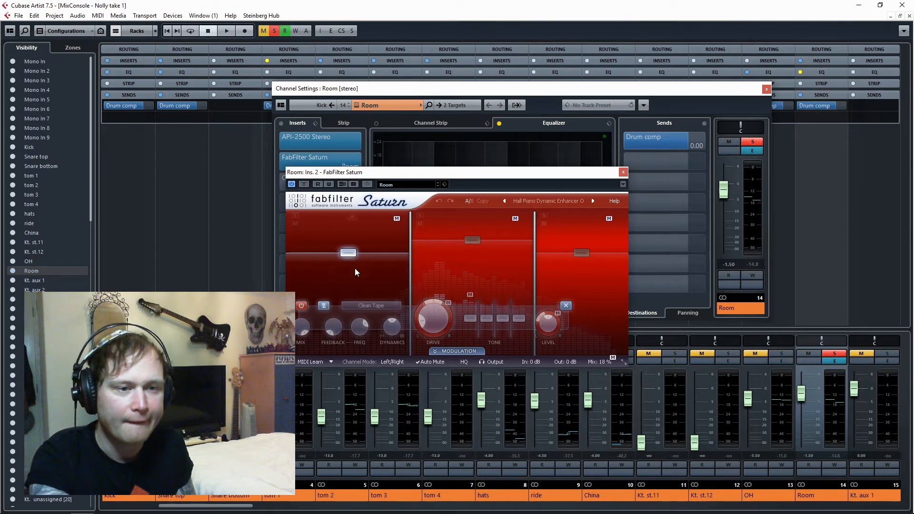
mouse_move(478, 246)
mouse_move(577, 251)
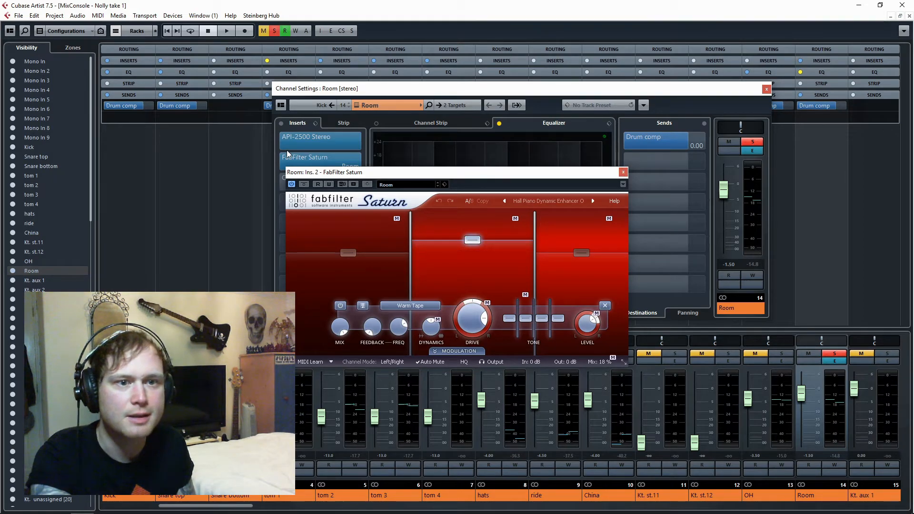
Compare the soloed Room playback with FabFilter Saturn bypassed and active, leave it active, and close the plug-in.
click(304, 185)
key(space)
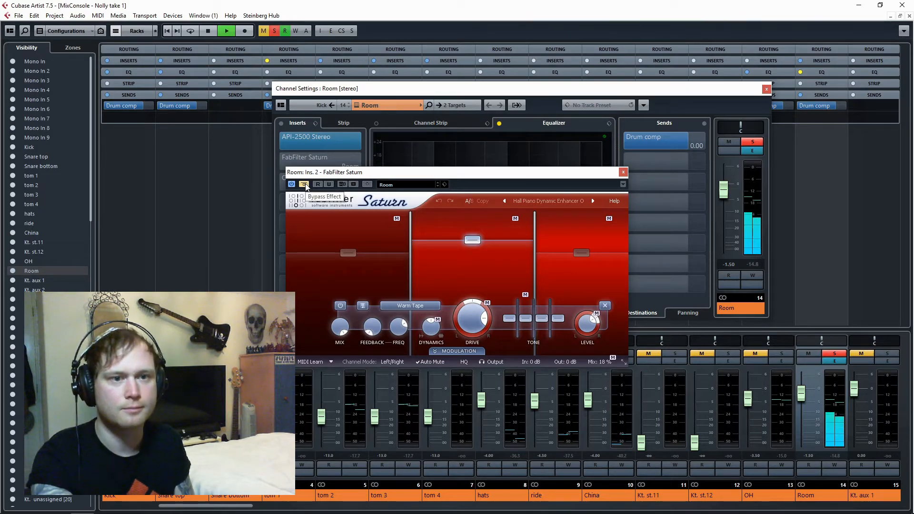
key(space)
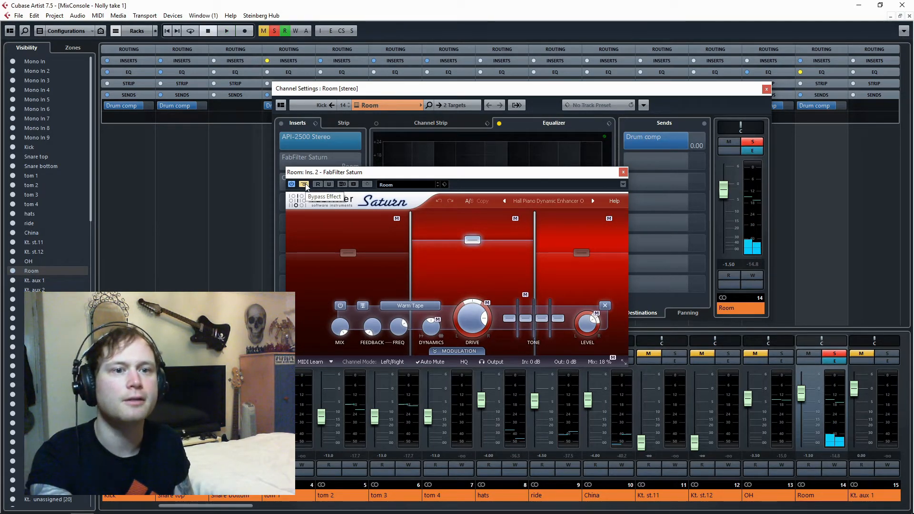
click(305, 185)
key(space)
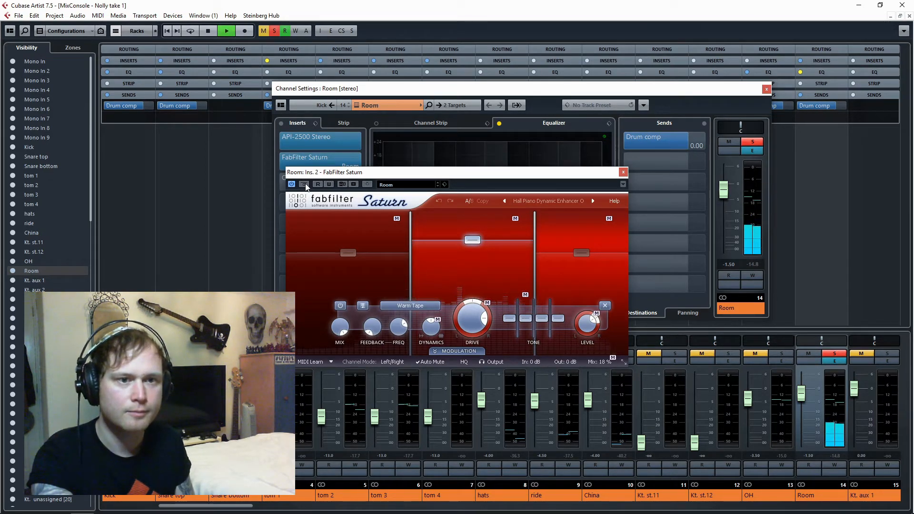
click(305, 185)
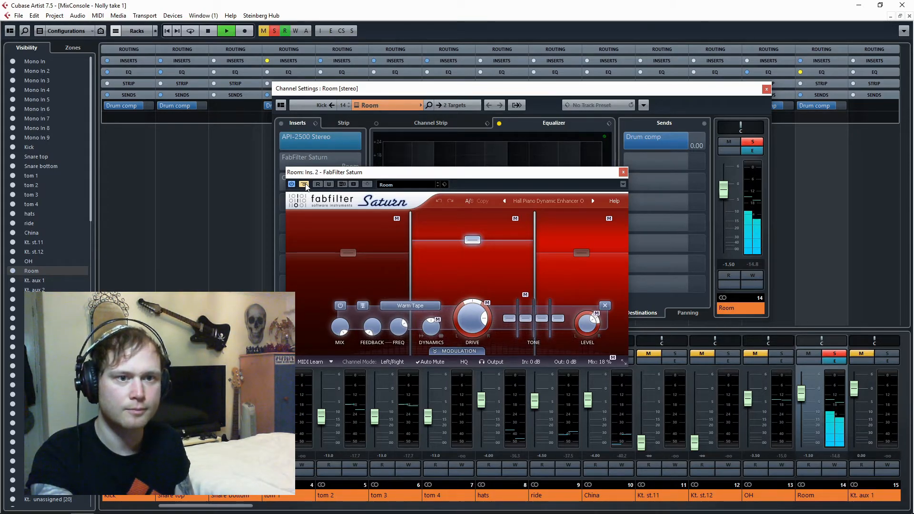
click(305, 185)
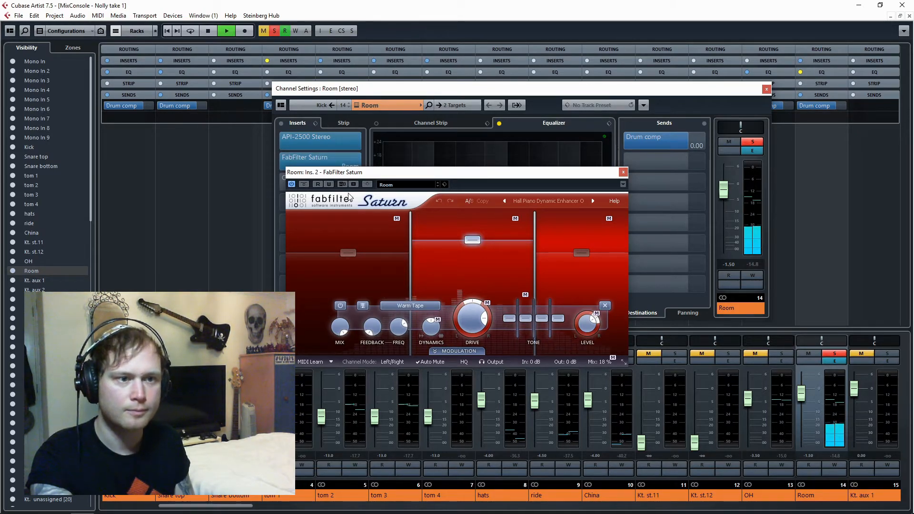
key(space)
click(623, 172)
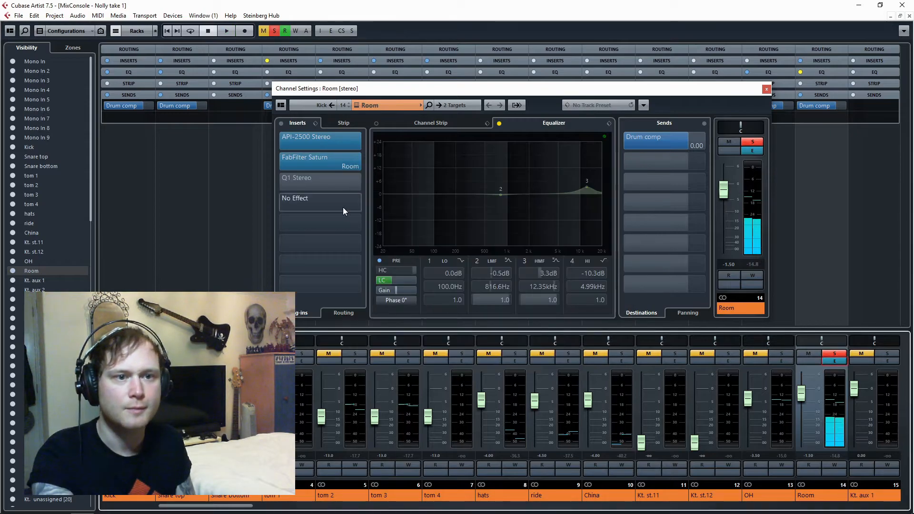
Activate the Room channel's Q1 Stereo insert and look over its equalizer settings.
click(280, 182)
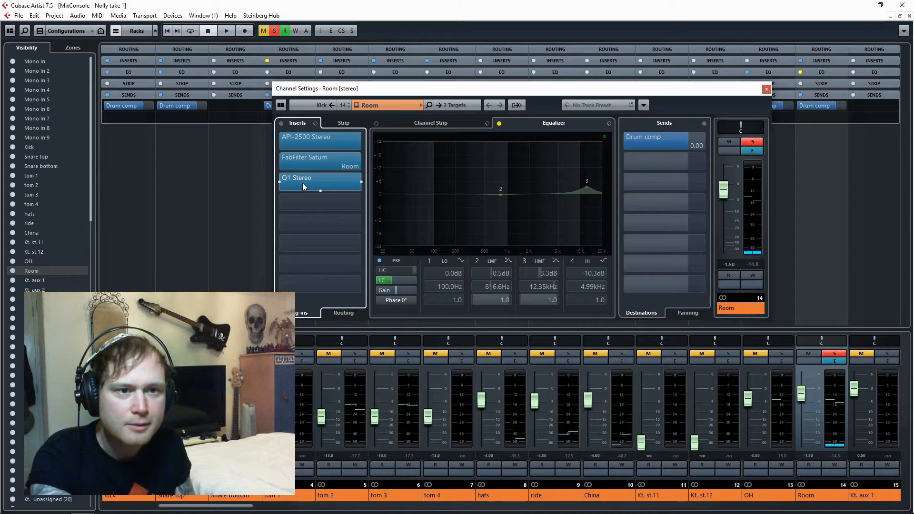
click(302, 184)
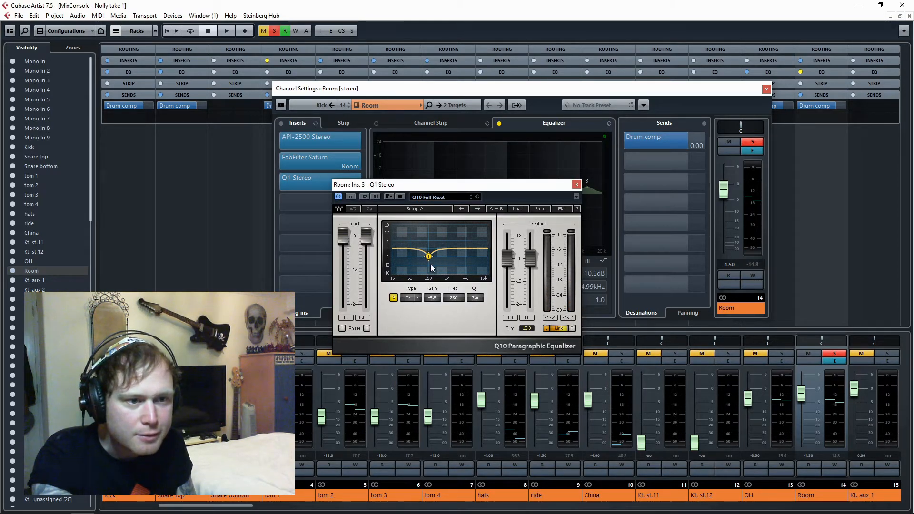
click(577, 185)
Bypass all of the Room channel's inserts and its equalizer and audition the unprocessed room sound.
click(499, 123)
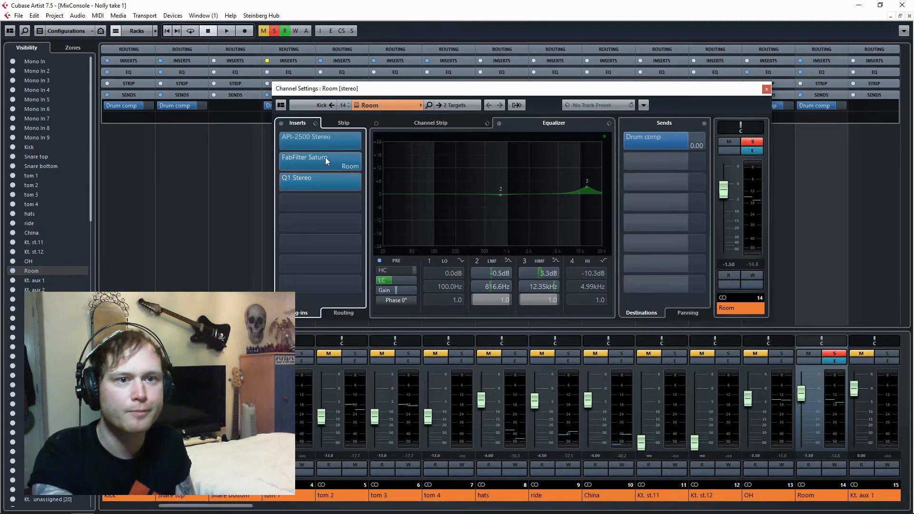
click(281, 123)
click(498, 124)
key(space)
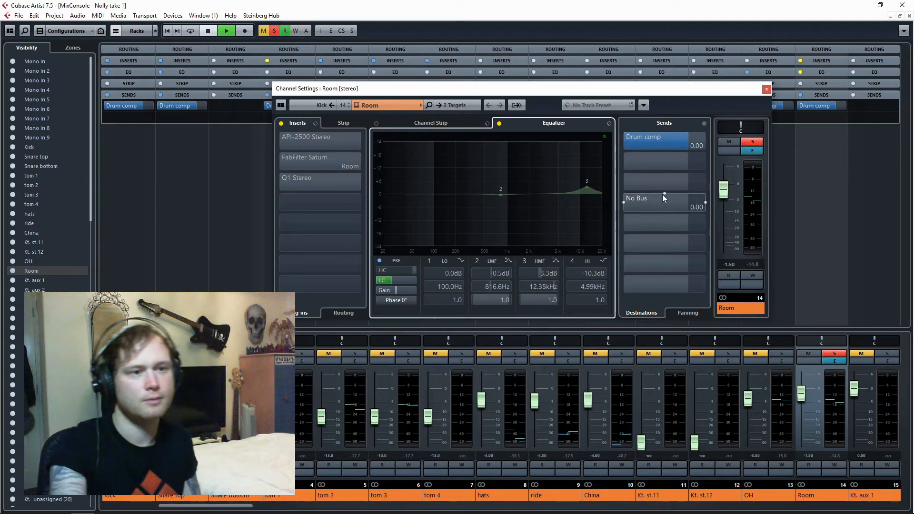
key(space)
Reactivate the Room channel's equalizer and all its inserts, auditioning the processed room sound.
click(499, 124)
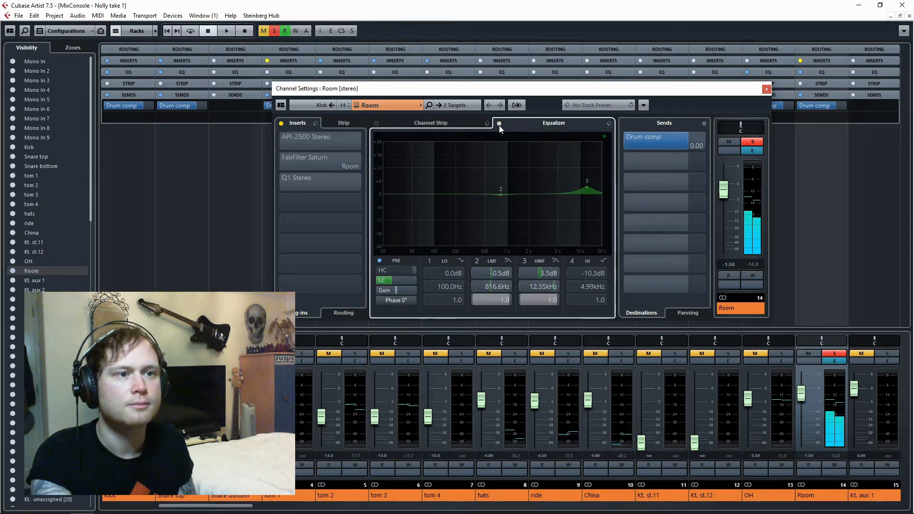
key(space)
click(281, 123)
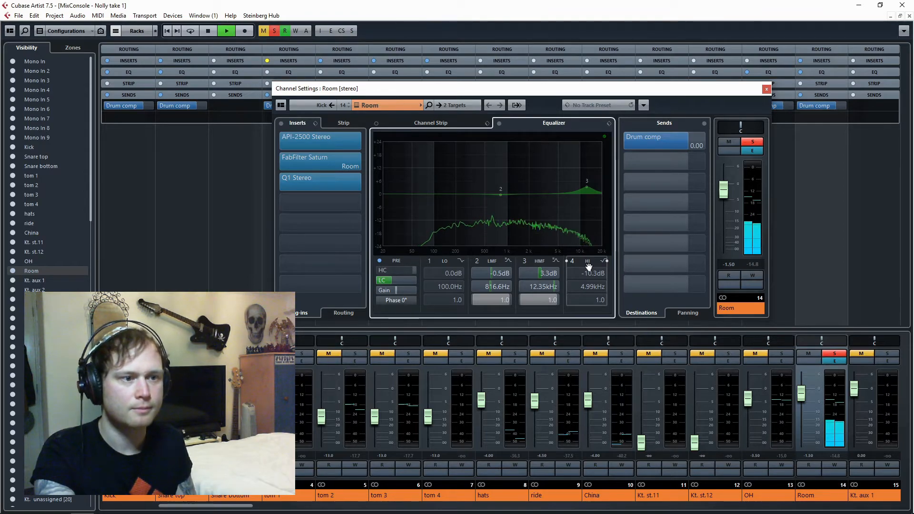
key(space)
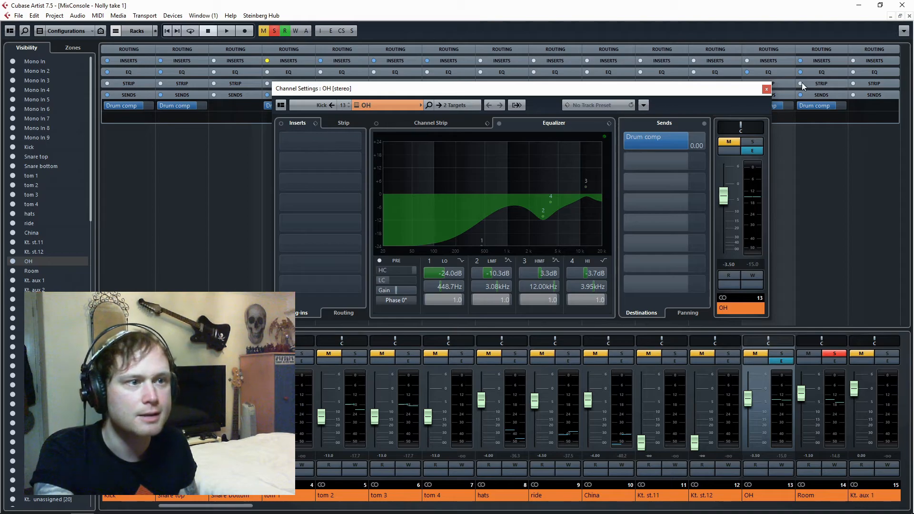
Return to the project window and audition the drums from bar 19.
drag(910, 344, 913, 372)
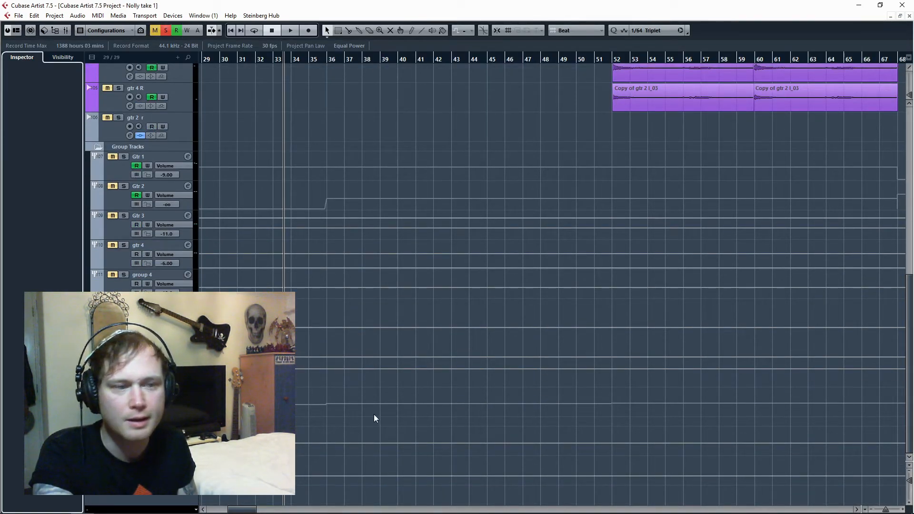
drag(910, 391, 909, 180)
click(545, 79)
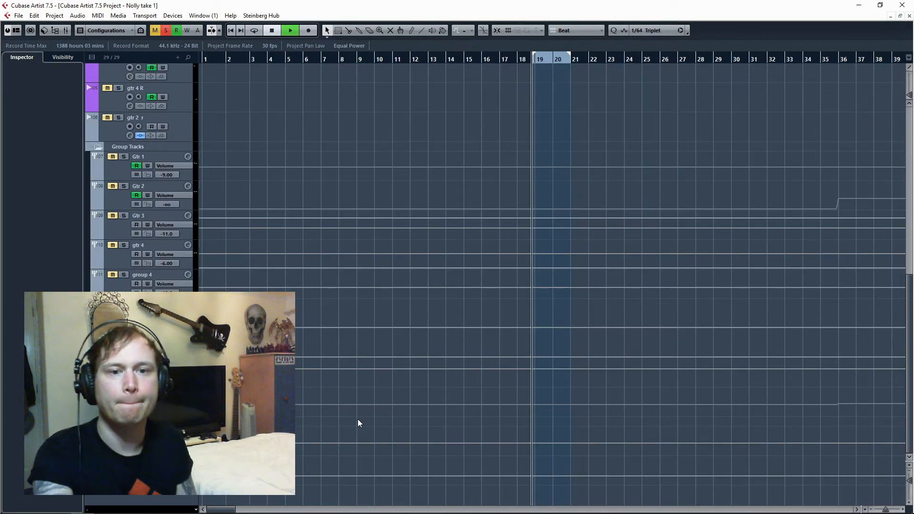
key(space)
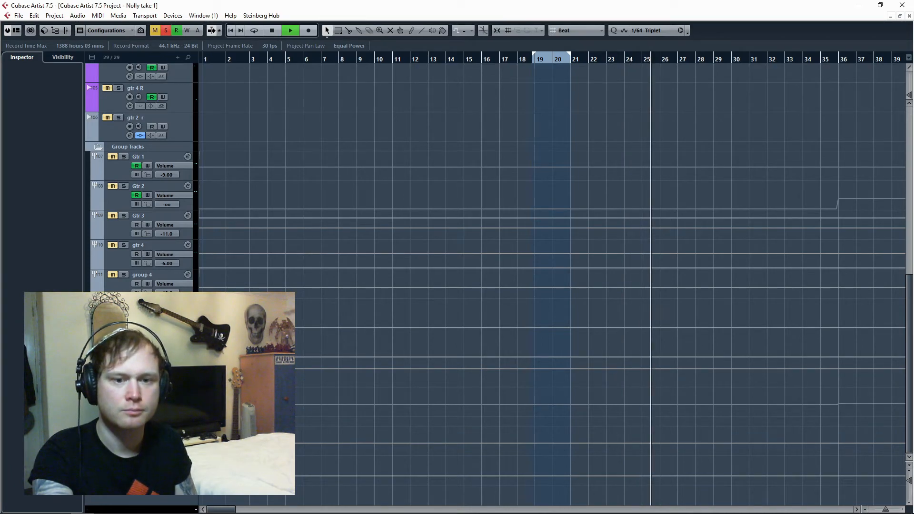
key(space)
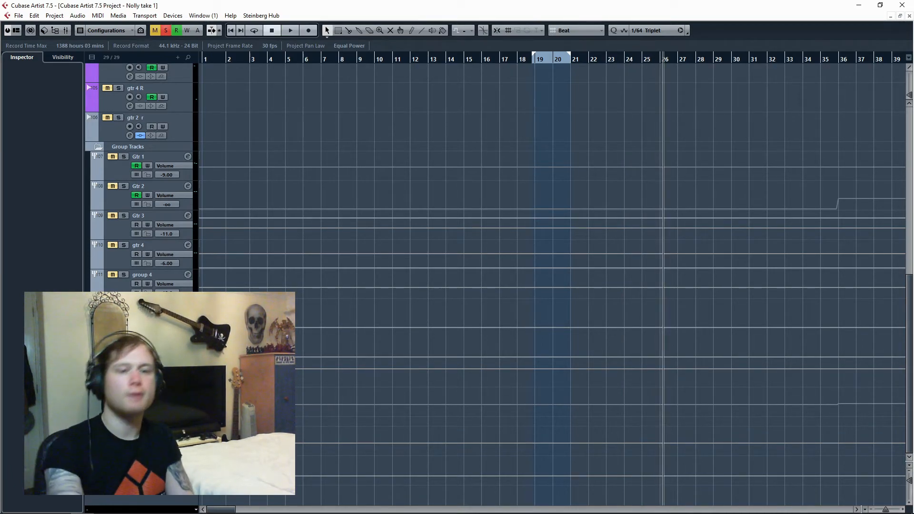
Replay from bar 19, compare the soloed Drum comp channel with its inserts on and off, leave them active, and close its settings.
key(KP_1)
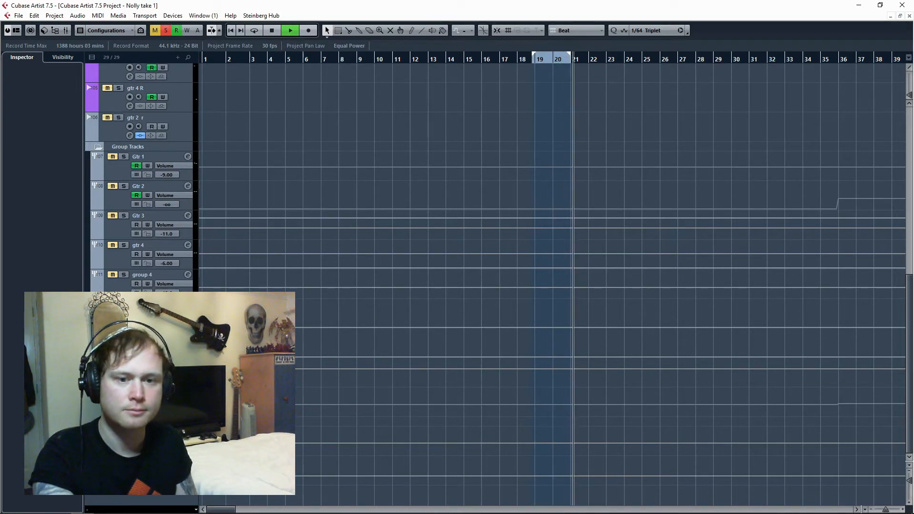
key(space)
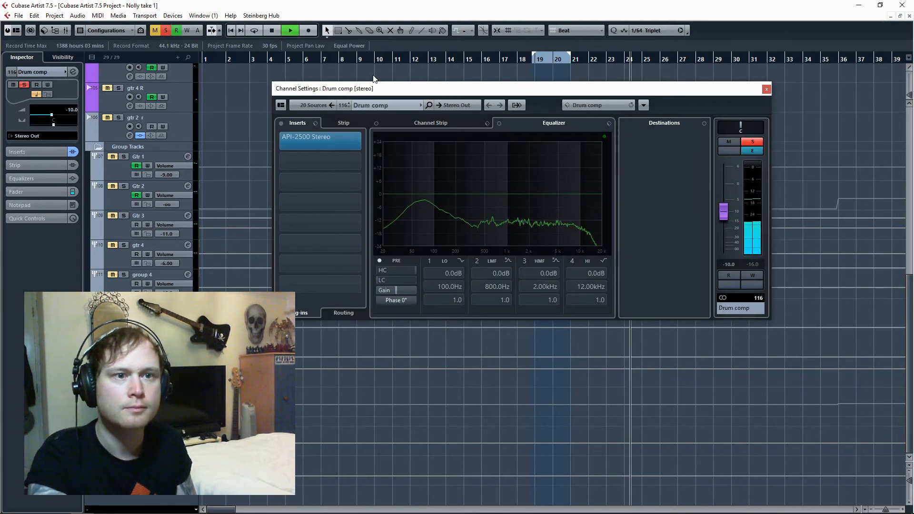
click(282, 124)
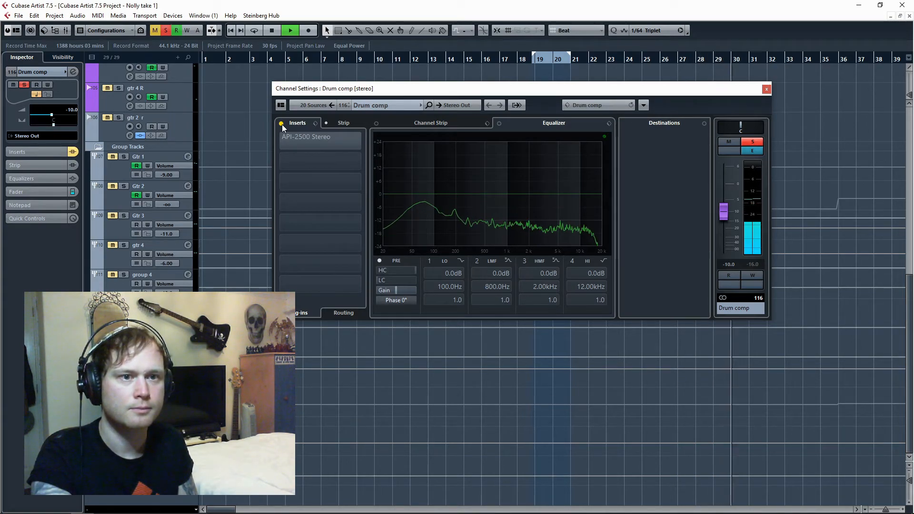
click(281, 123)
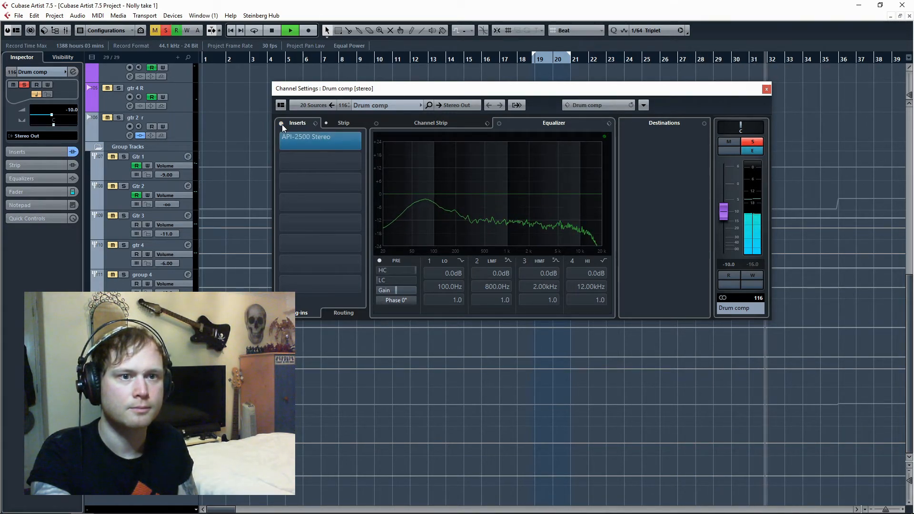
click(281, 124)
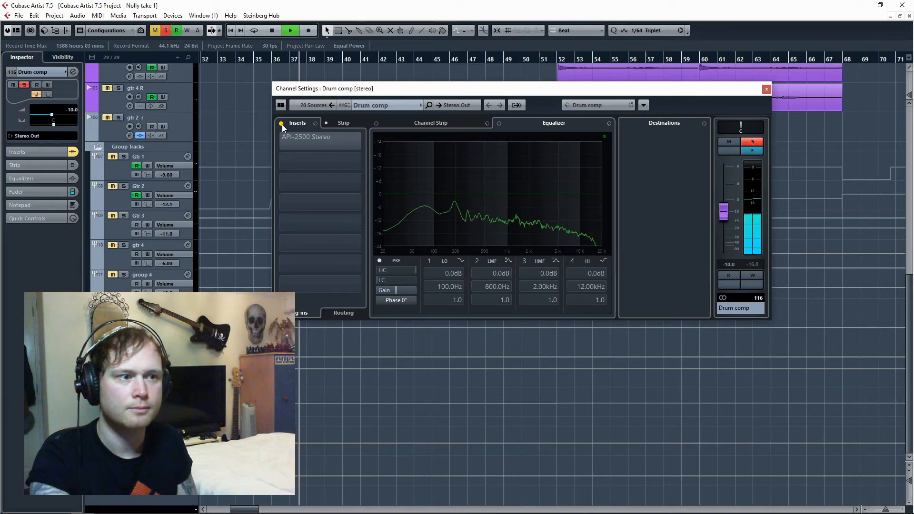
click(282, 125)
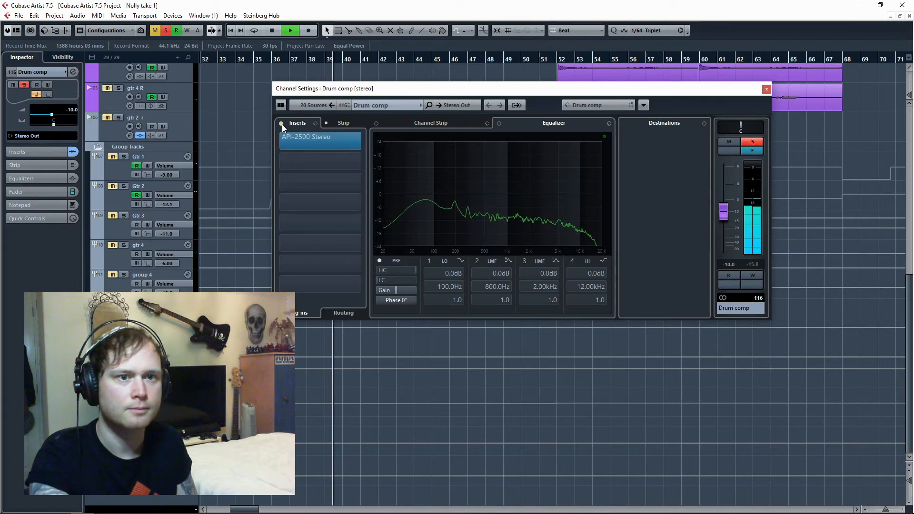
key(space)
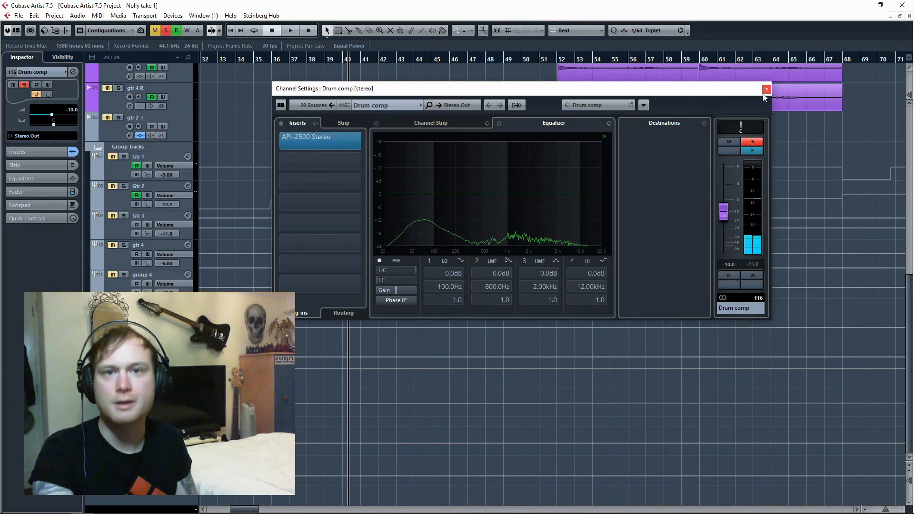
click(767, 90)
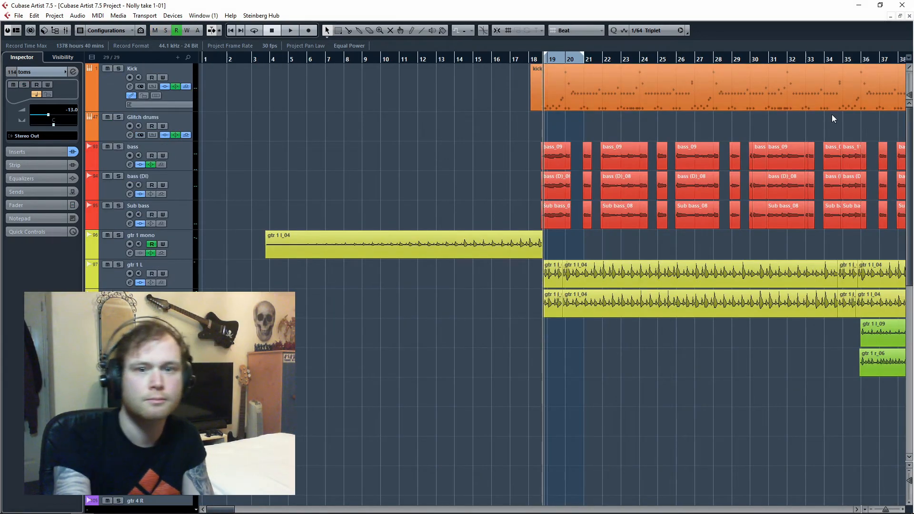
Play the full mix of the Nolly take 1-01 project from bar 19.
key(space)
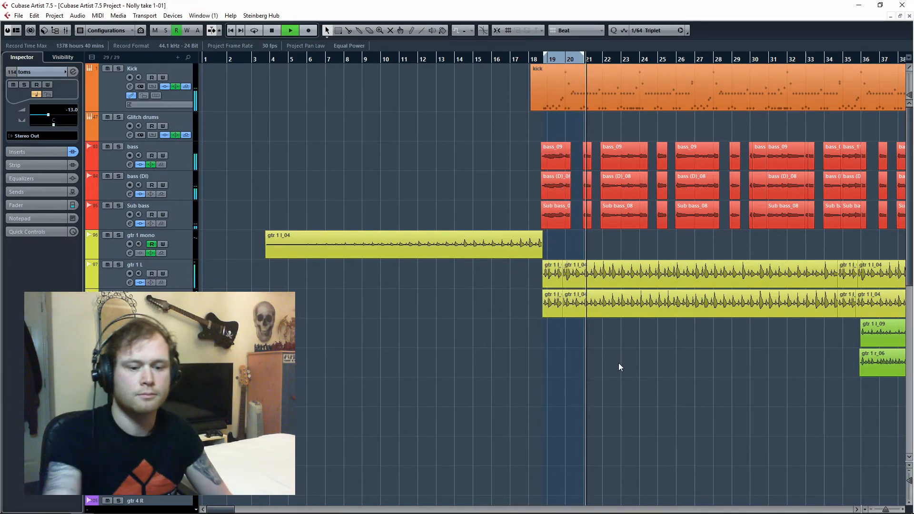
Stop the full mix playback and open the channel settings of the toms group.
key(space)
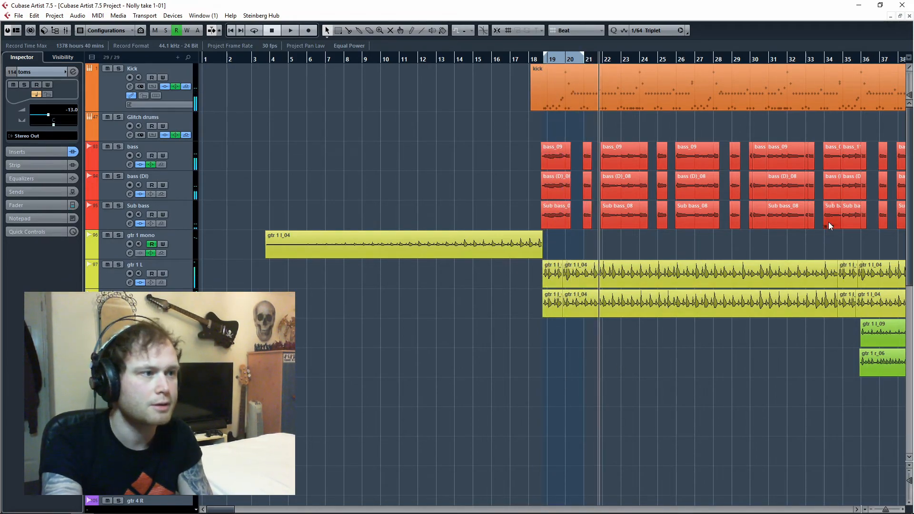
drag(912, 196, 913, 310)
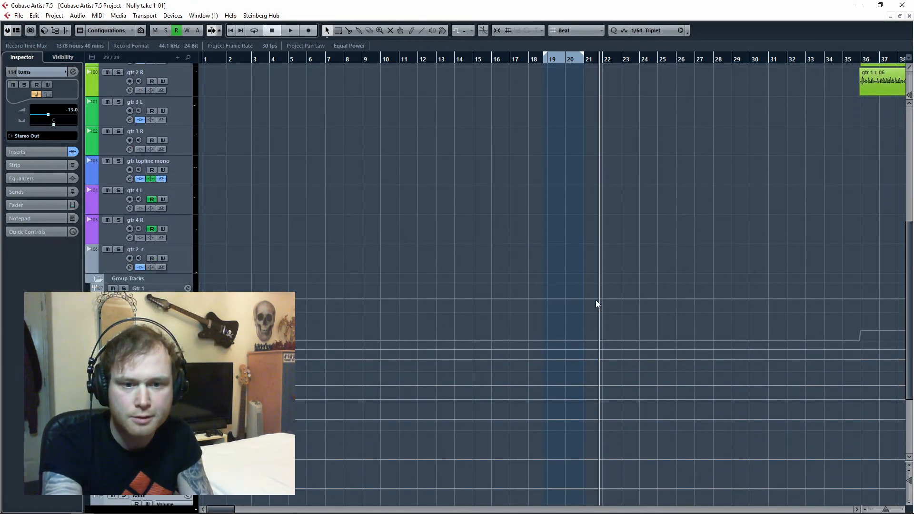
scroll(731, 331, down, 3)
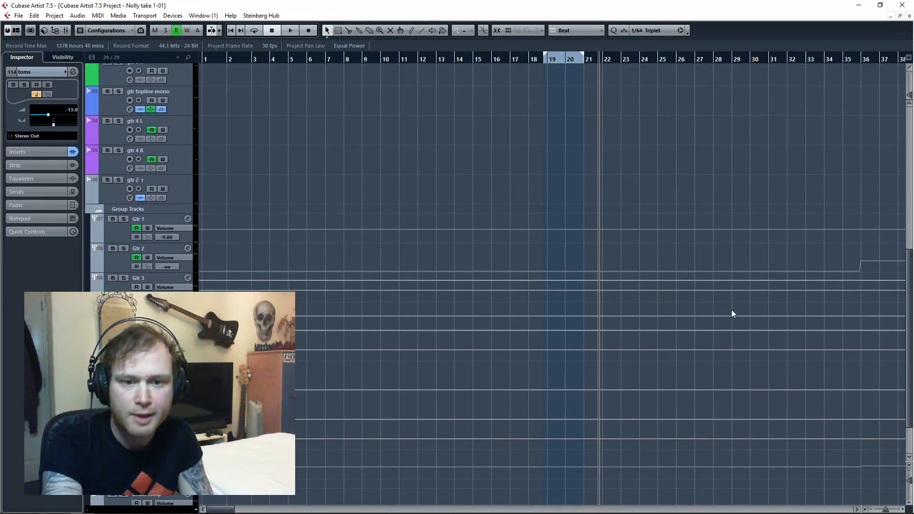
click(188, 426)
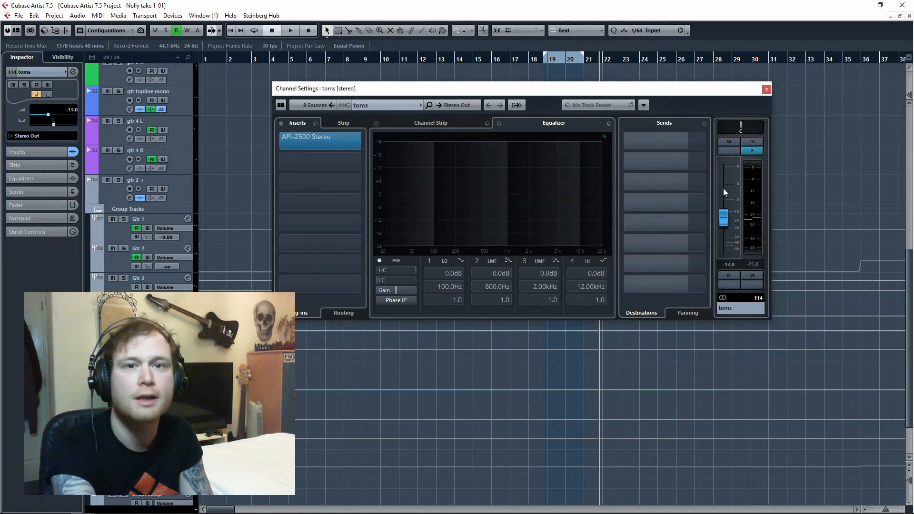
Audition the mix from bar 19 while raising the toms group's channel volume to -2.00.
key(space)
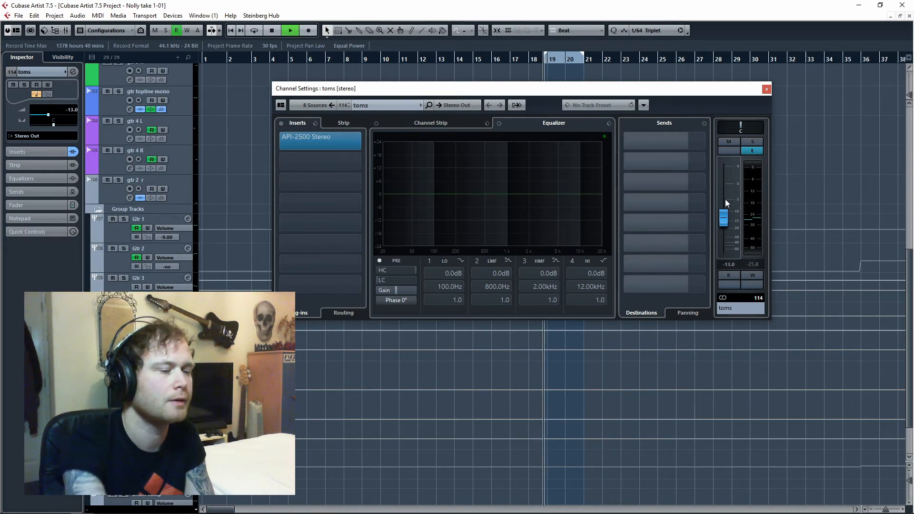
drag(725, 218, 726, 201)
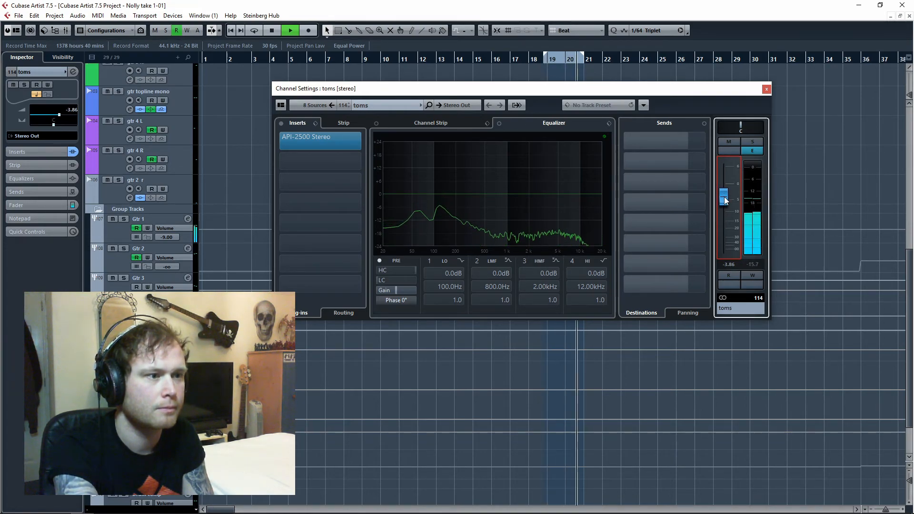
click(729, 264)
text(-2)
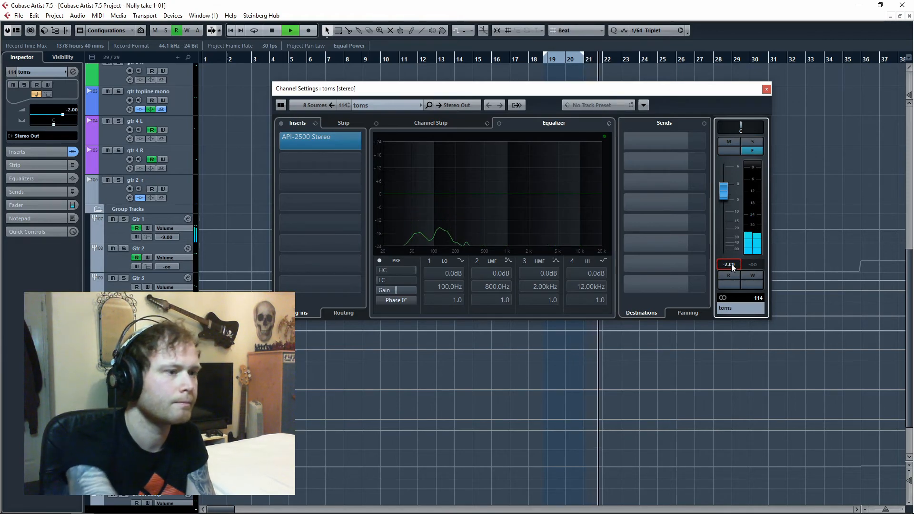
key(Return)
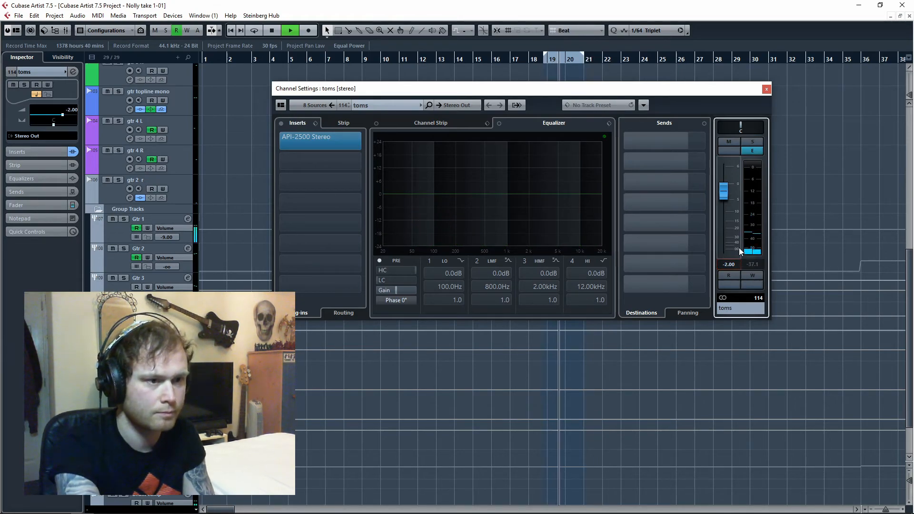
Set the toms group's channel volume to -3.00 during playback, stop the transport and close the channel settings.
click(729, 264)
text(-3)
key(Return)
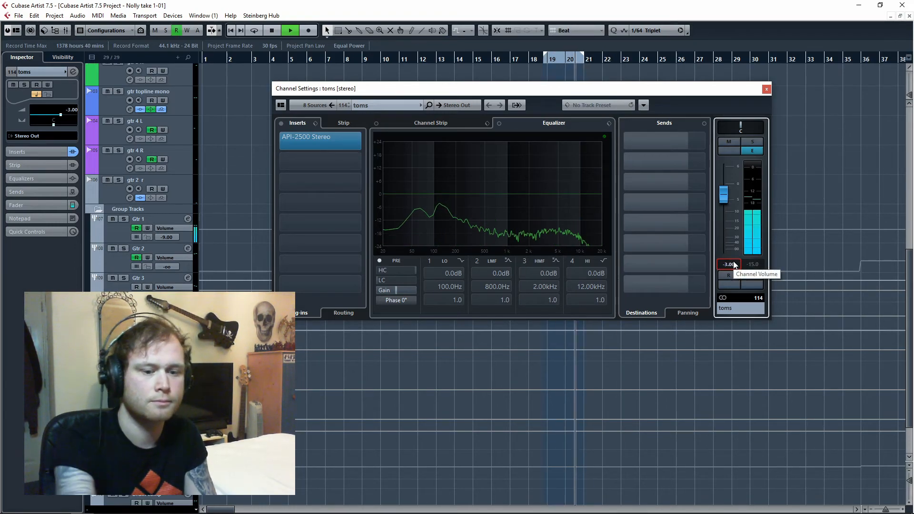
key(space)
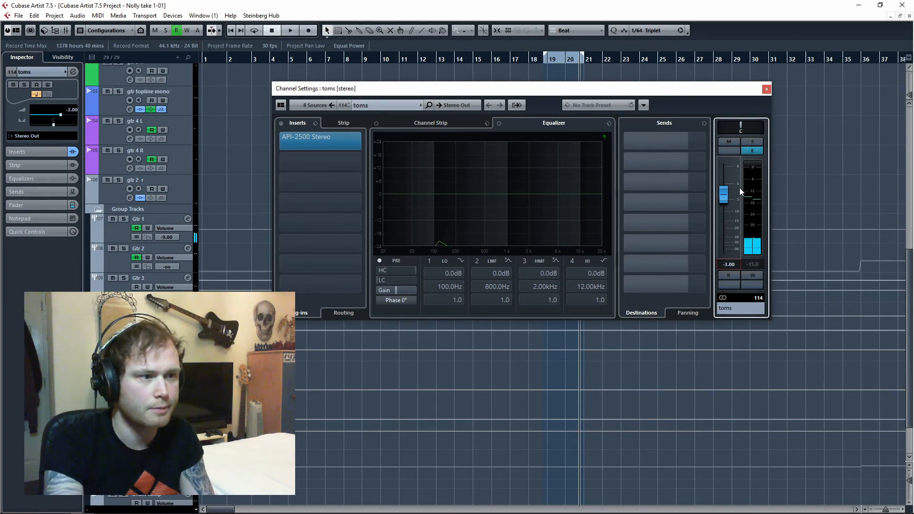
click(767, 90)
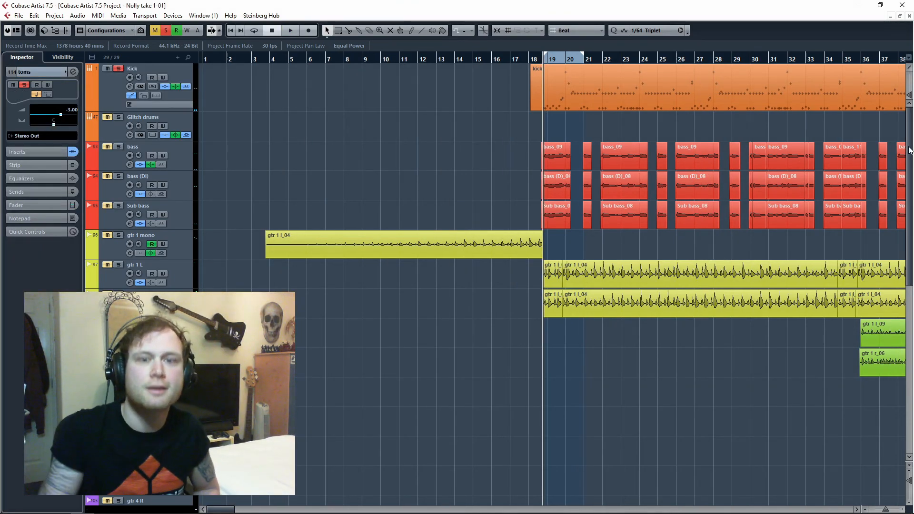
Audition the soloed drums of the Nolly take 1-01 project from bar 19, and stop playback.
key(space)
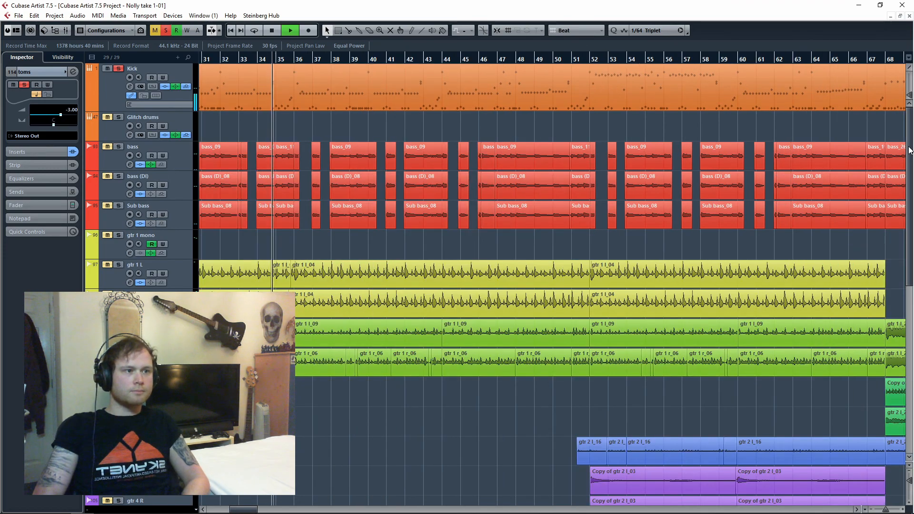
key(space)
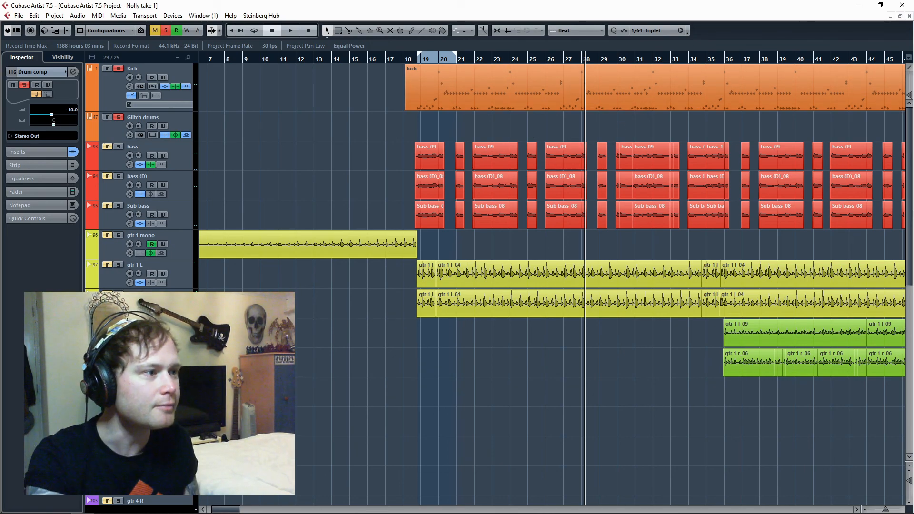
mouse_move(912, 199)
mouse_down()
mouse_move(913, 258)
mouse_move(913, 189)
mouse_up()
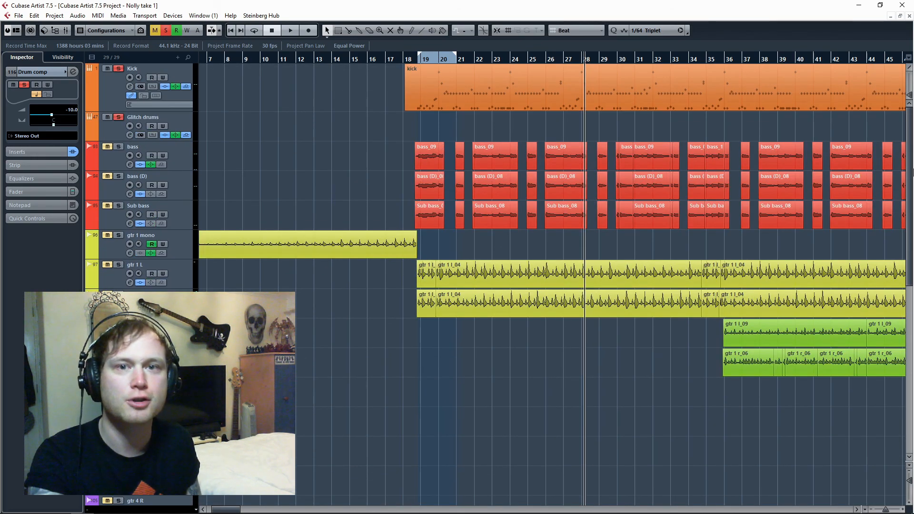